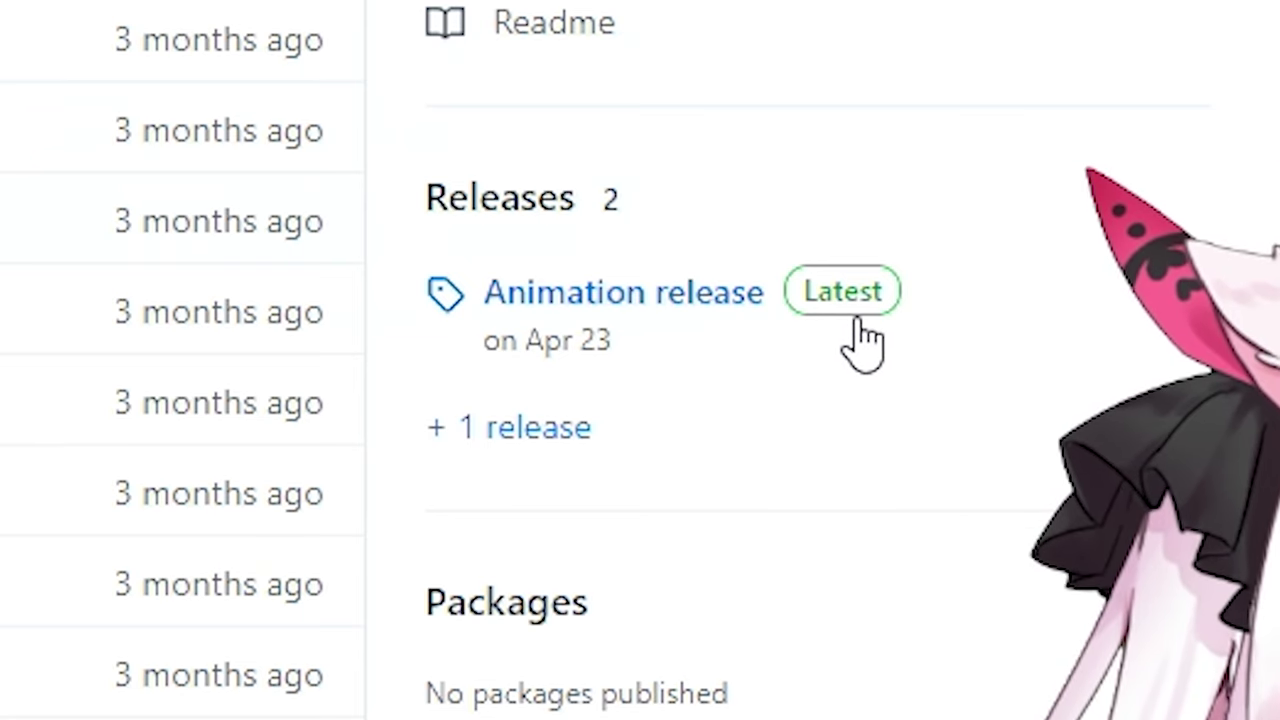
- Download PNGTubie.zip from the GitHub Animation release and open it from the download bar
click(882, 343)
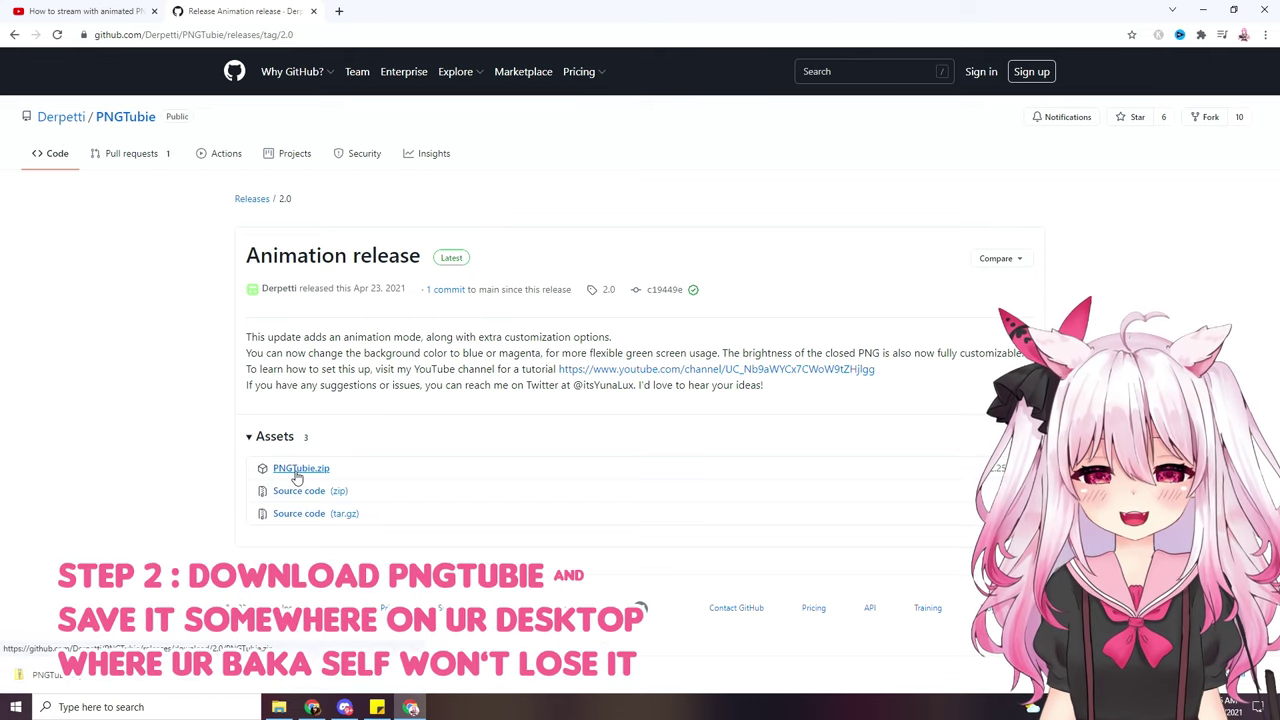
click(40, 674)
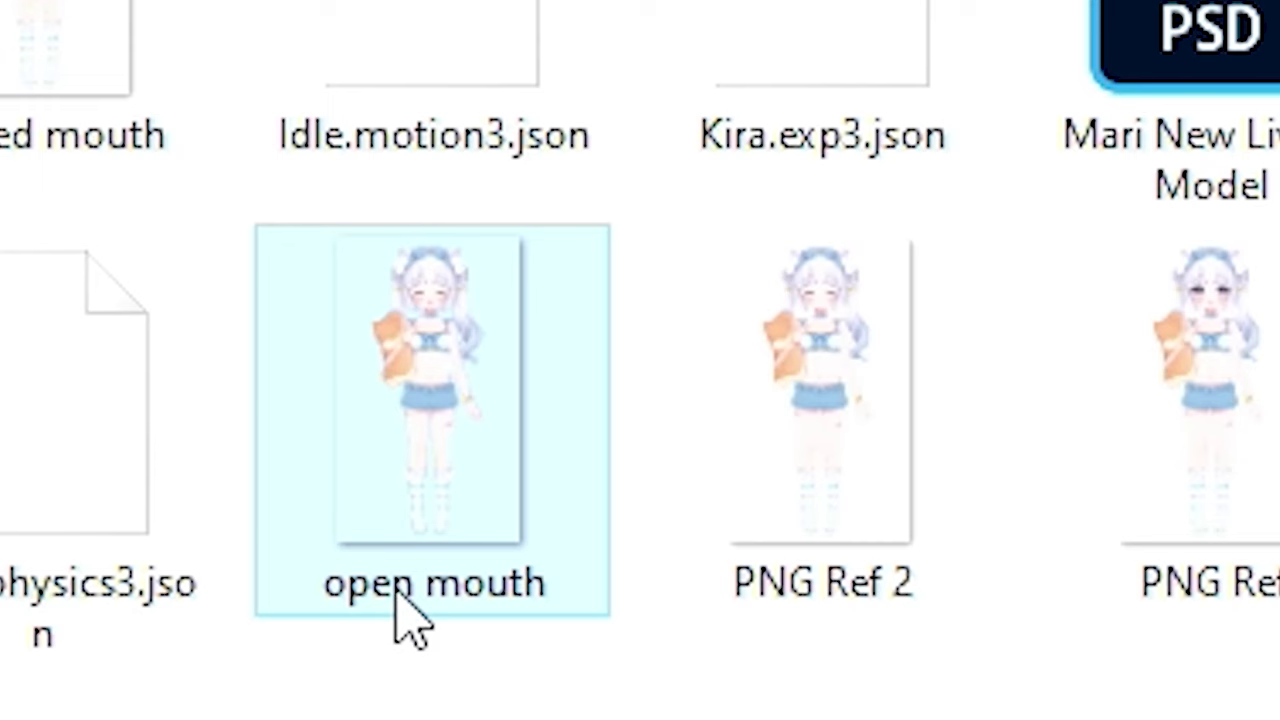
- Rename the mouth images spriteOpen and spriteClosed and move them into pngtubie, replacing the originals
click(1082, 251)
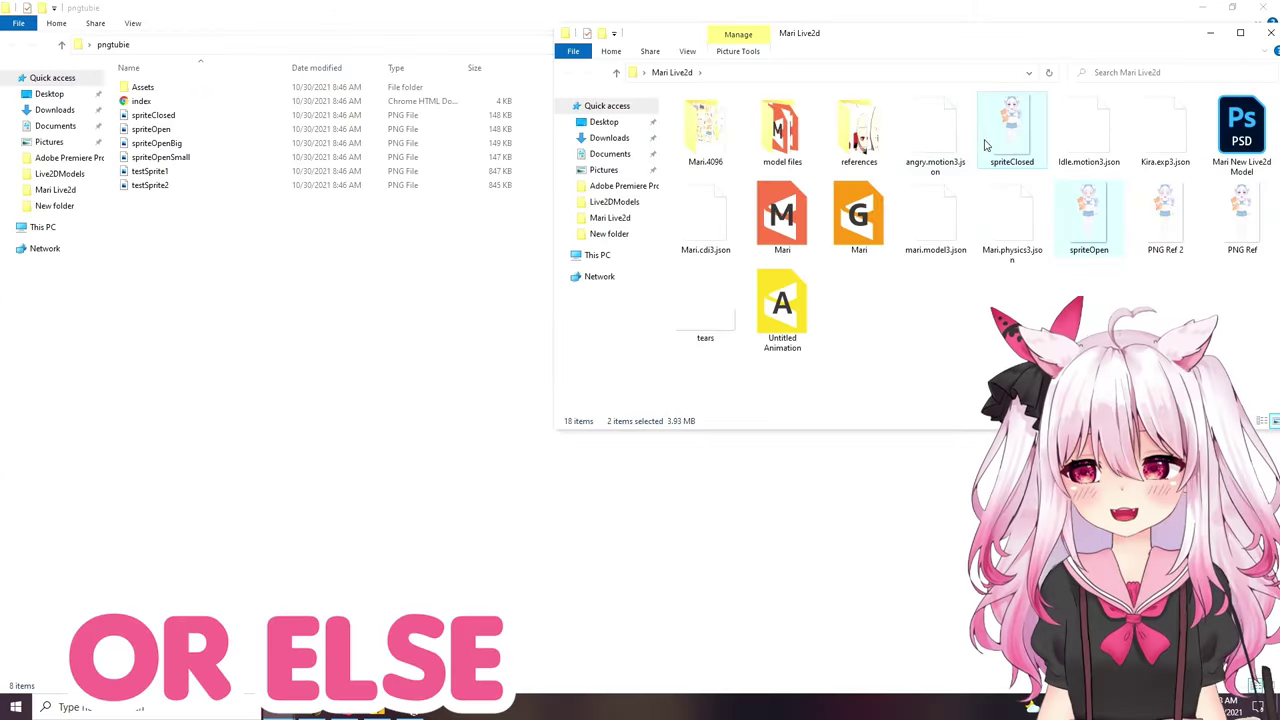
drag(1012, 130, 250, 306)
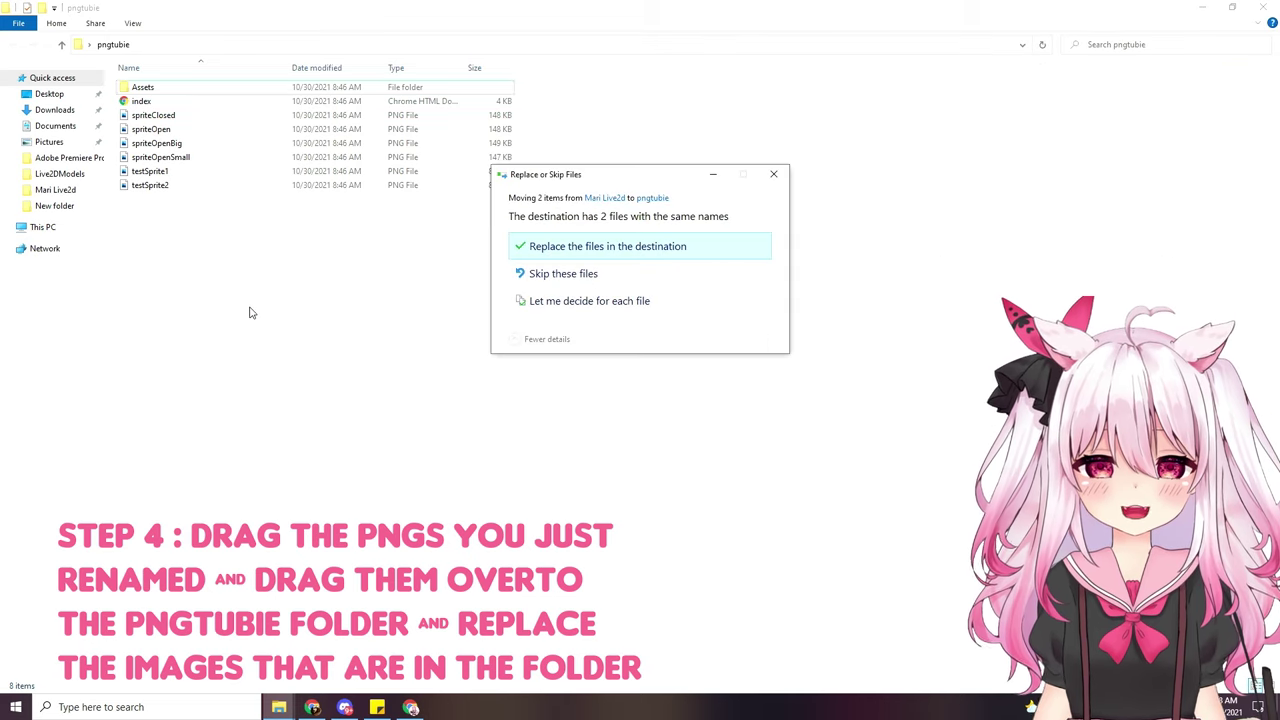
click(586, 248)
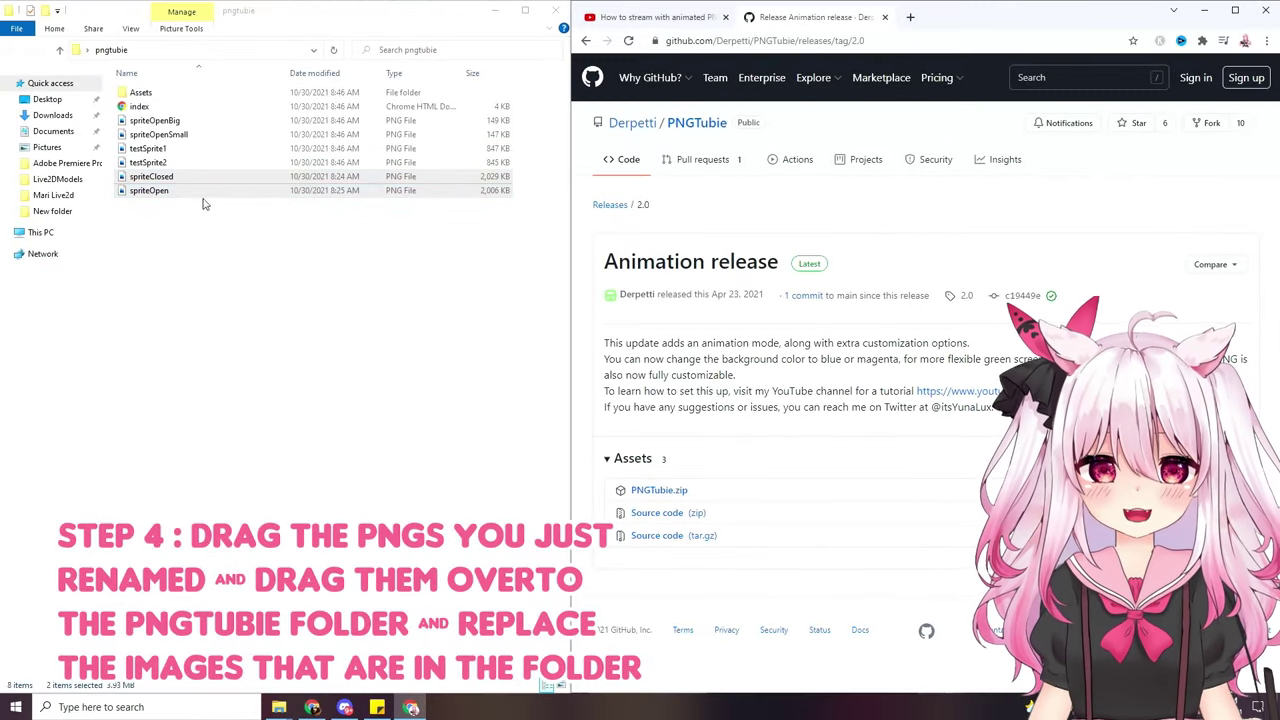
- Open pngtubie's index file in a new Chrome tab and allow microphone access
click(138, 108)
click(137, 110)
drag(452, 125, 943, 70)
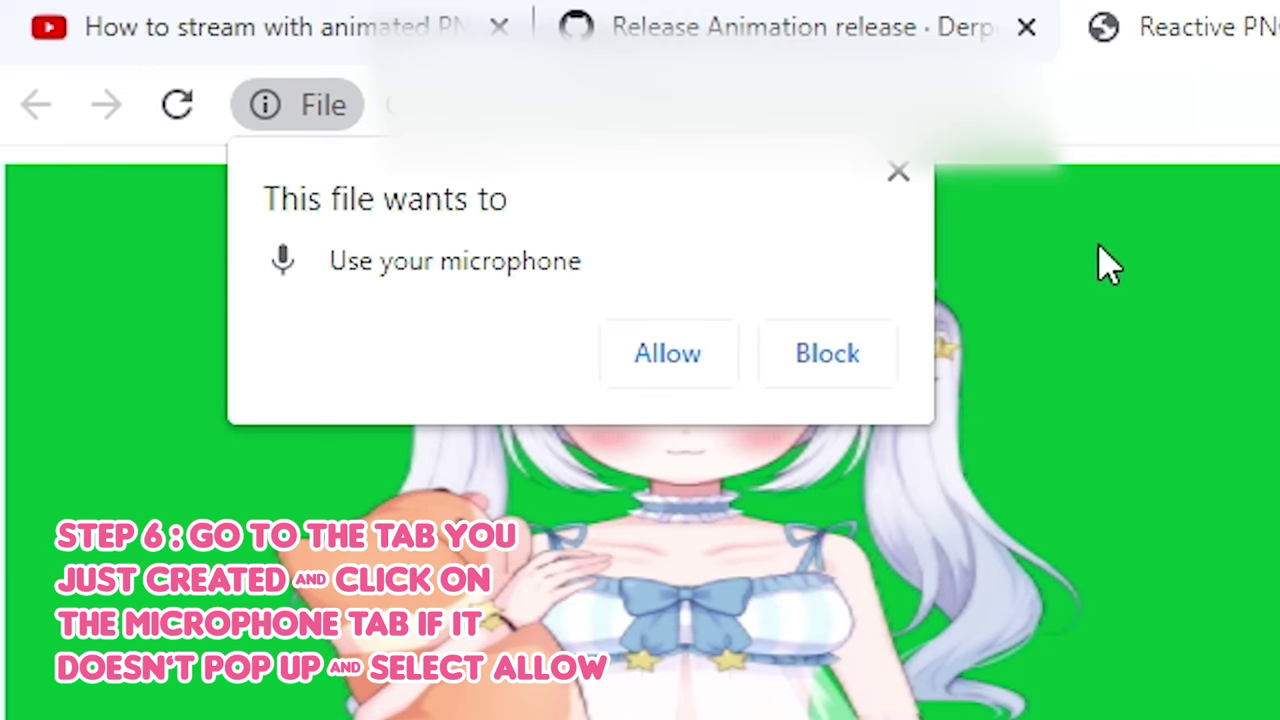
click(699, 361)
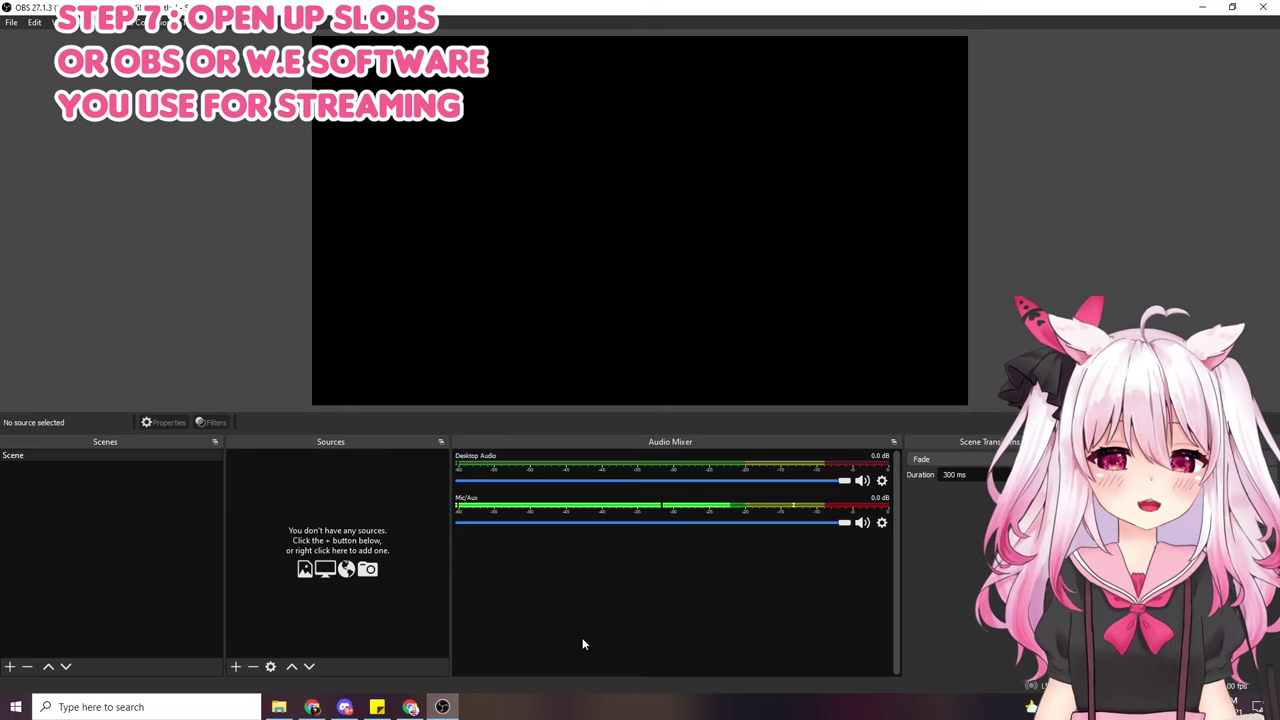
- Add a Window Capture source named PNGtubie on the Chrome window, requiring an exact title match
click(236, 667)
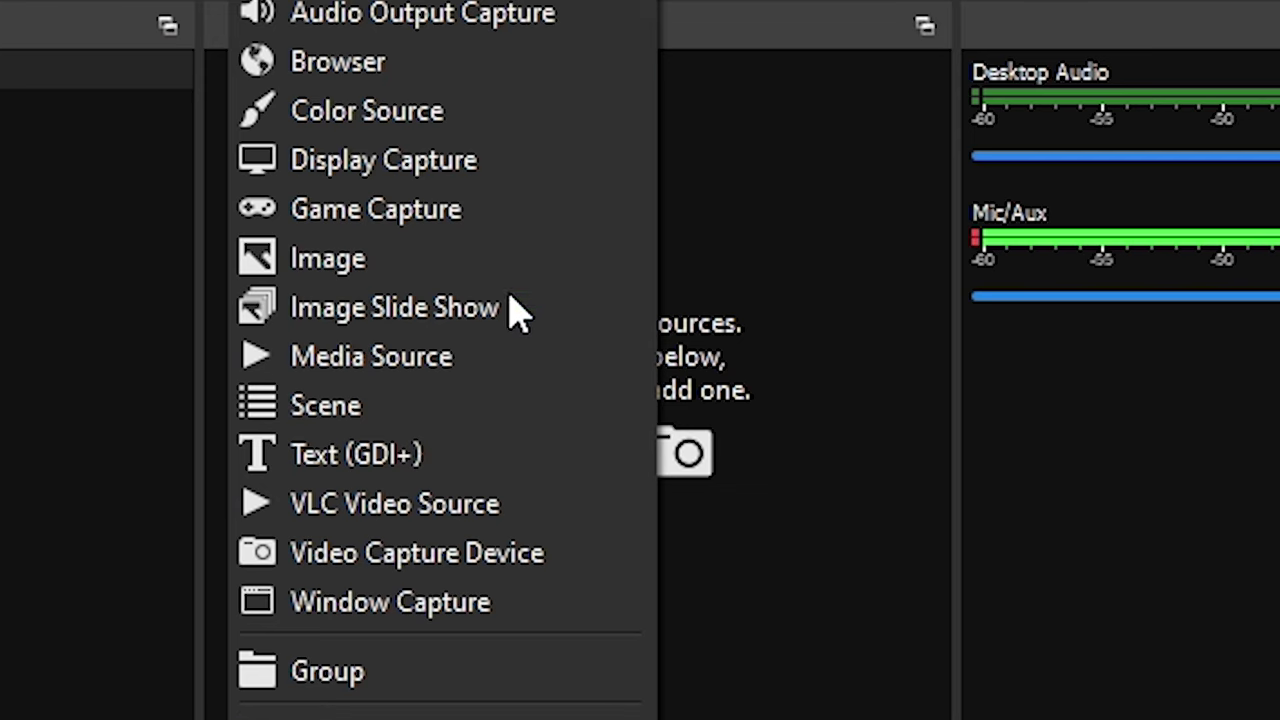
click(485, 605)
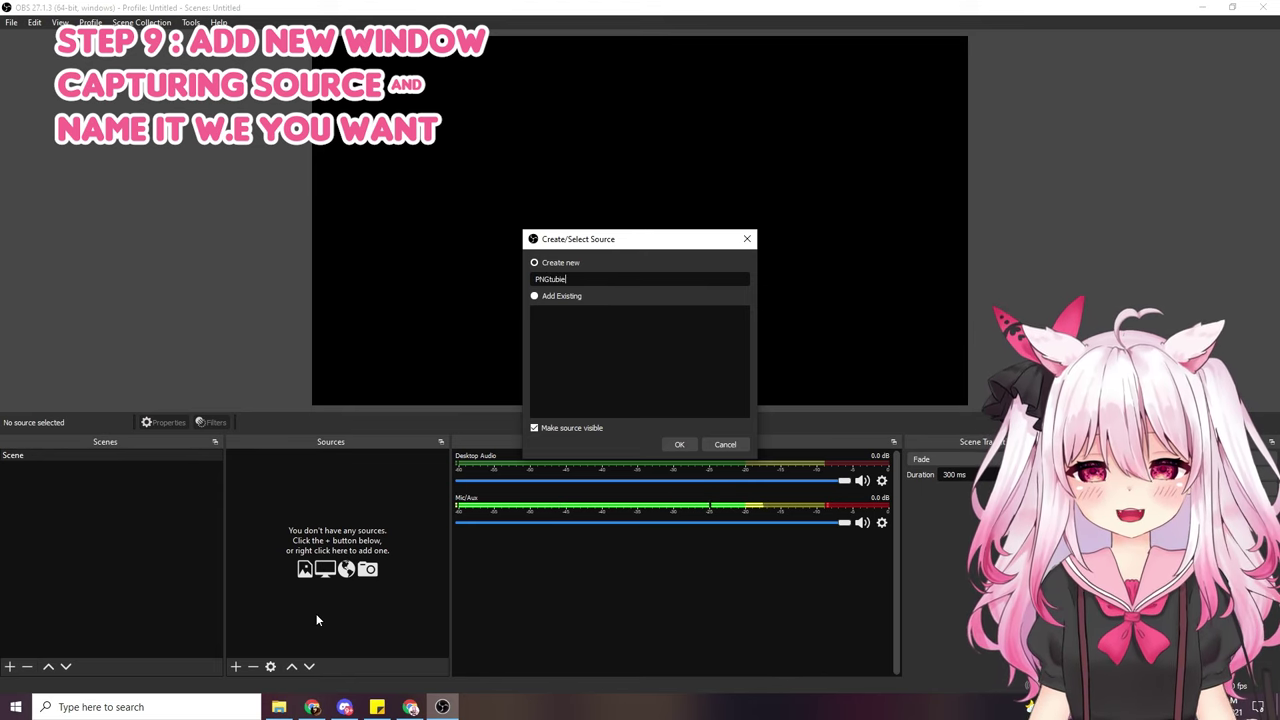
click(680, 445)
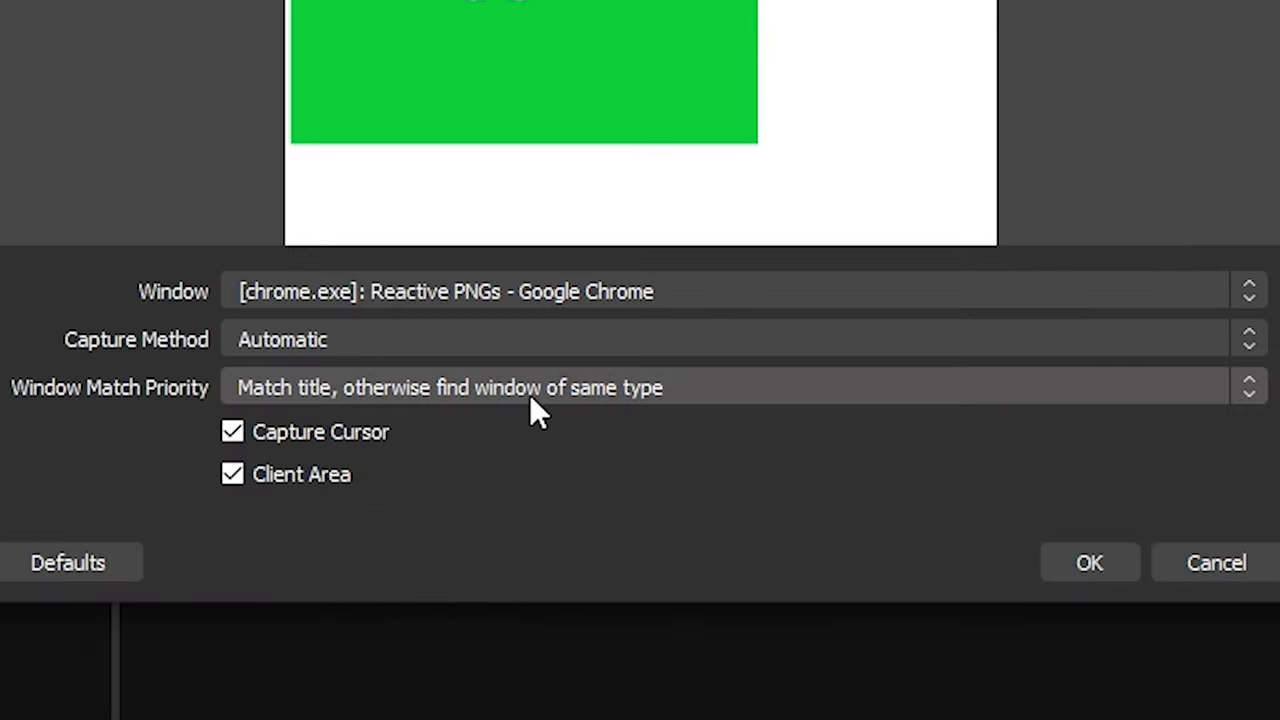
click(600, 472)
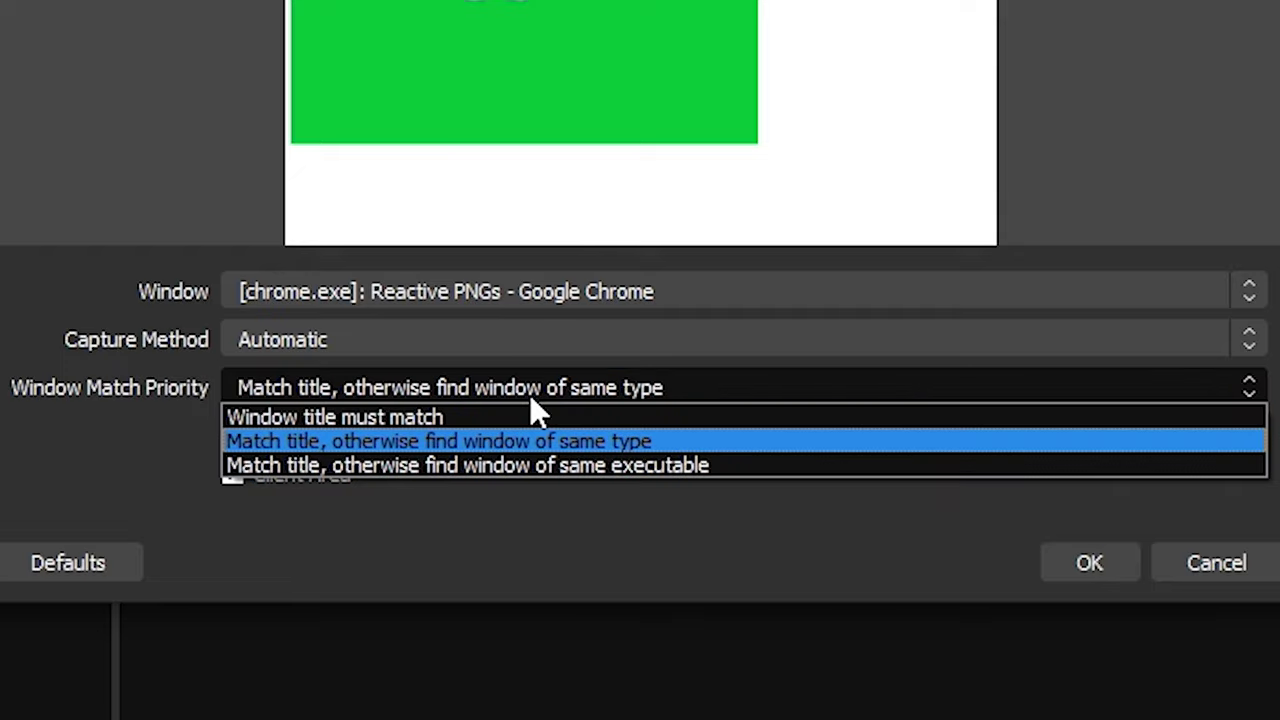
click(422, 416)
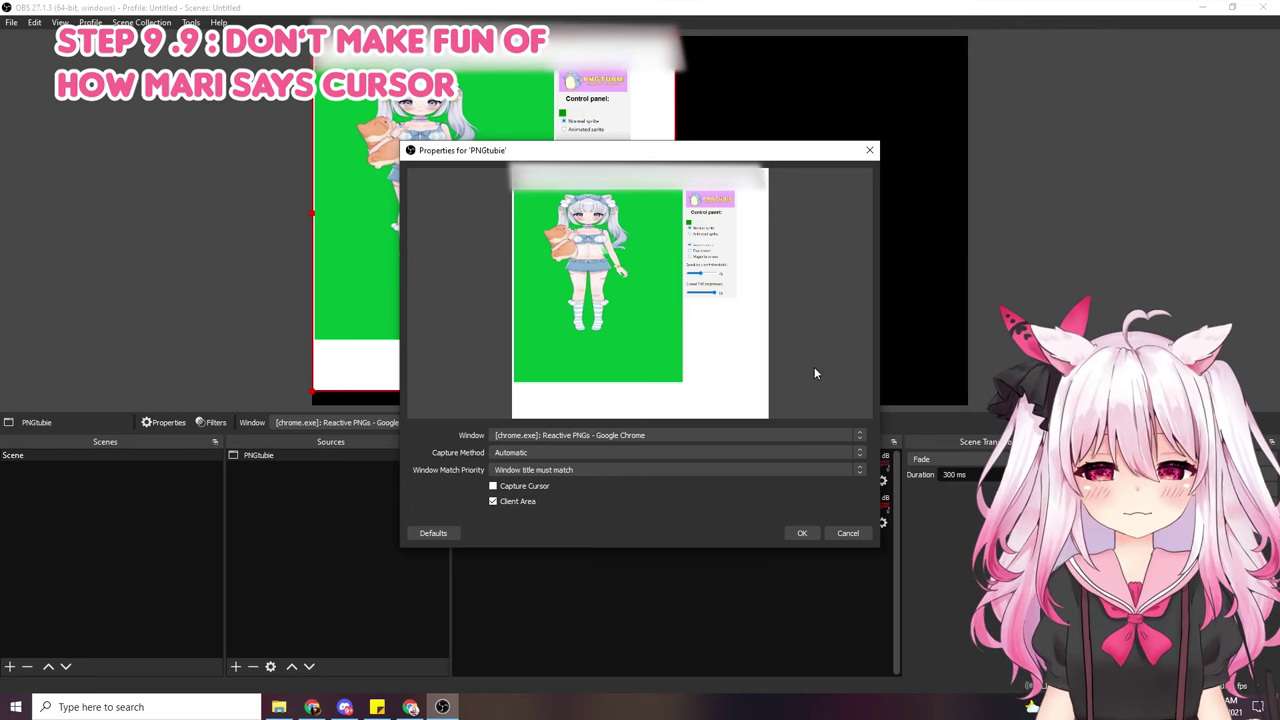
- Add a Crop/Pad filter to PNGtubie cropping Left 20, Top 92, Right 399, Bottom 643
click(802, 535)
right_click(270, 455)
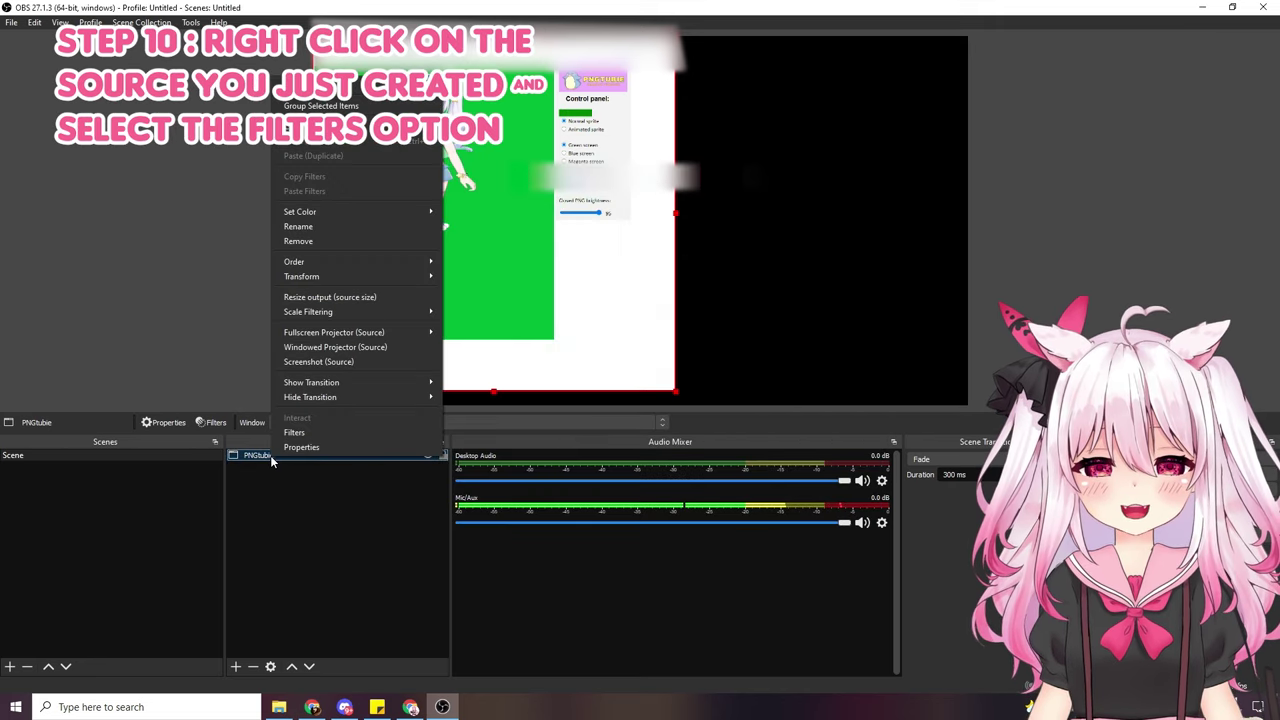
click(292, 435)
click(366, 580)
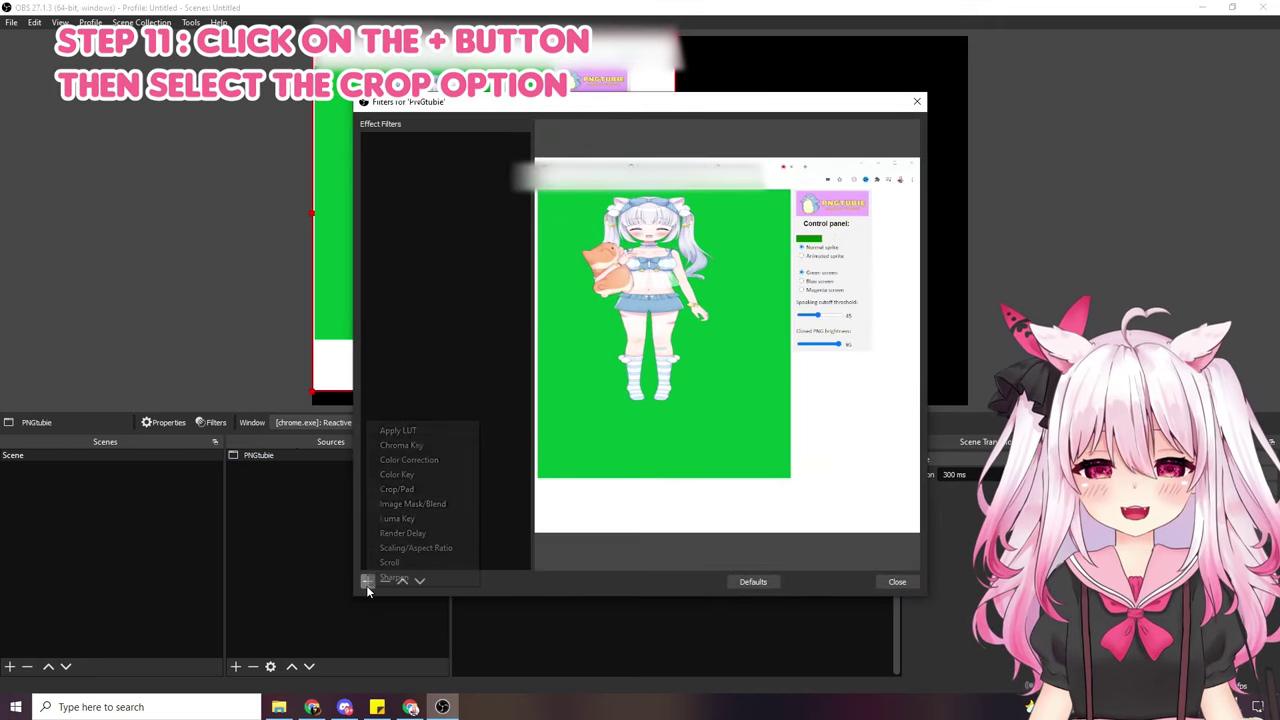
click(395, 489)
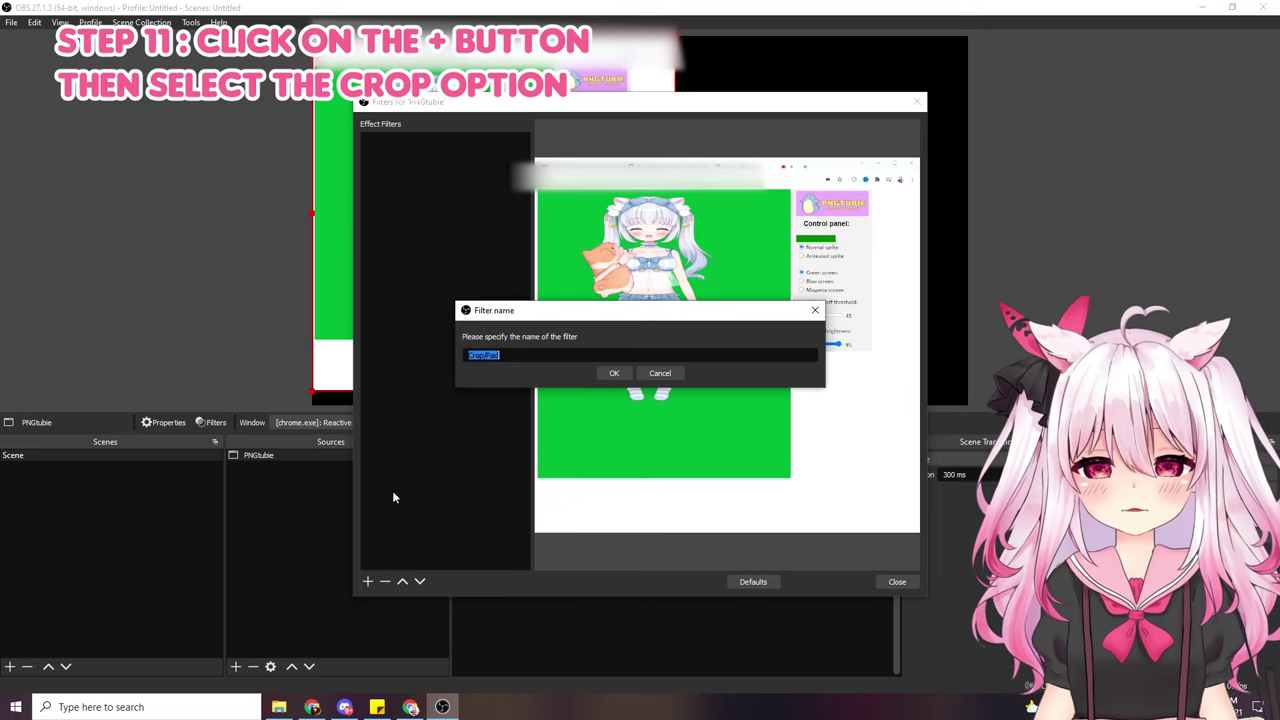
click(615, 372)
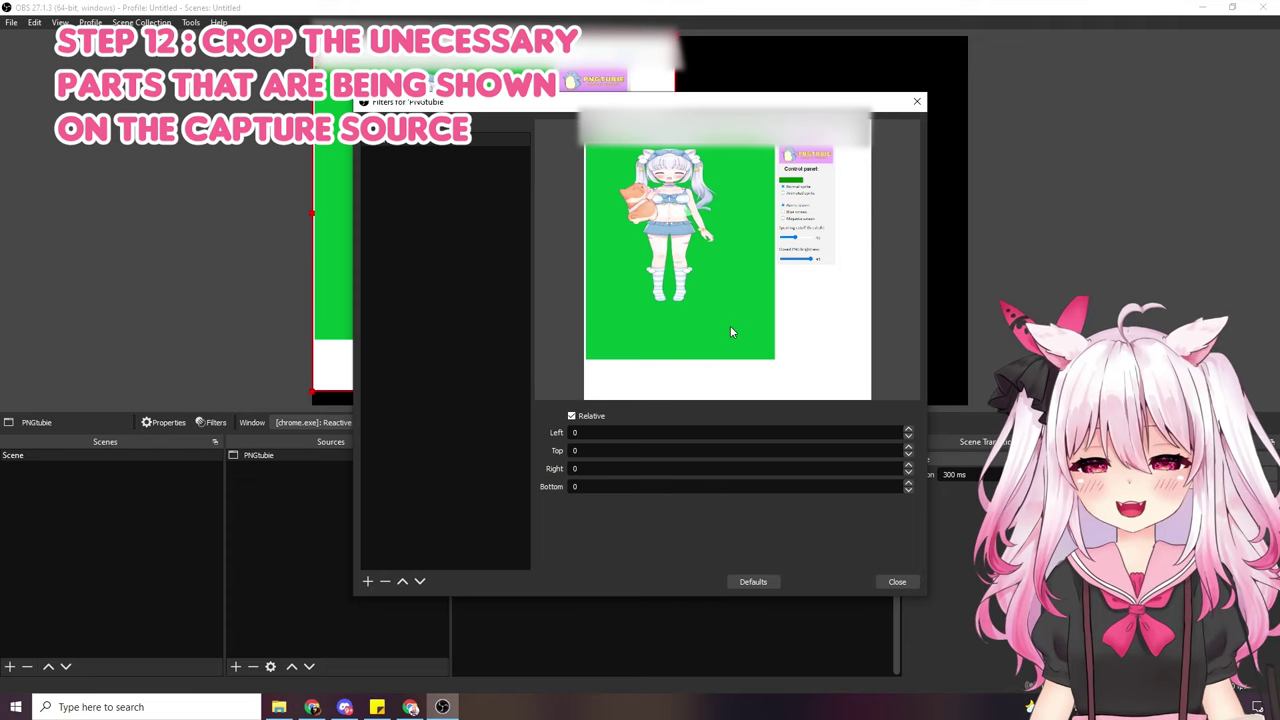
click(907, 428)
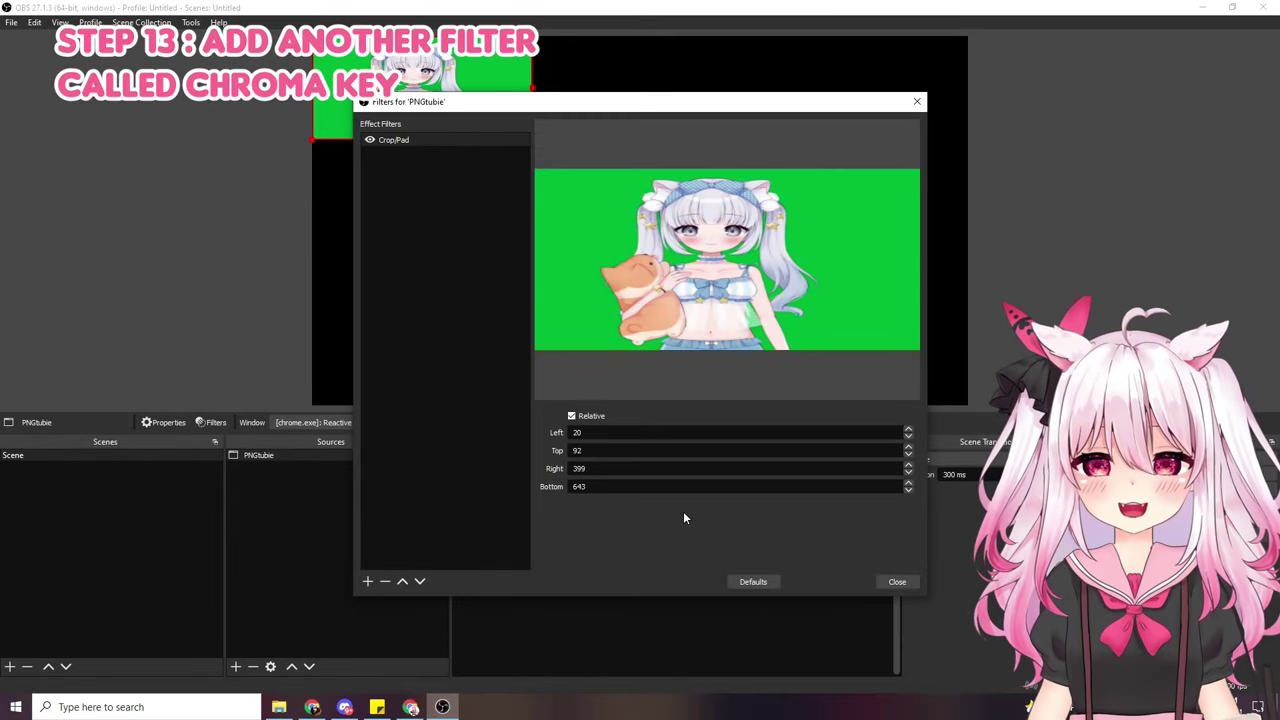
- Add a Chroma Key filter to PNGtubie with its default name and Green key colour
click(367, 581)
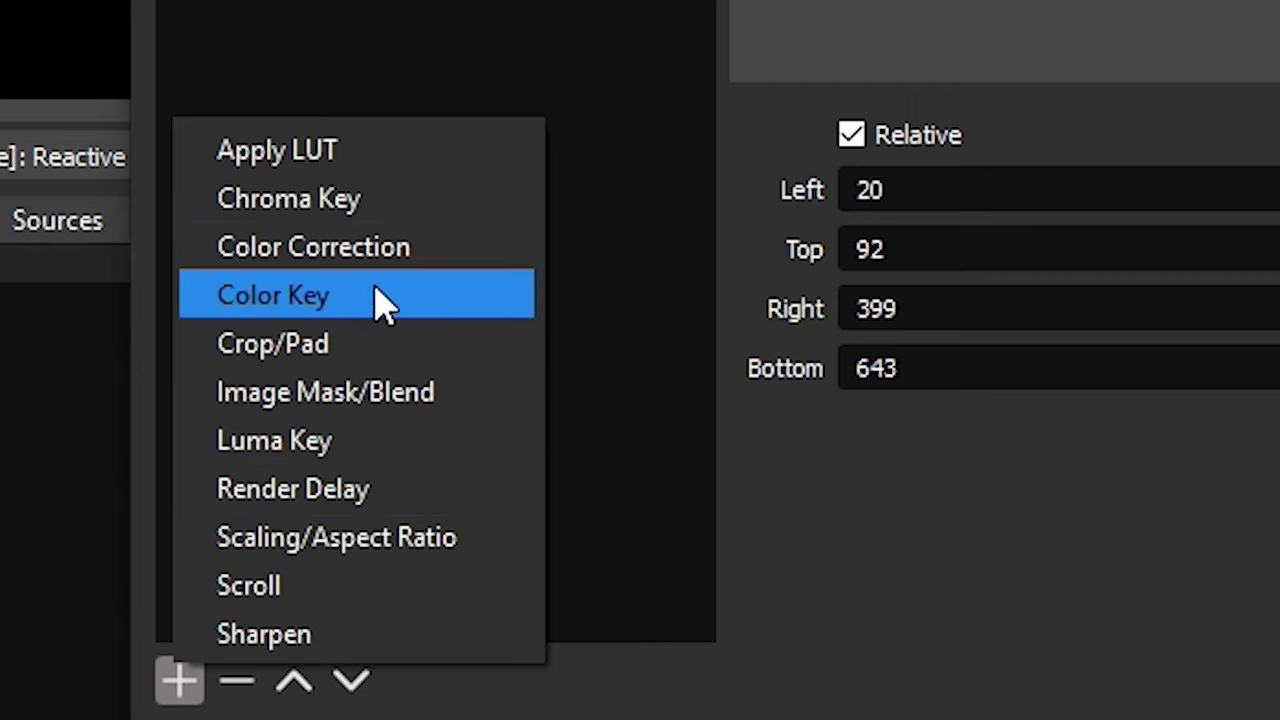
click(375, 210)
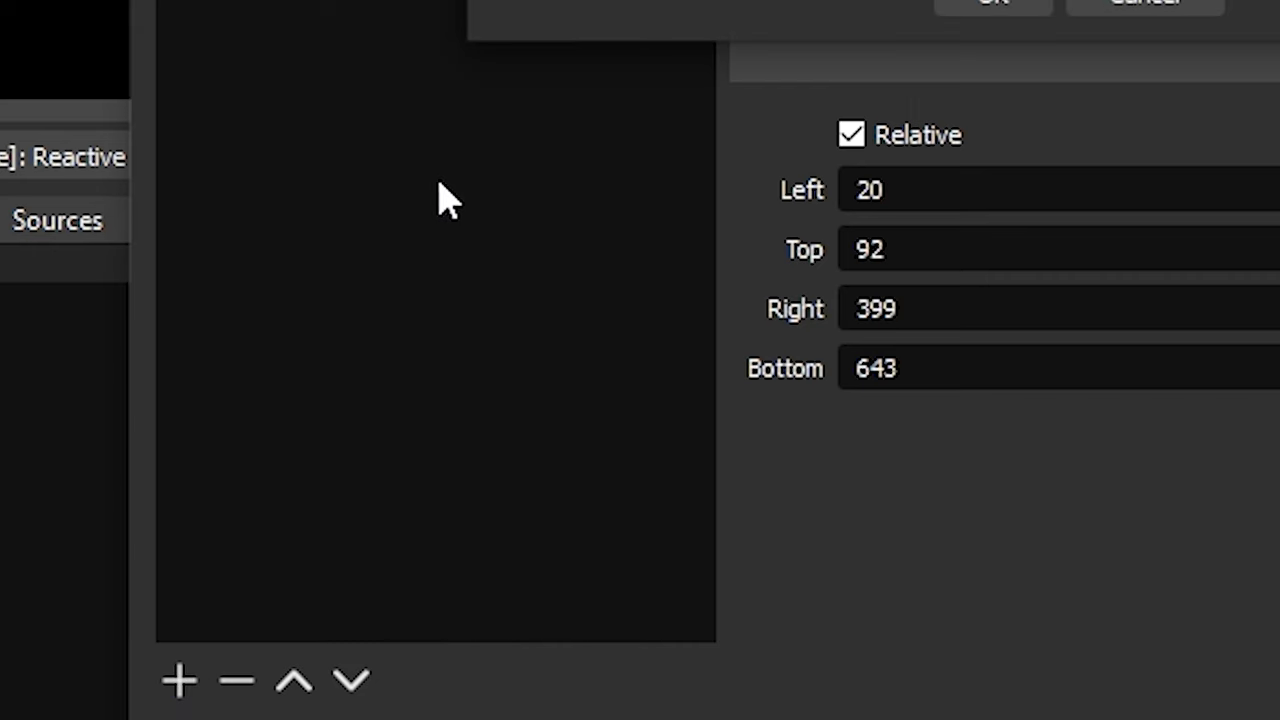
click(604, 369)
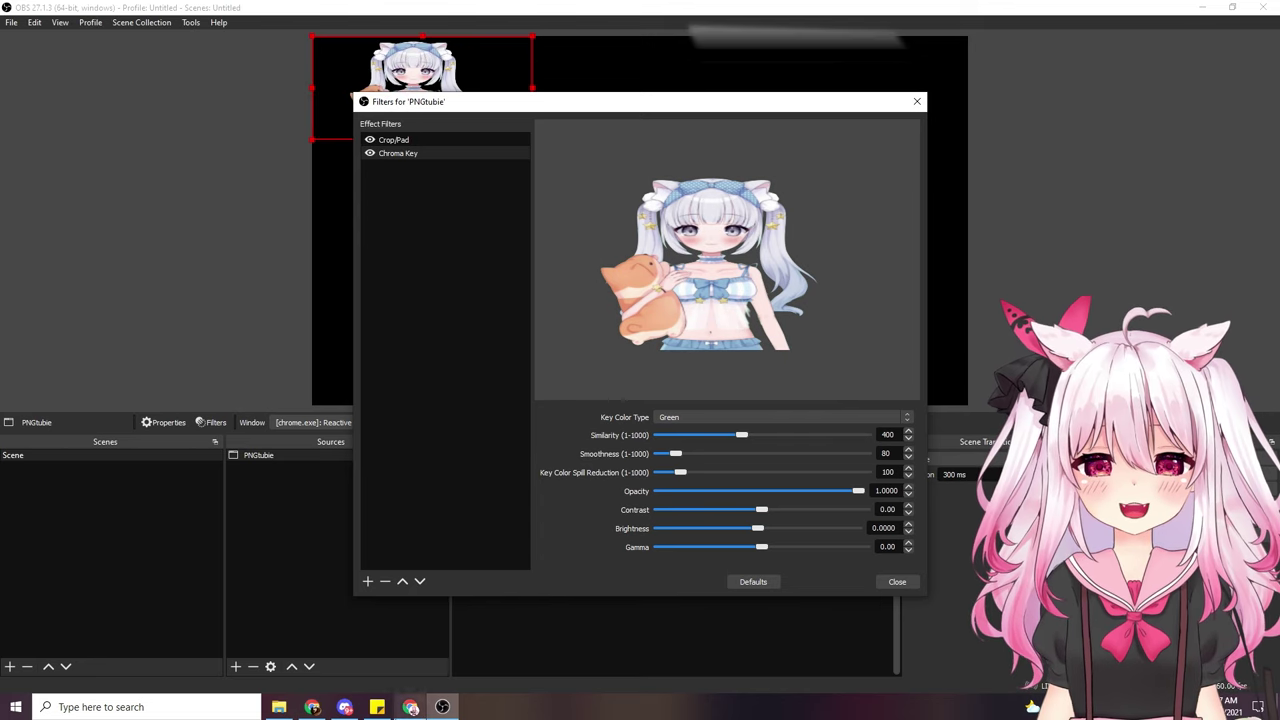
key(alt+Tab)
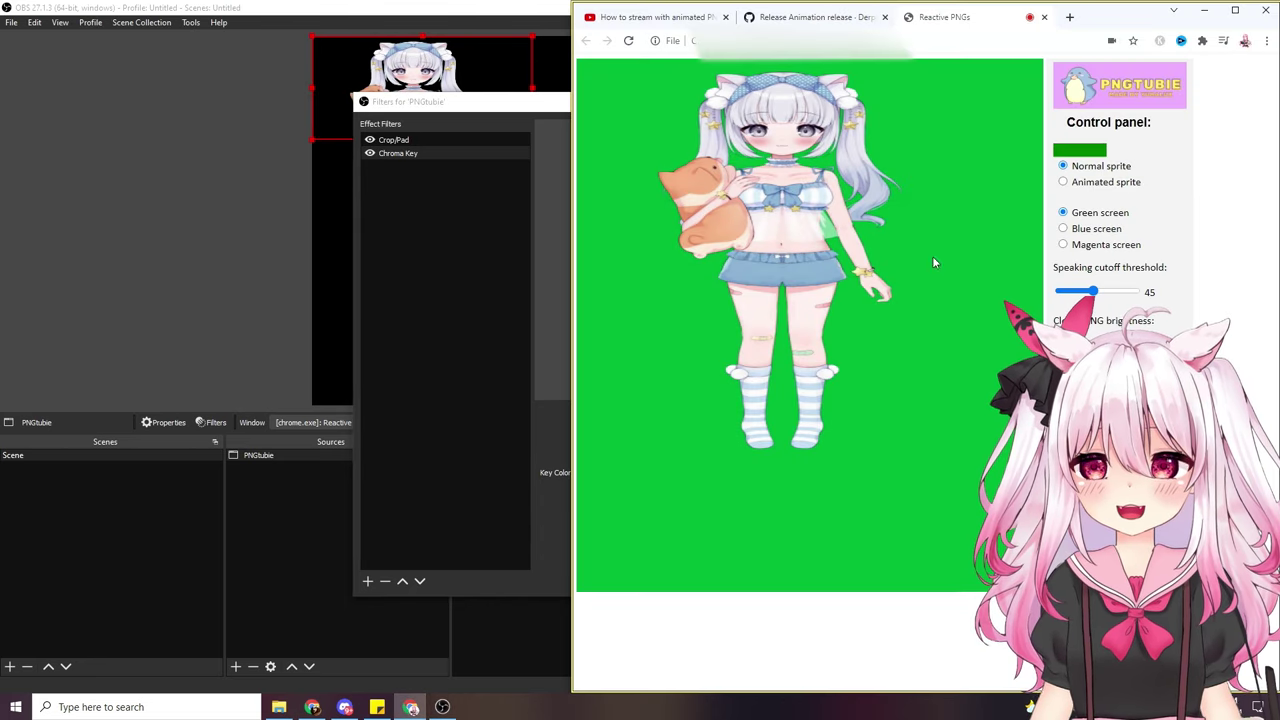
- Try blue and magenta PNGTubie backgrounds, return to green, then check OBS's chroma key colours
click(1077, 232)
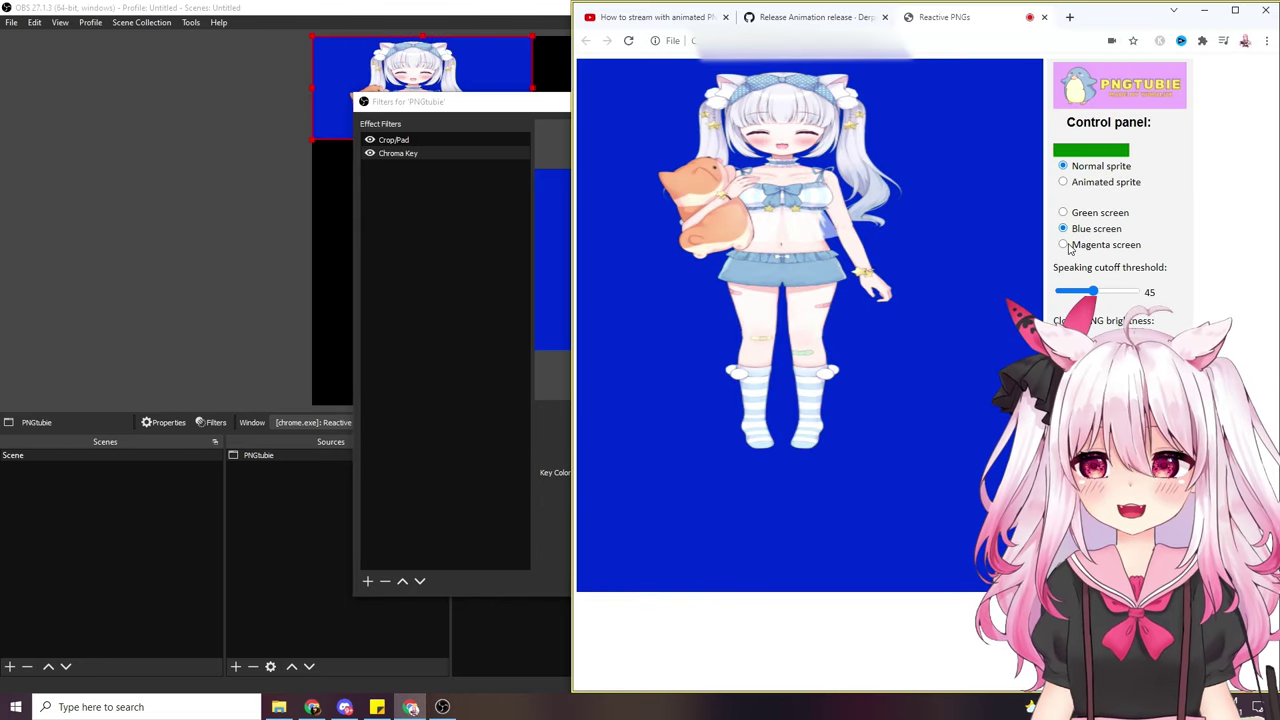
click(1063, 244)
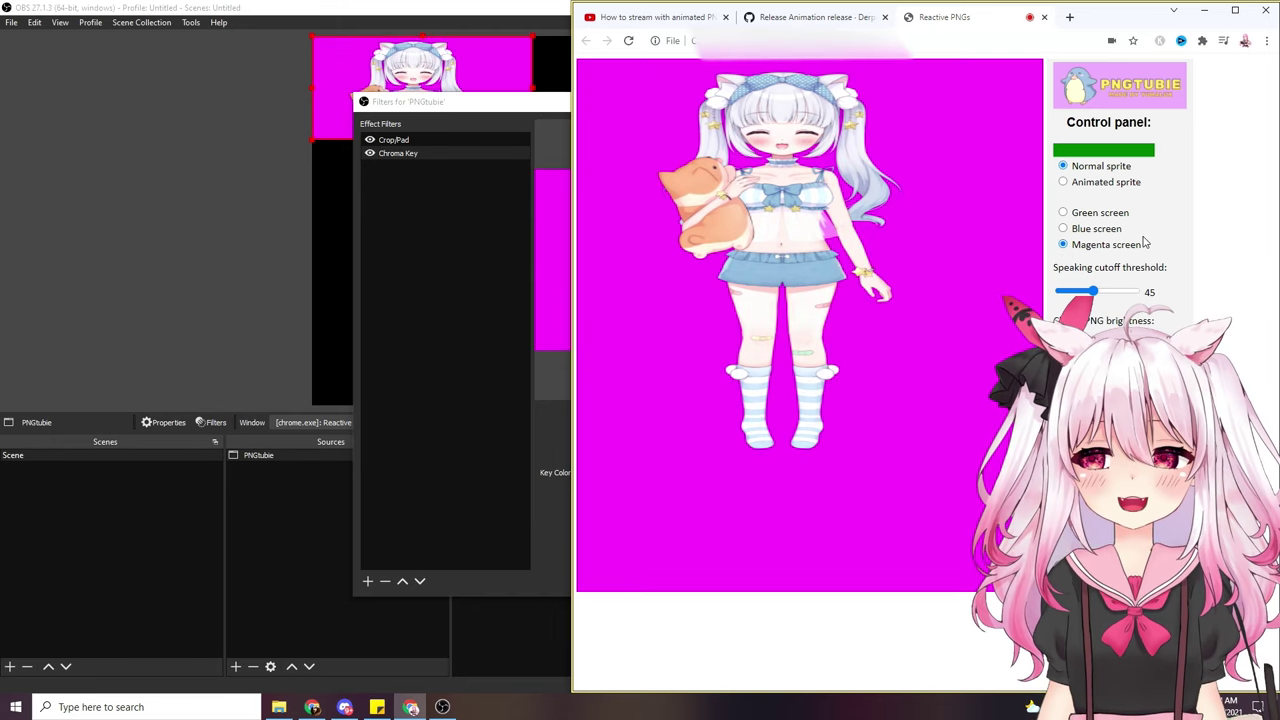
click(1063, 212)
click(536, 422)
click(668, 417)
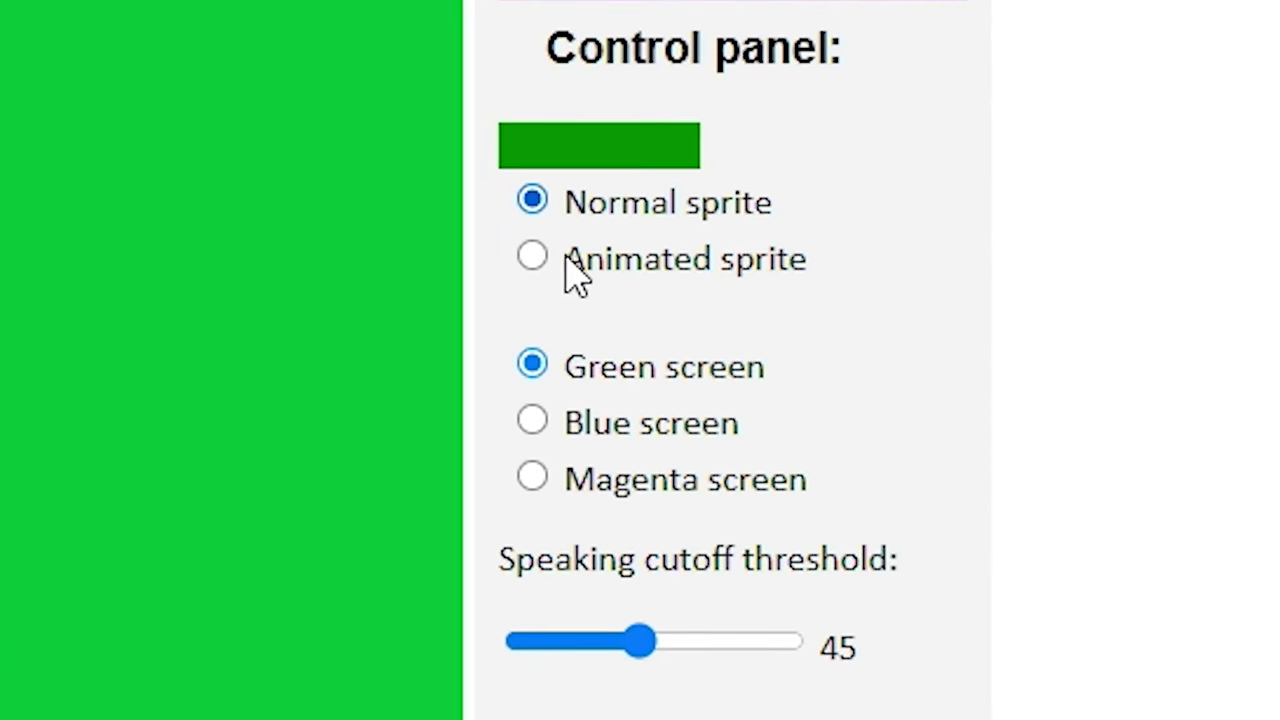
- Switch PNGTubie to Animated sprite, closed PNG brightness 65, speaking cutoff threshold 73
click(492, 176)
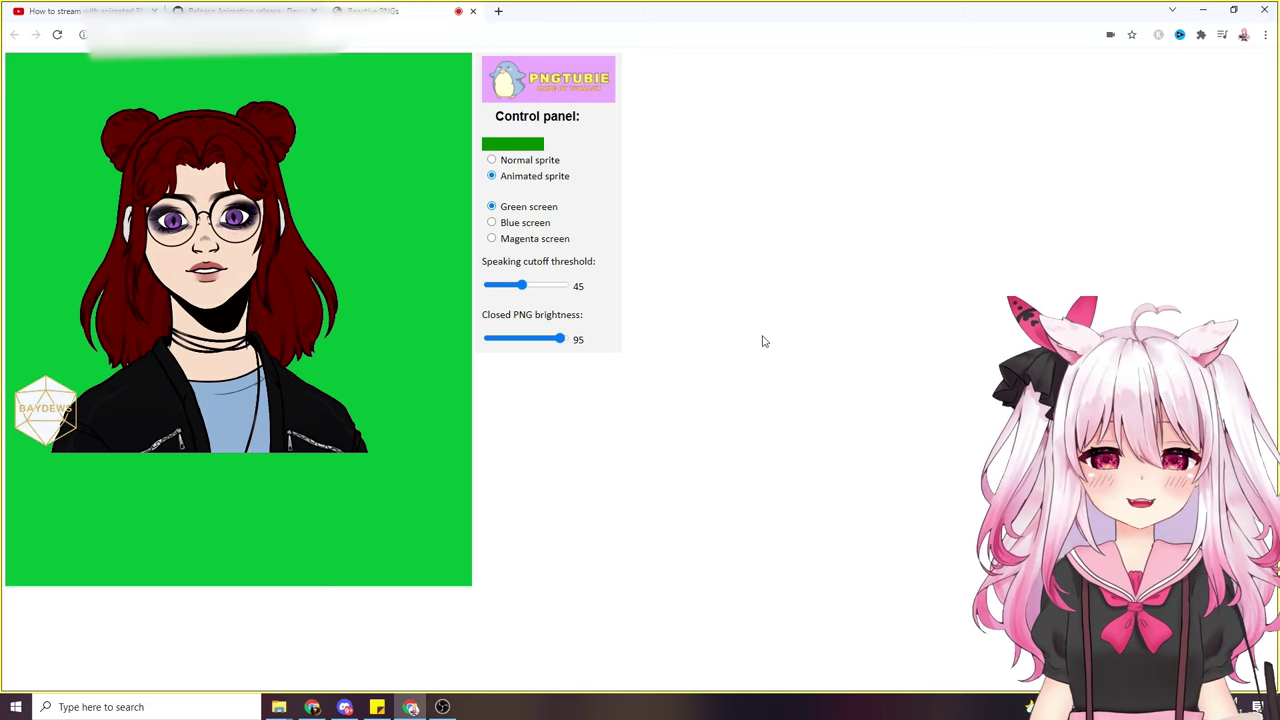
drag(560, 338, 526, 348)
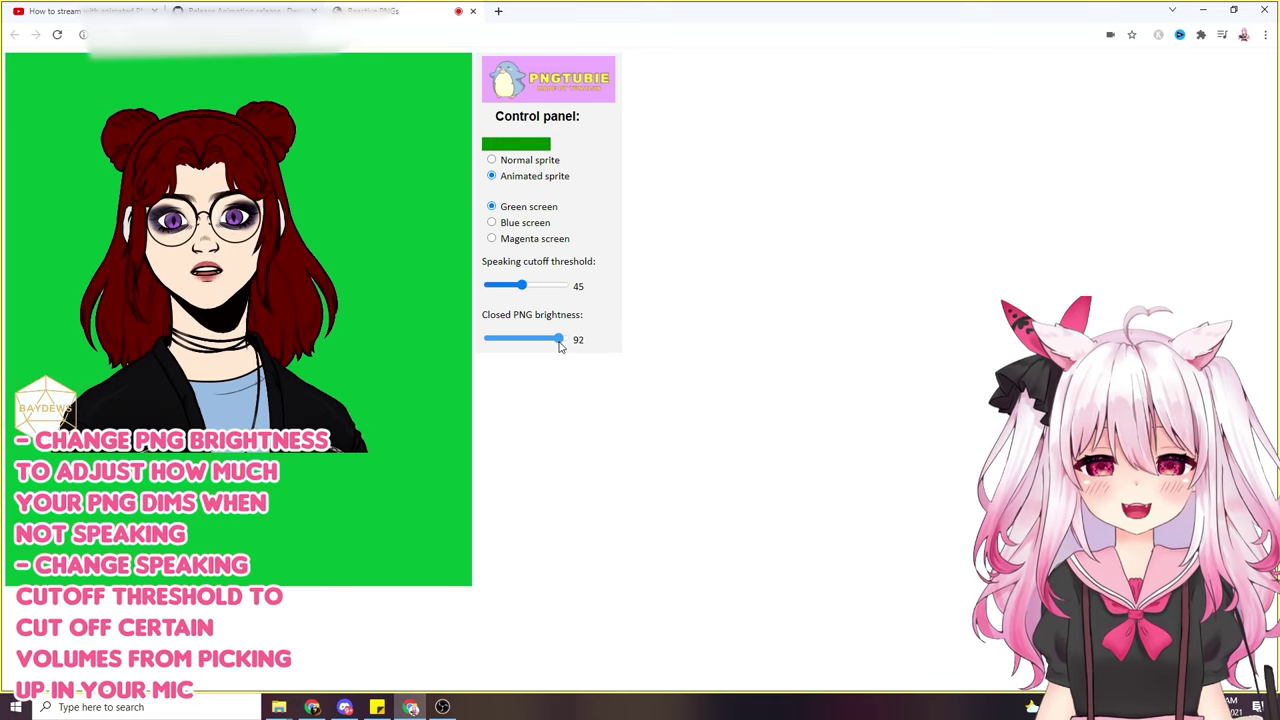
mouse_move(526, 290)
mouse_down()
mouse_move(547, 291)
mouse_move(523, 292)
mouse_up()
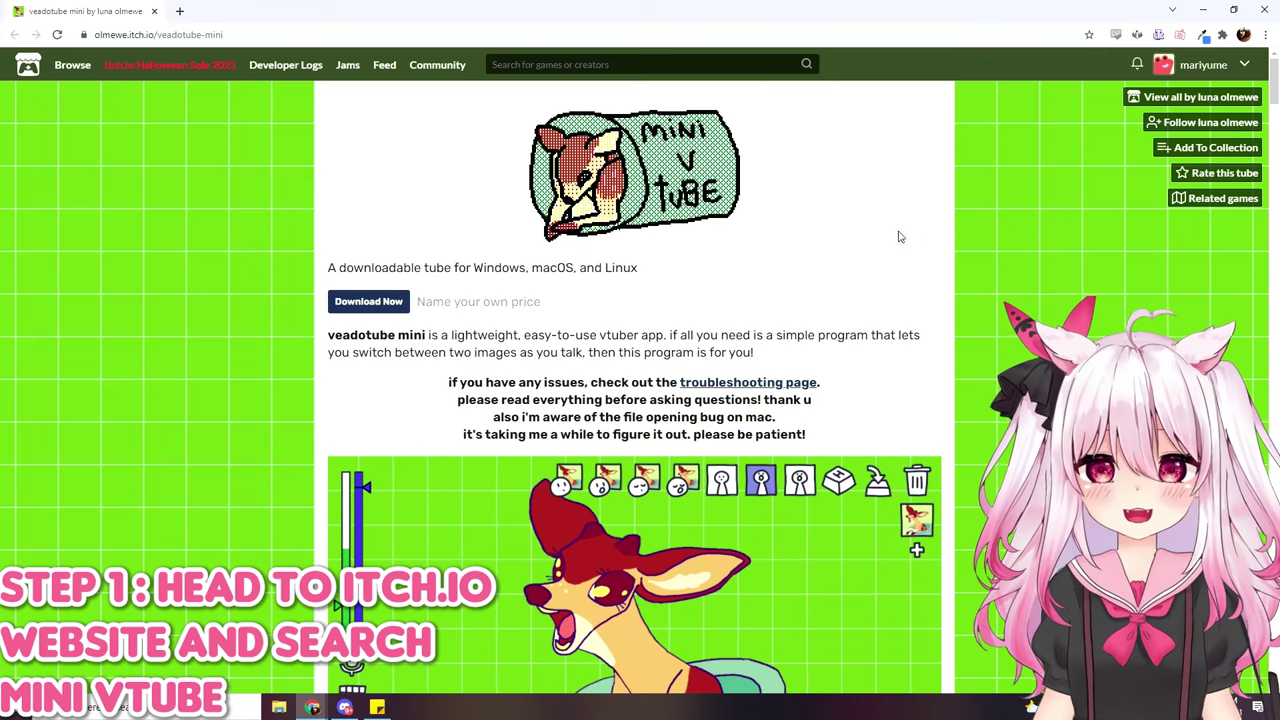
- Download the veadotube mini 1.3b Windows 64-bit zip from itch.io and open it
scroll(642, 314, down, 3)
scroll(680, 328, up, 3)
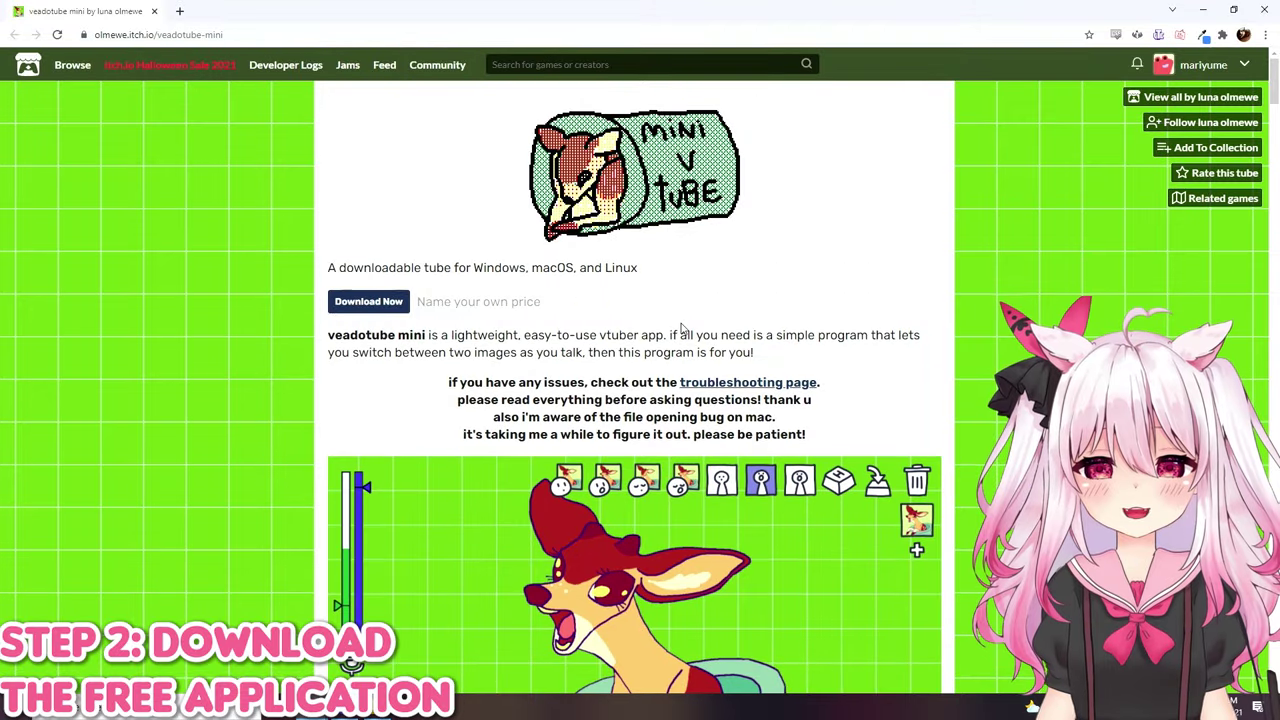
click(394, 303)
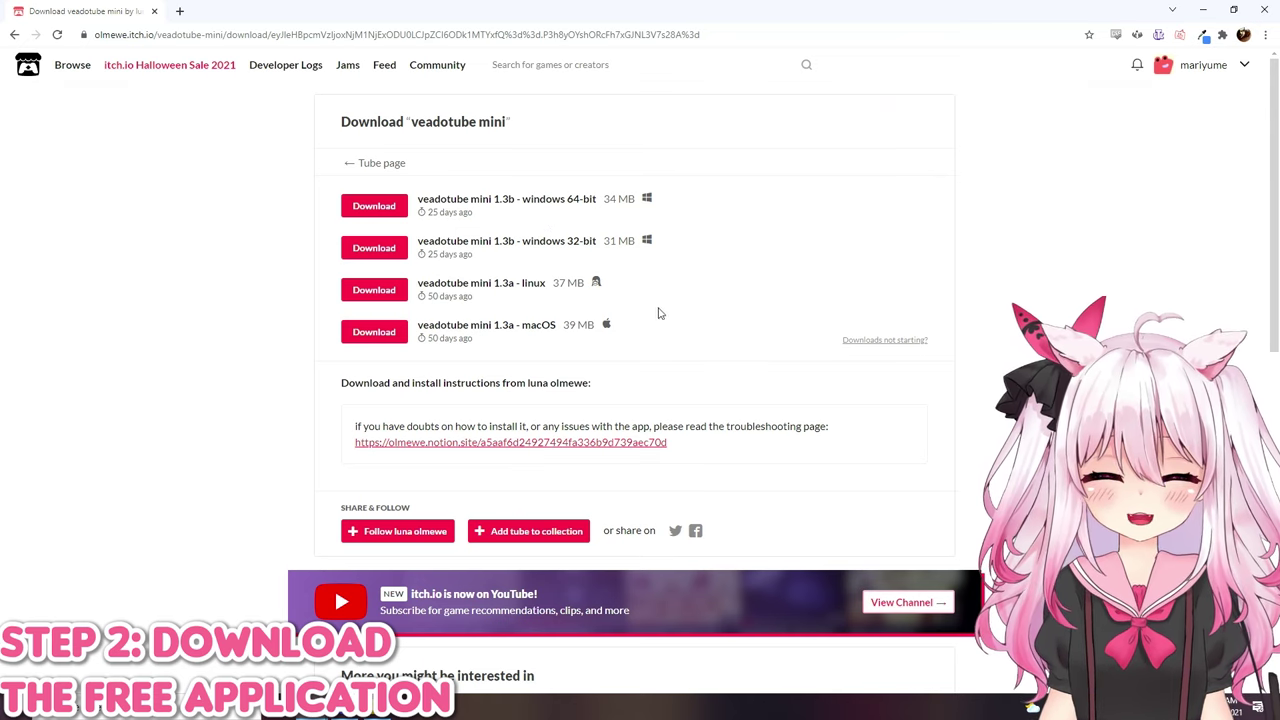
click(376, 207)
click(85, 673)
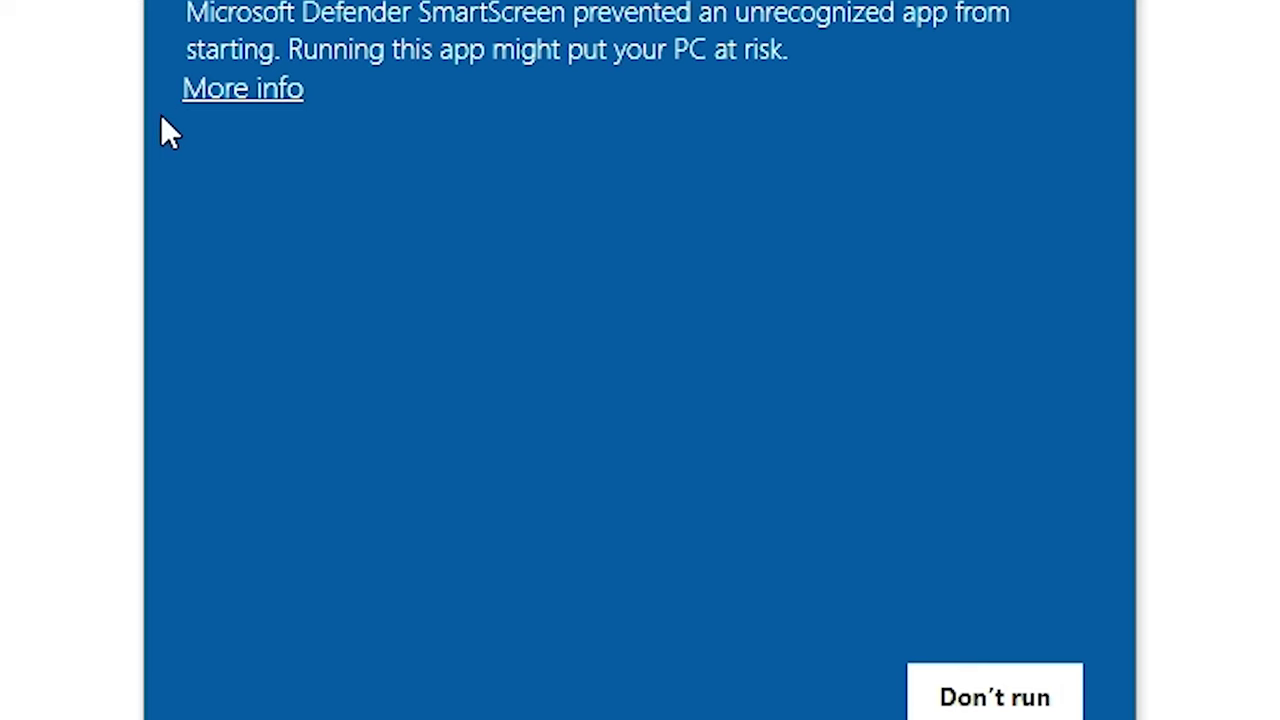
- Bypass the SmartScreen warning with More info and Run anyway to launch veadotube mini
click(217, 90)
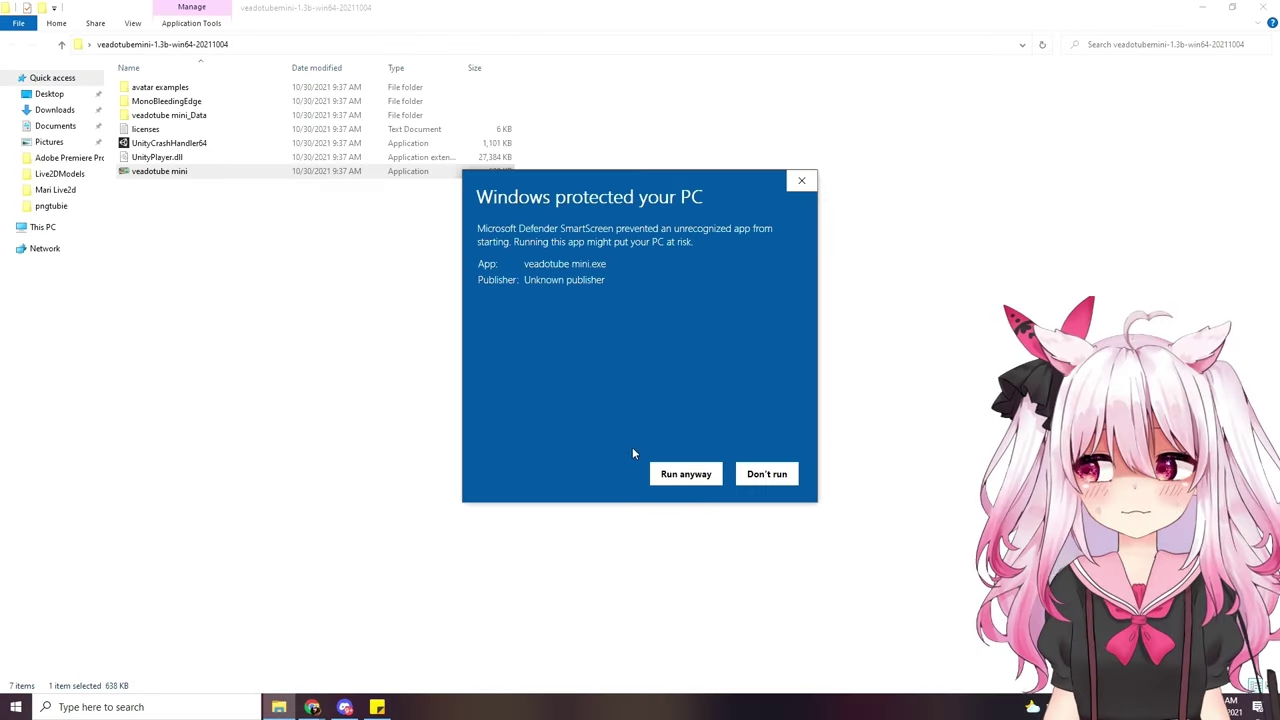
click(684, 474)
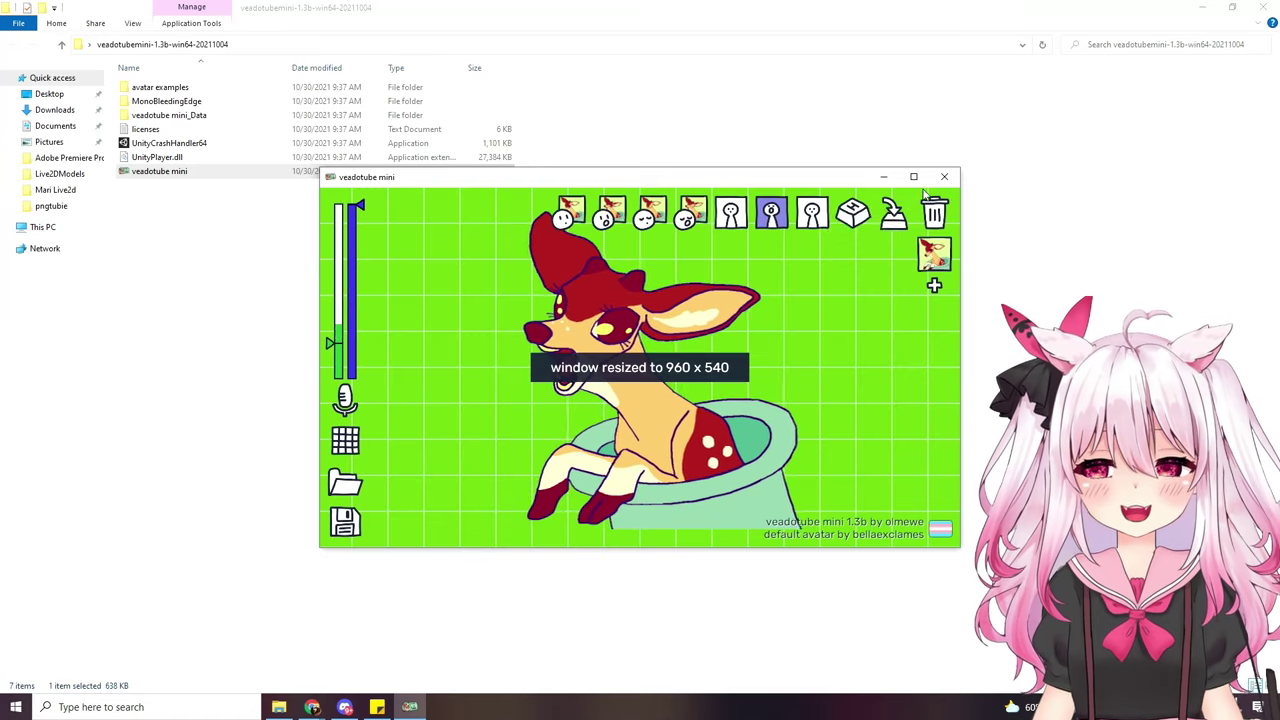
- Maximise the veadotube mini window and set spriteClosed as the closed-mouth image
click(913, 176)
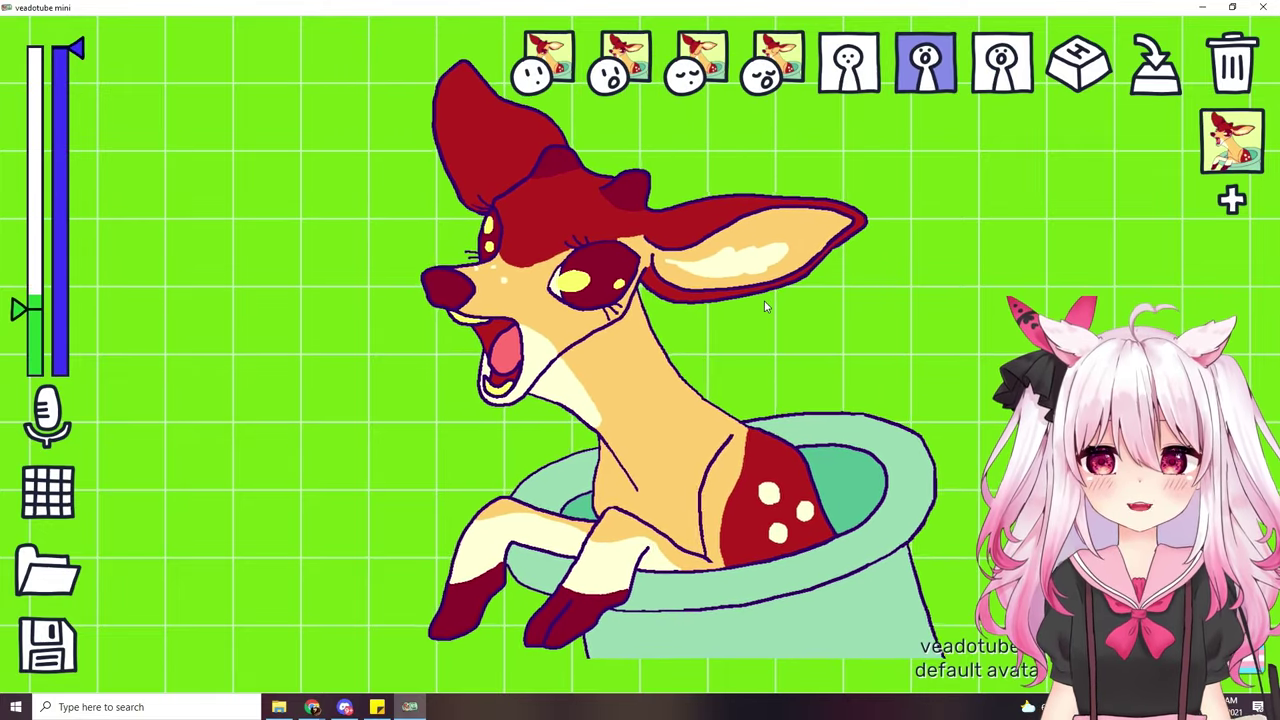
click(551, 75)
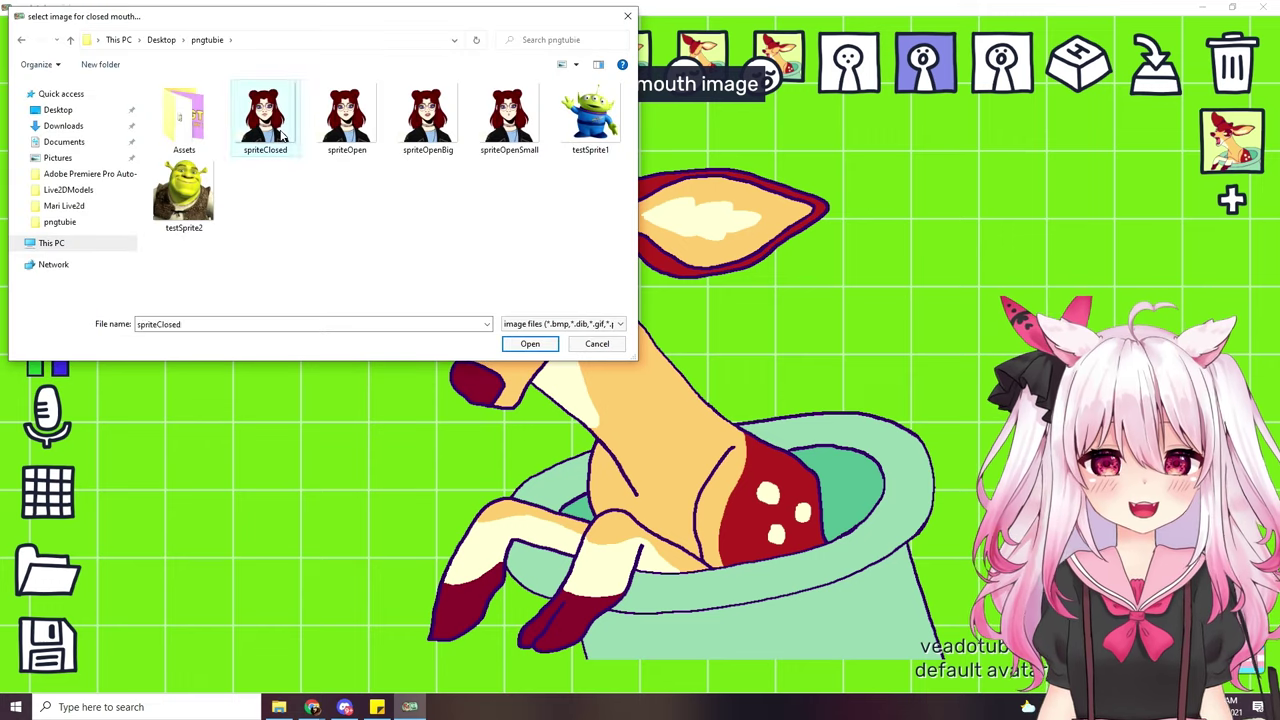
double_click(281, 136)
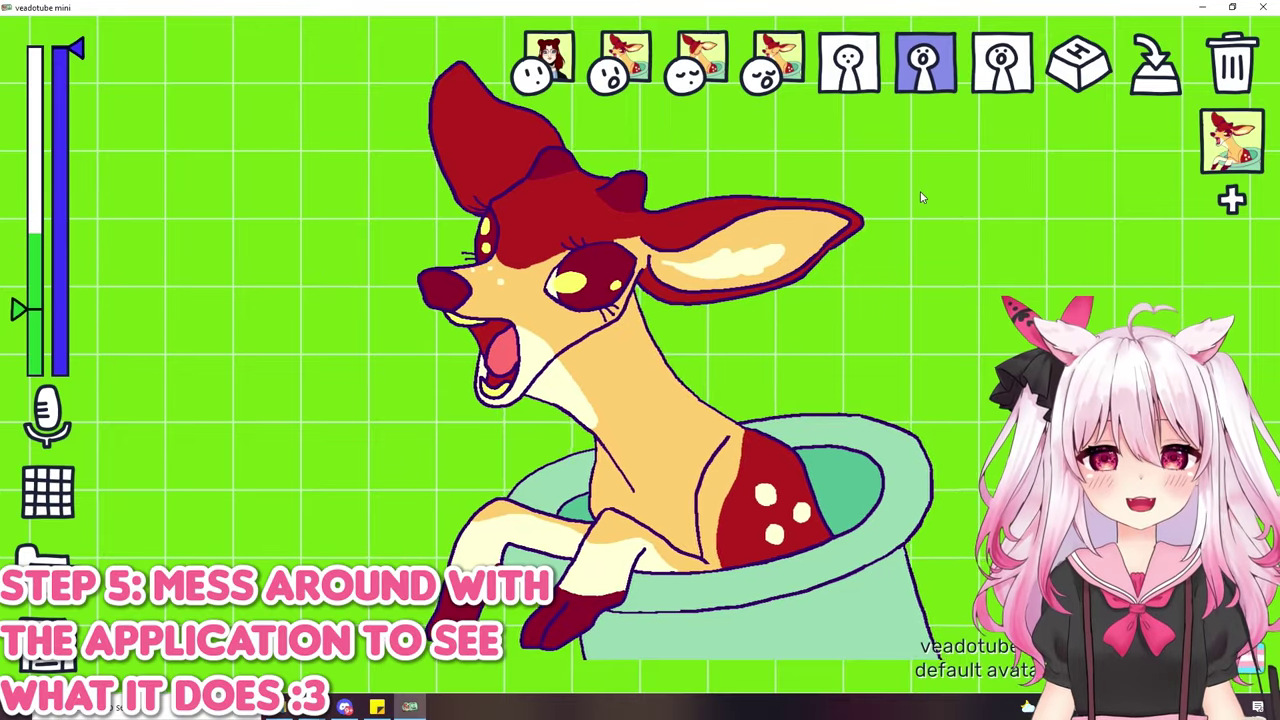
- Remove the default open-mouth and blinking images
click(606, 92)
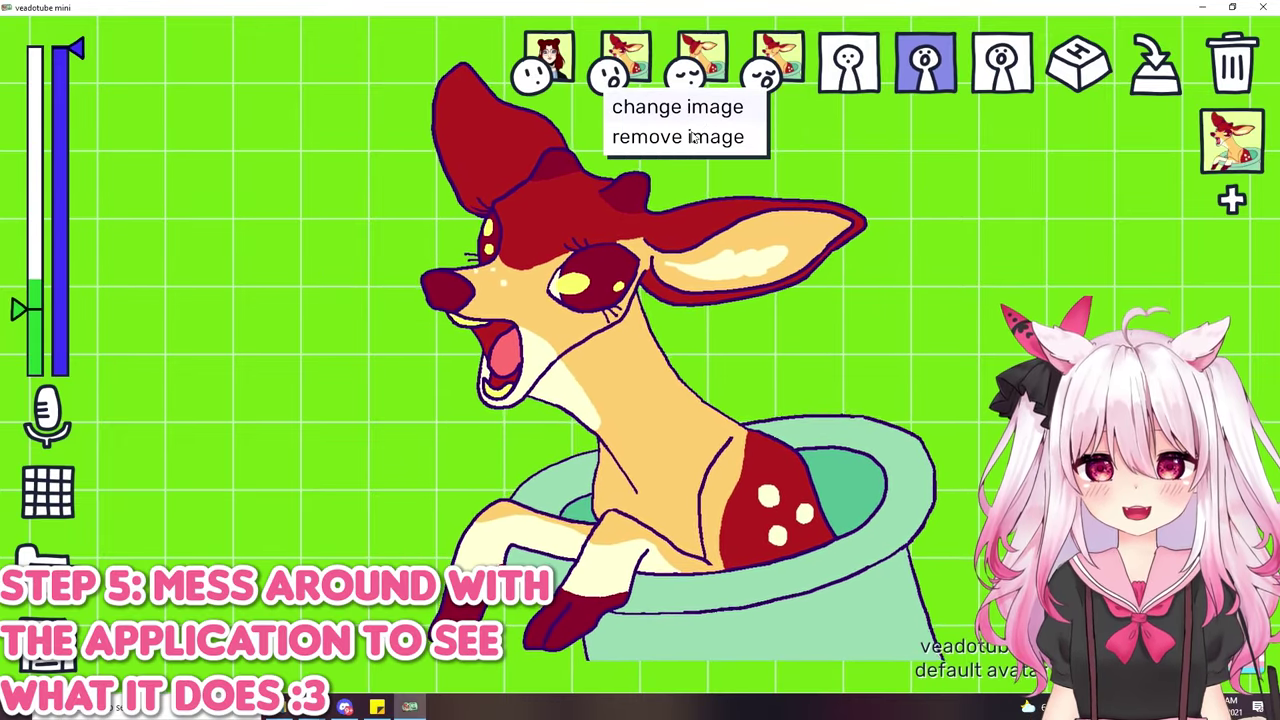
click(697, 136)
click(690, 92)
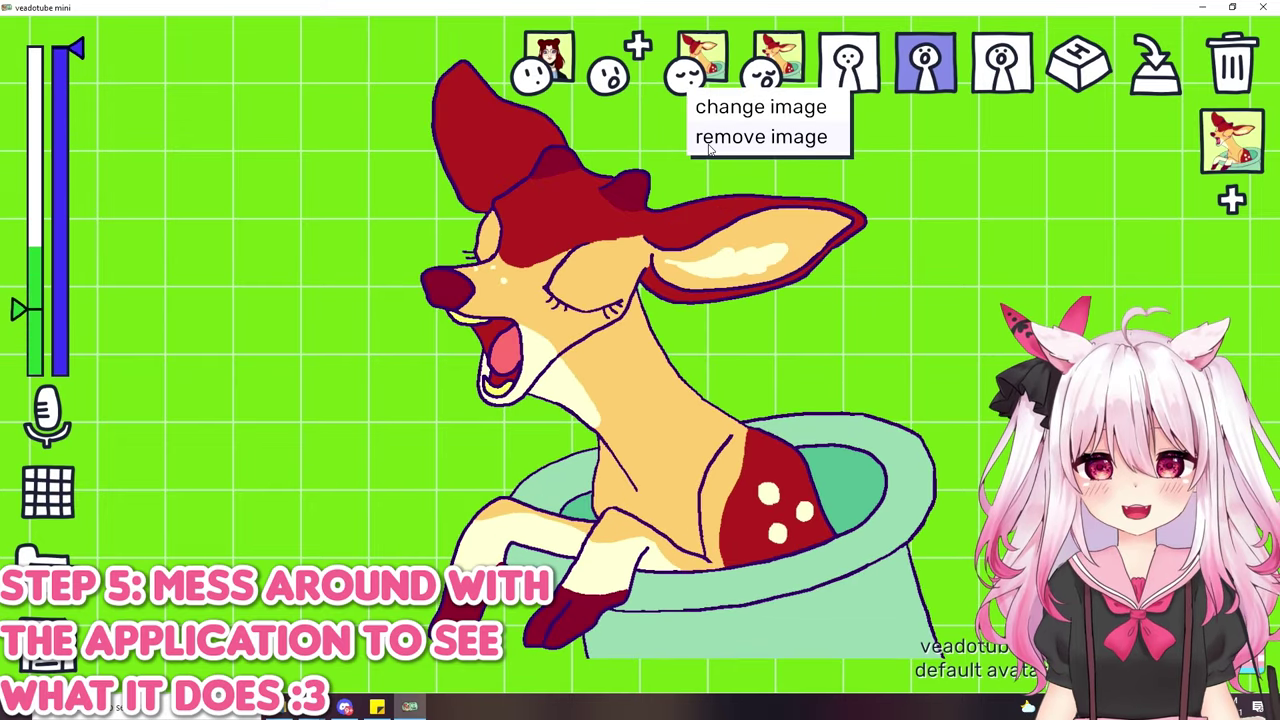
click(709, 145)
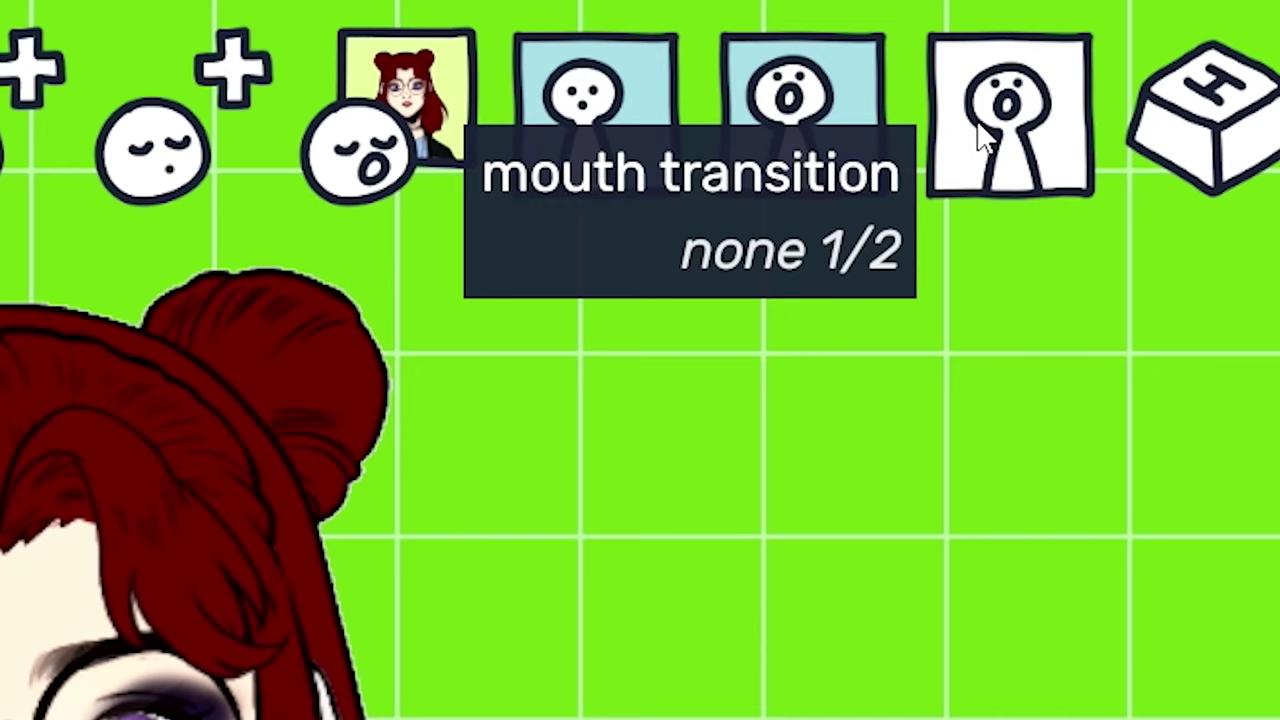
- Reset the mouth transition to none and cycle the open-mouth motion through shaking, bouncy, excited, then nervous
click(990, 128)
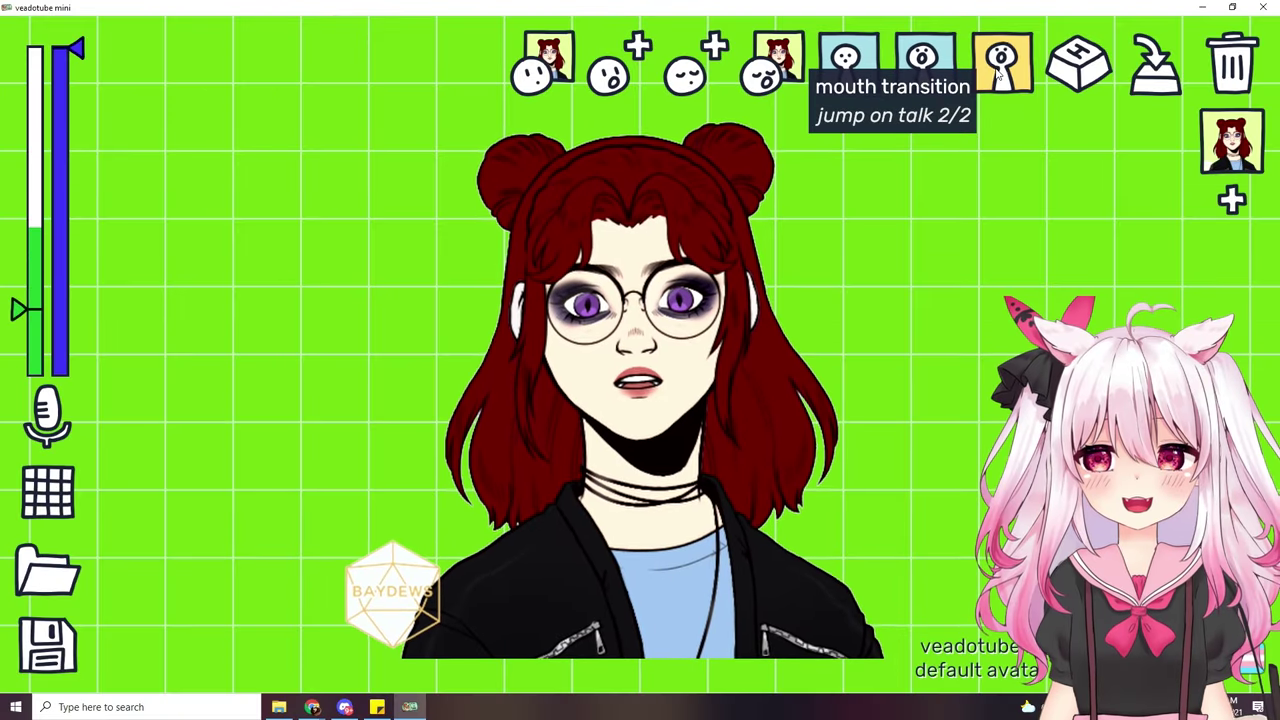
click(995, 75)
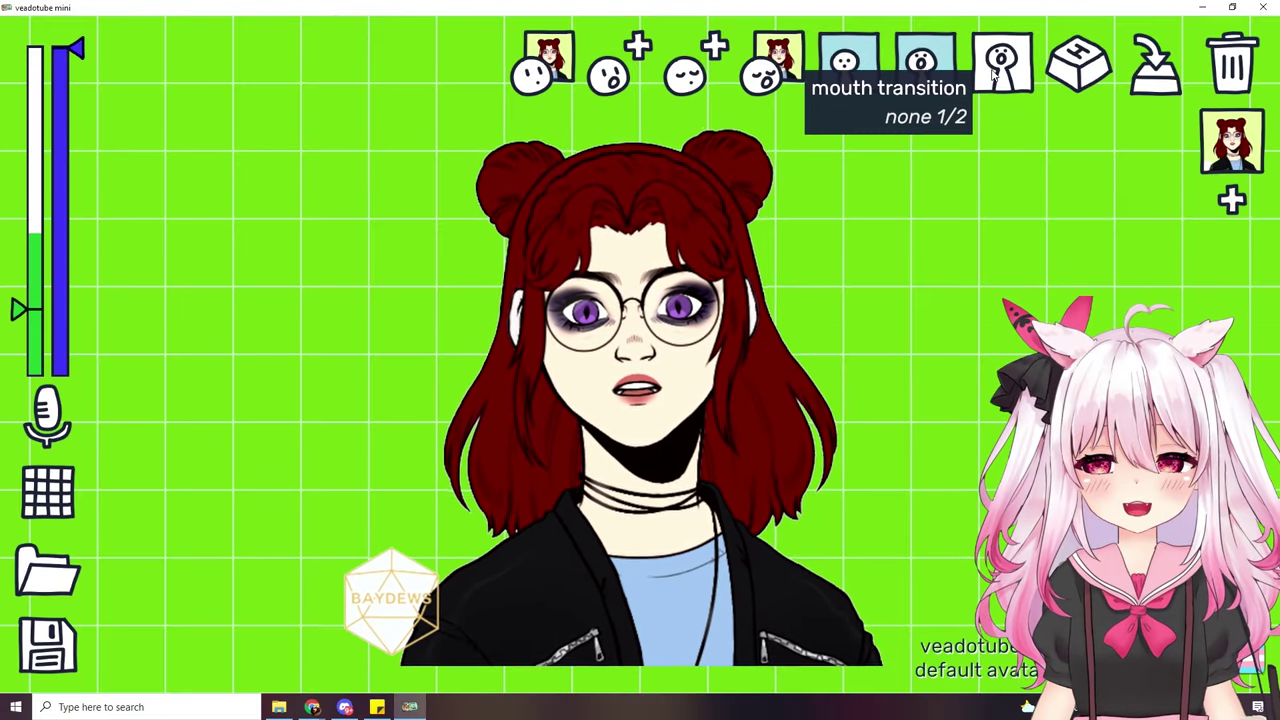
click(925, 62)
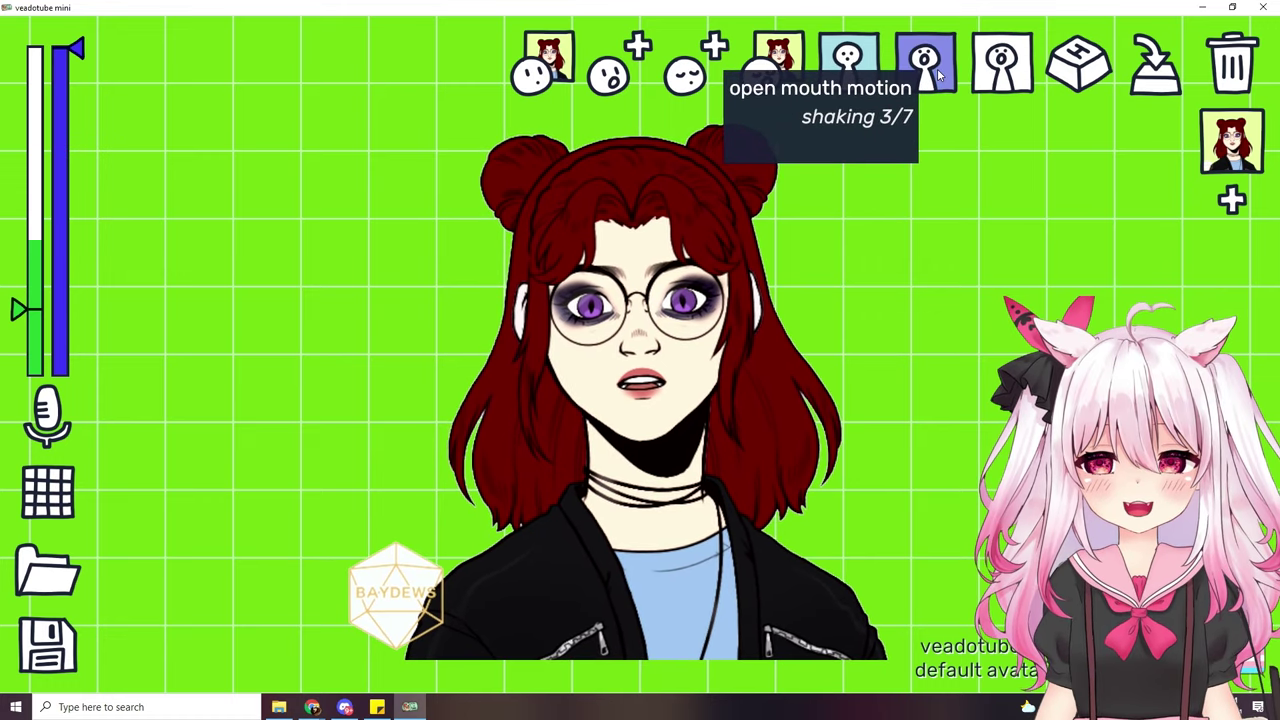
click(936, 72)
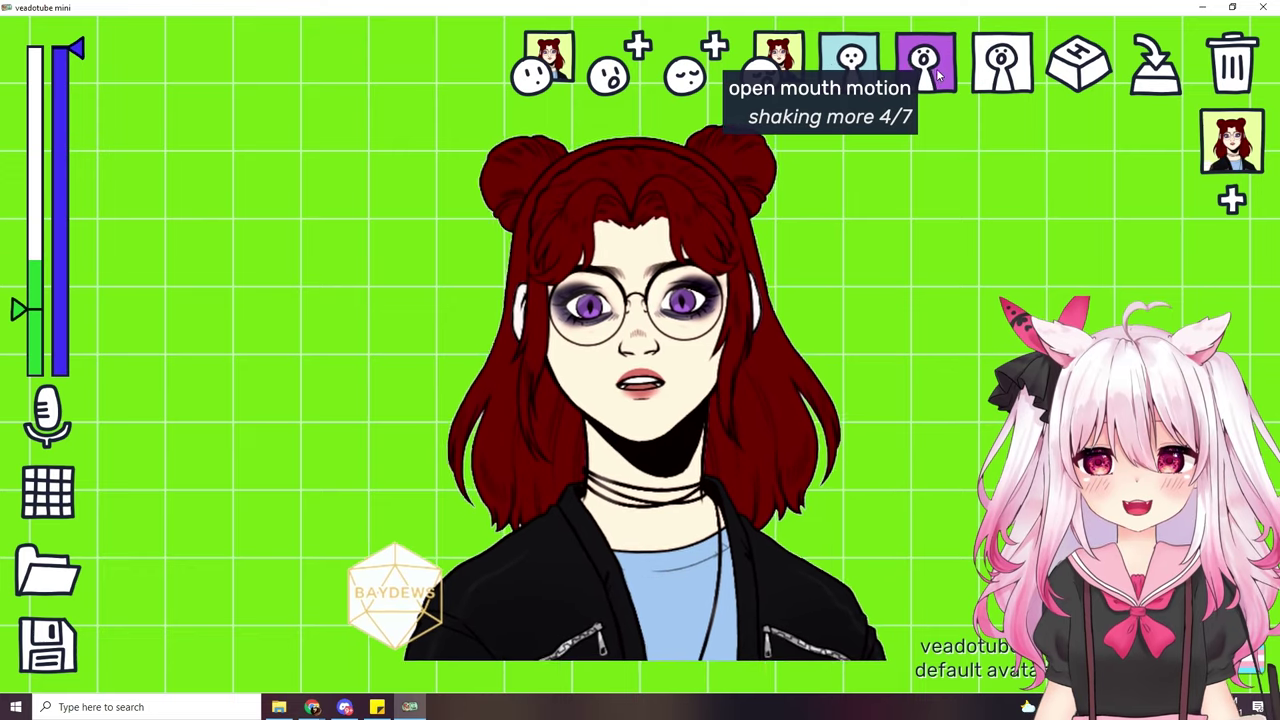
click(938, 74)
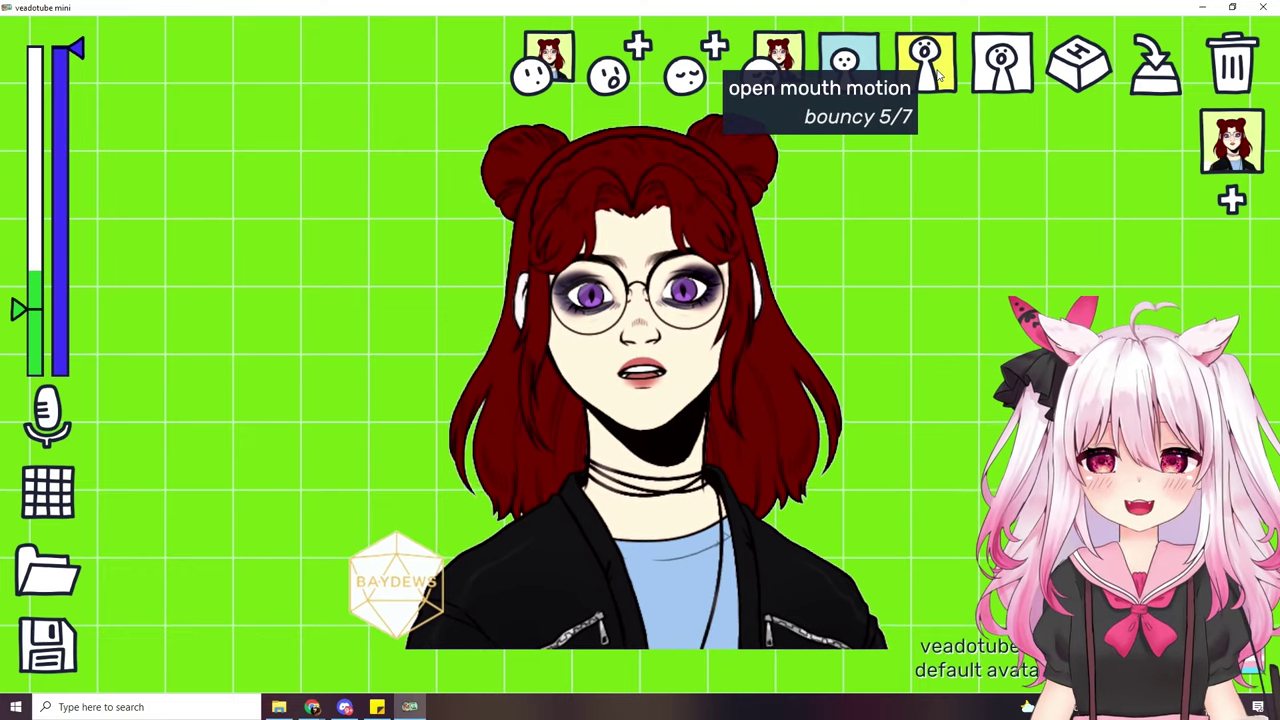
click(936, 70)
click(936, 74)
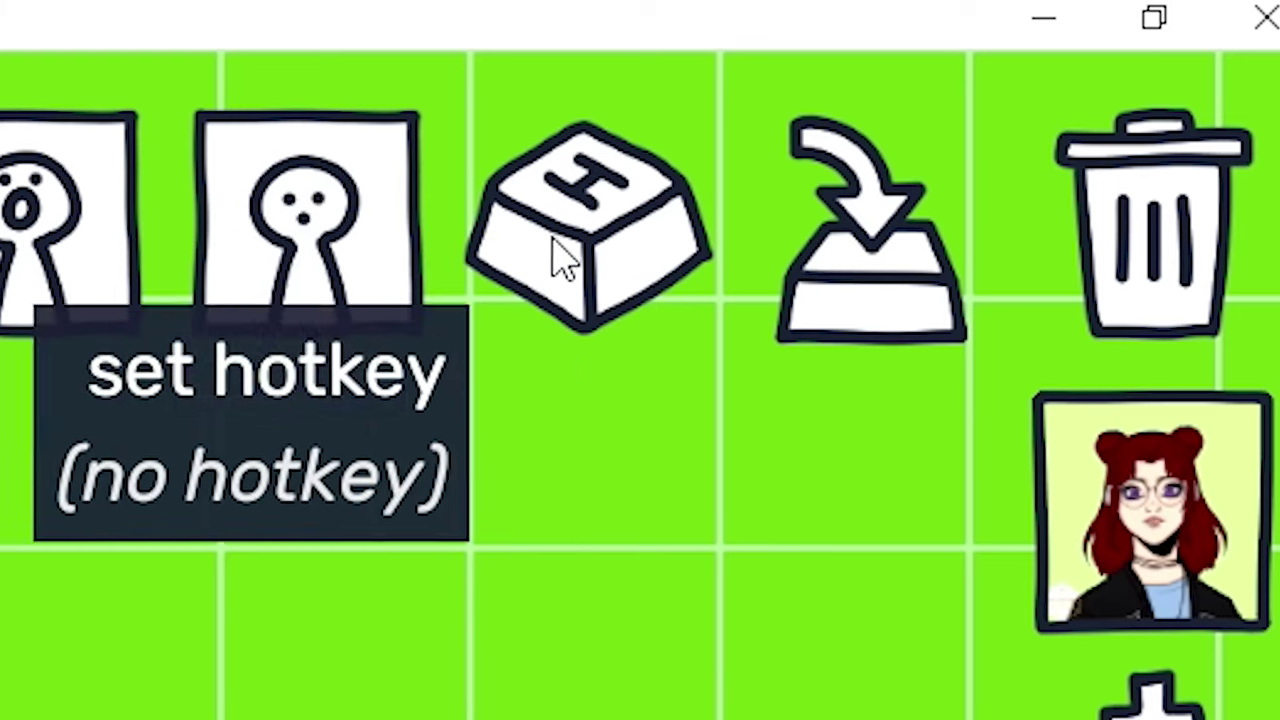
- Start a hotkey assignment, create avatar state #2, and switch back to state #1
click(585, 300)
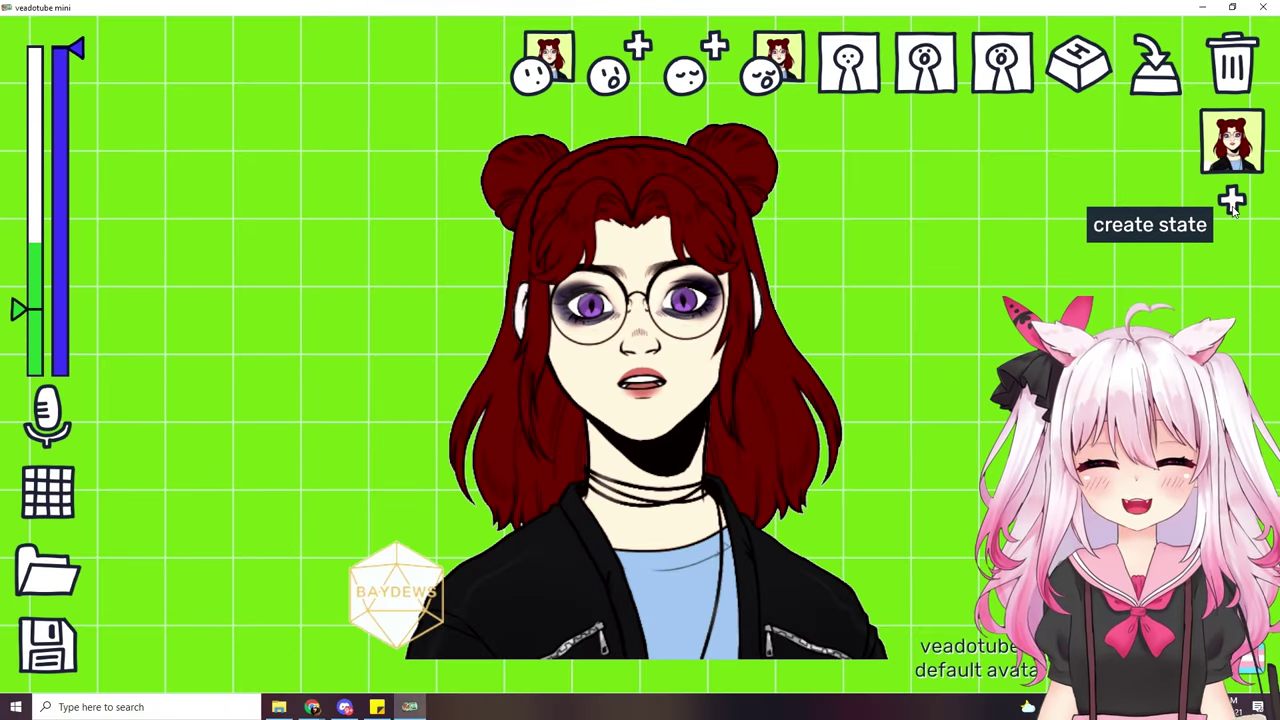
click(1234, 205)
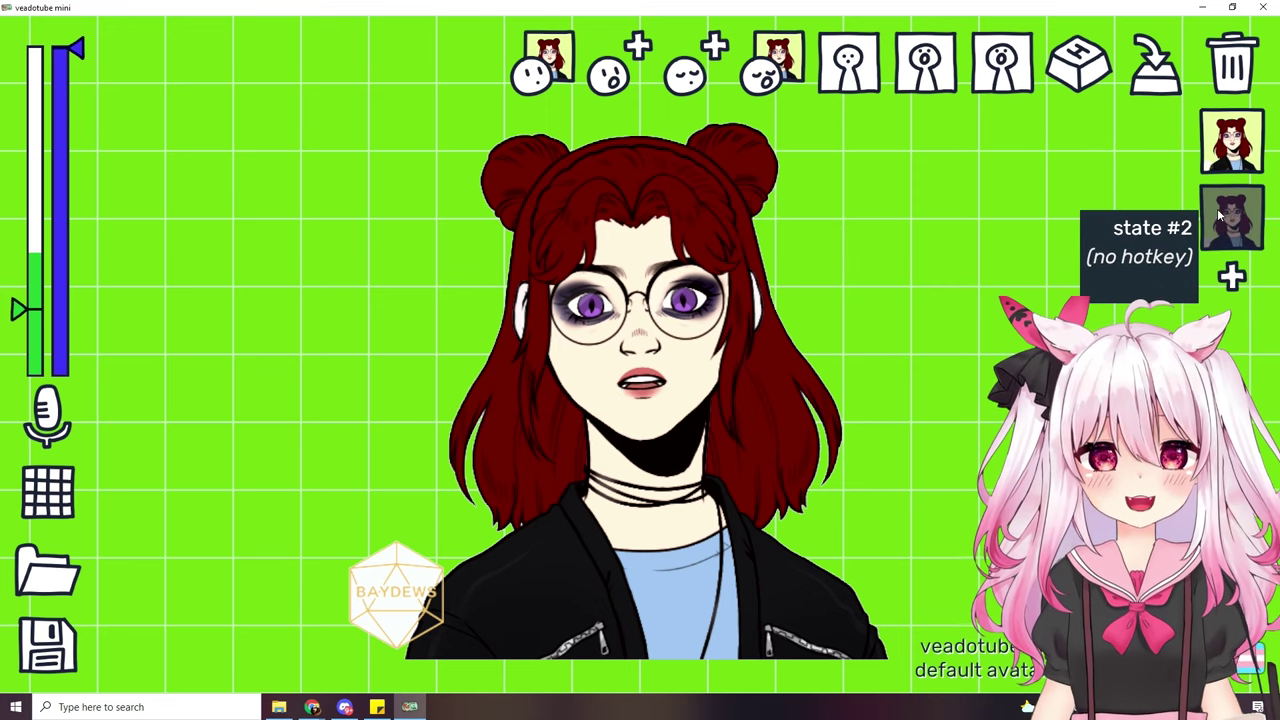
click(1225, 150)
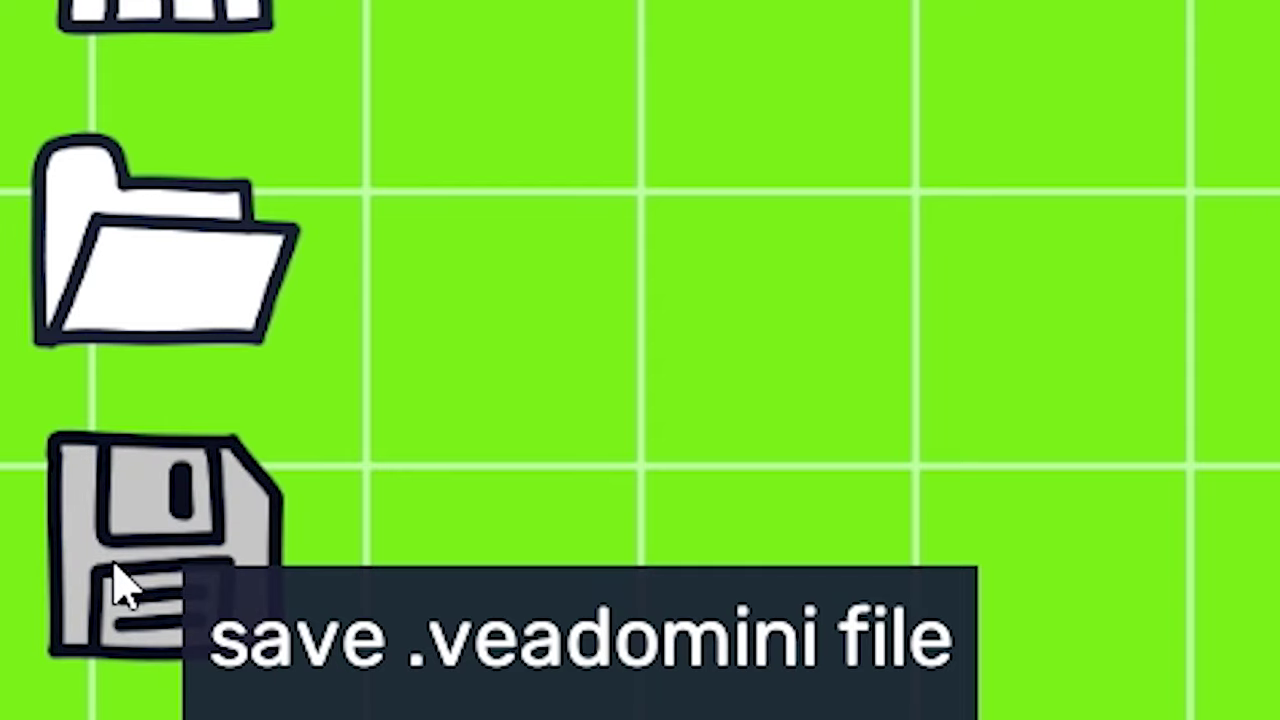
click(115, 585)
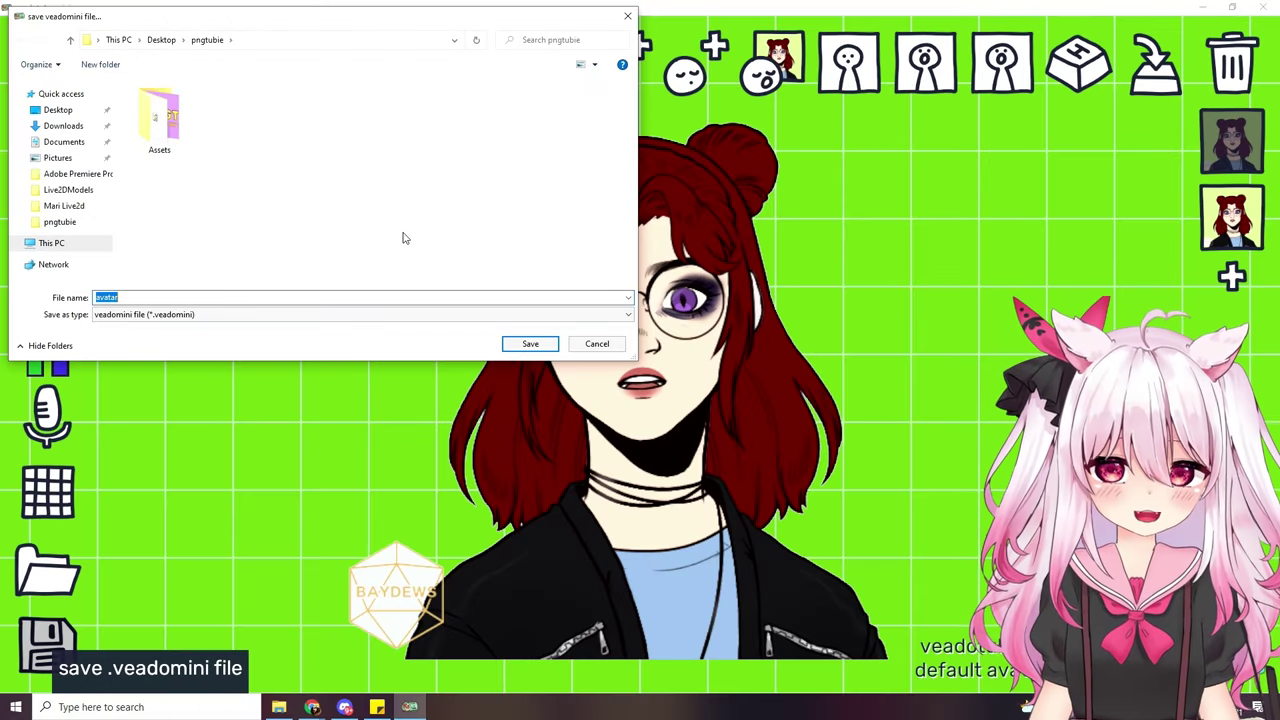
key(Return)
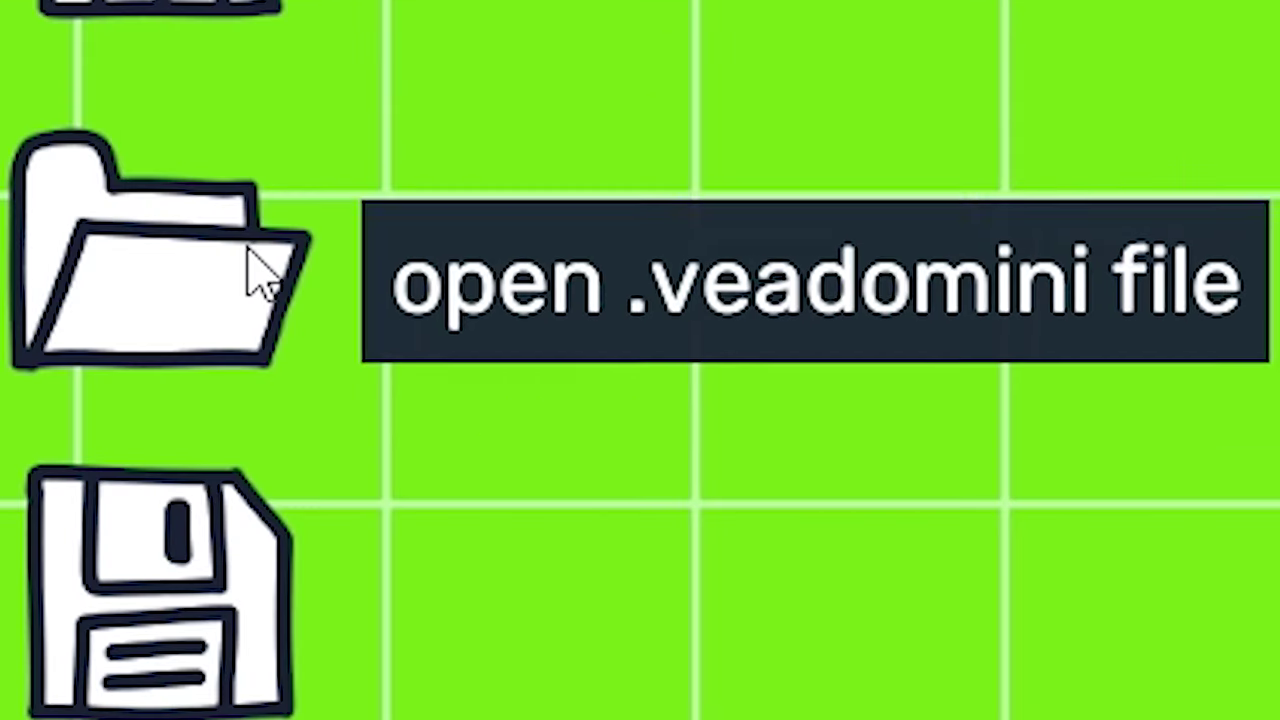
click(70, 576)
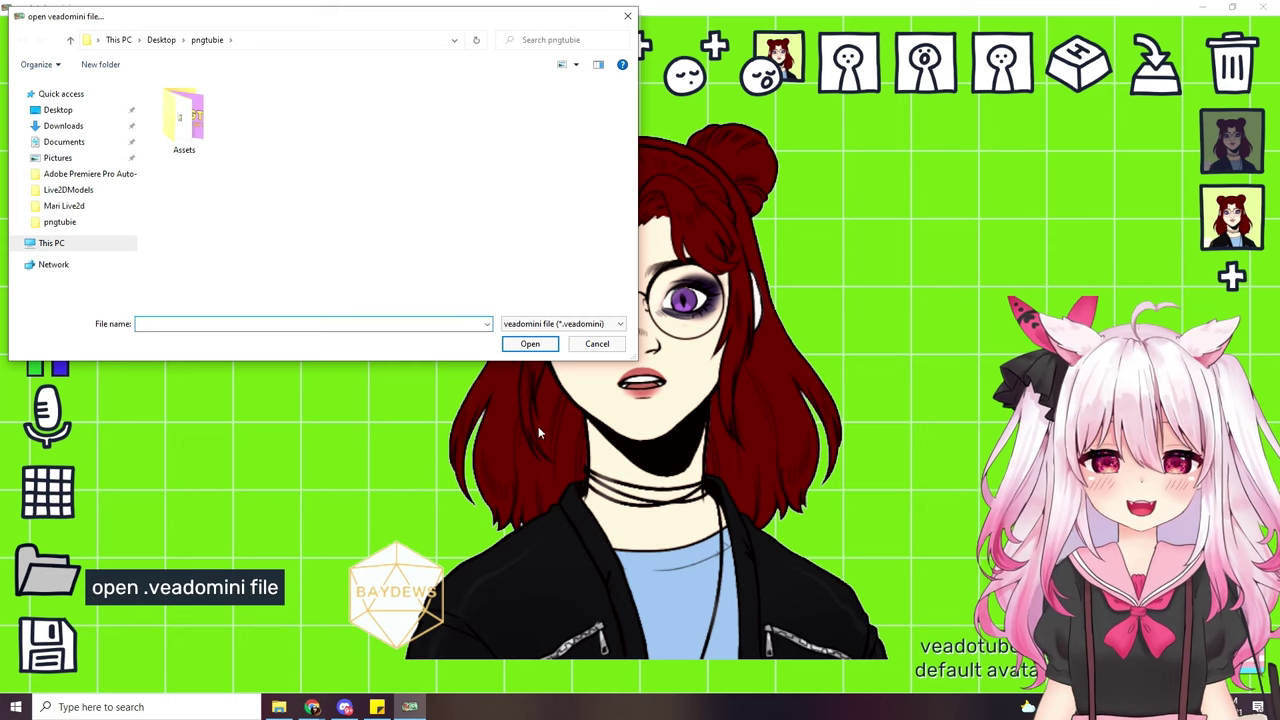
click(596, 345)
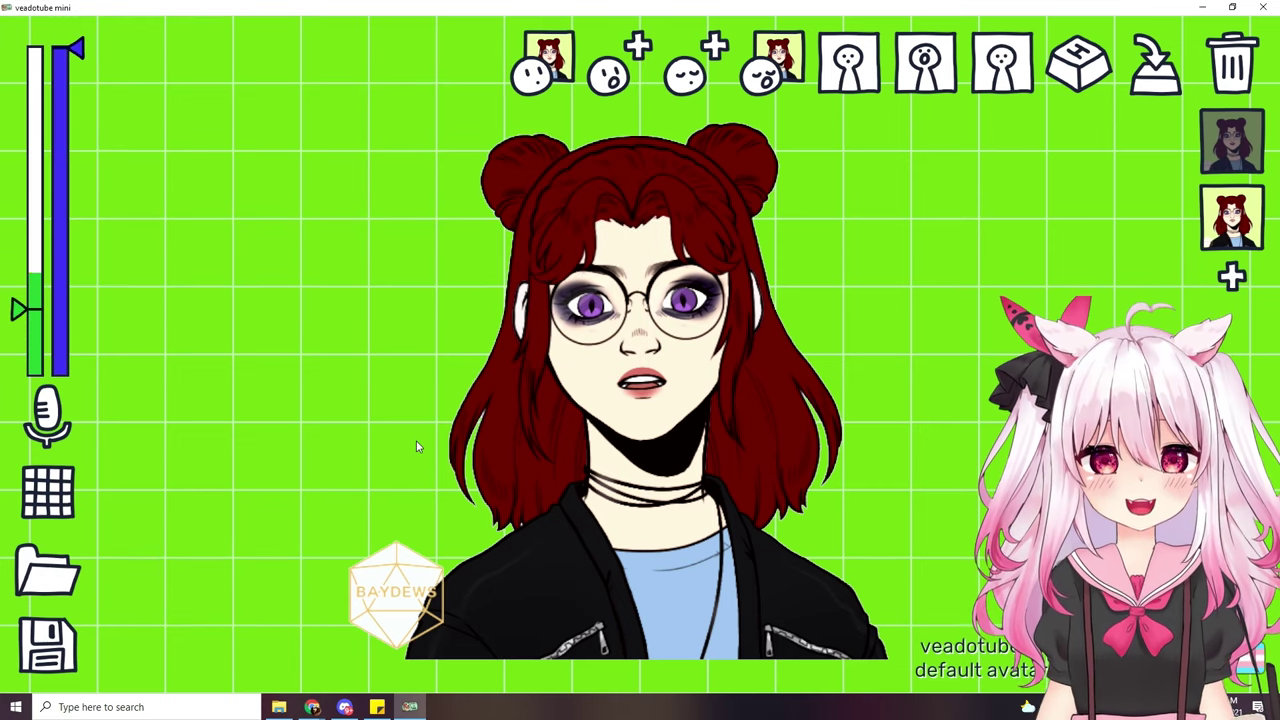
- Check the microphone device, test the volume threshold, and turn the delay slider down
click(52, 424)
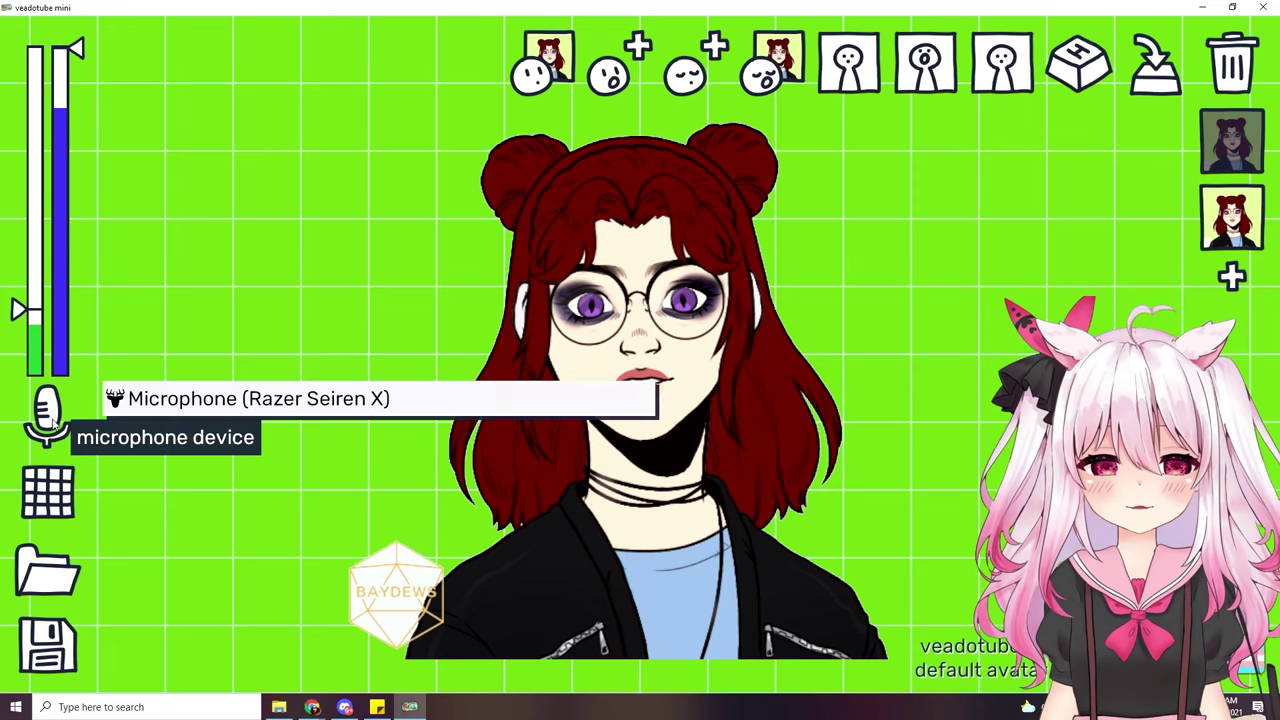
click(249, 472)
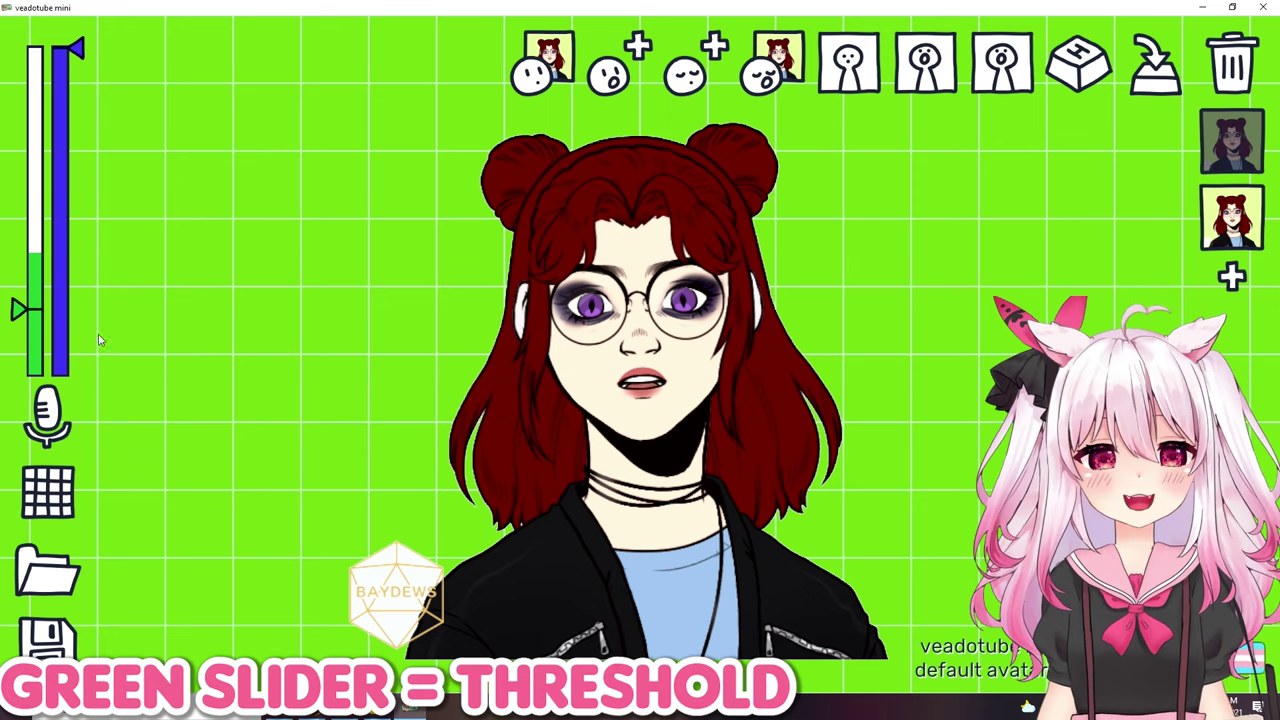
drag(20, 312, 15, 130)
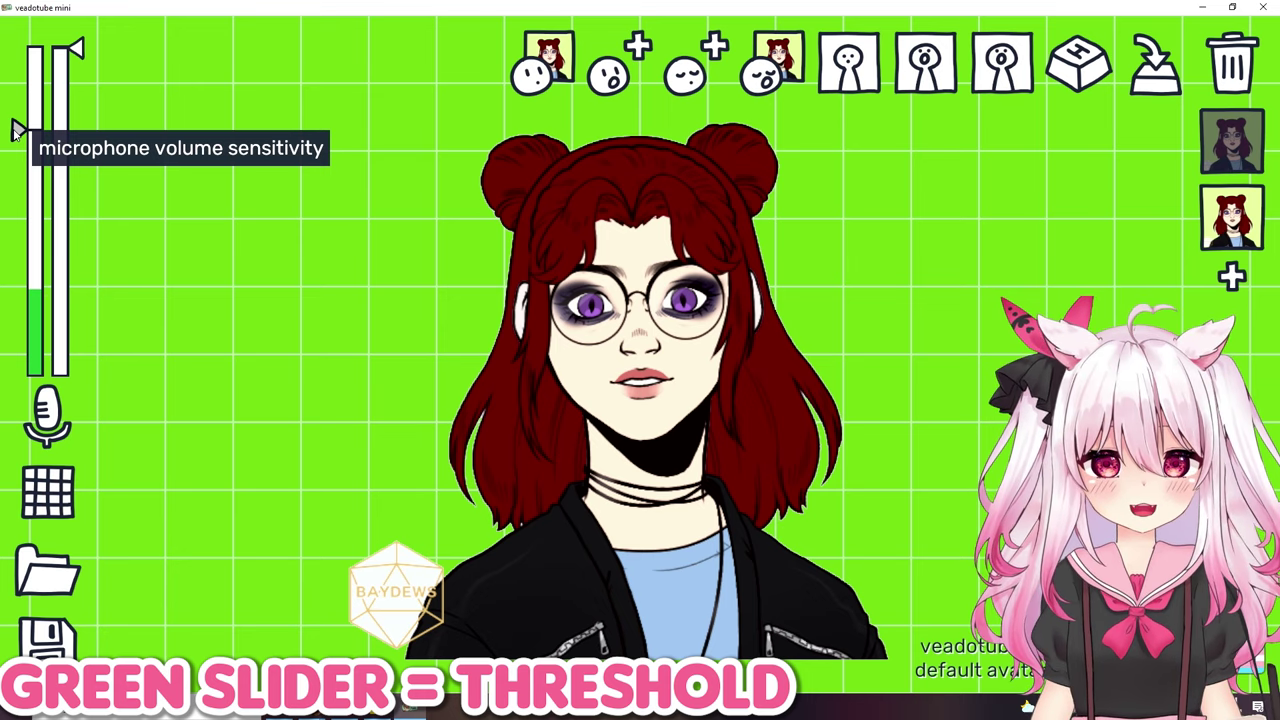
drag(15, 130, 12, 312)
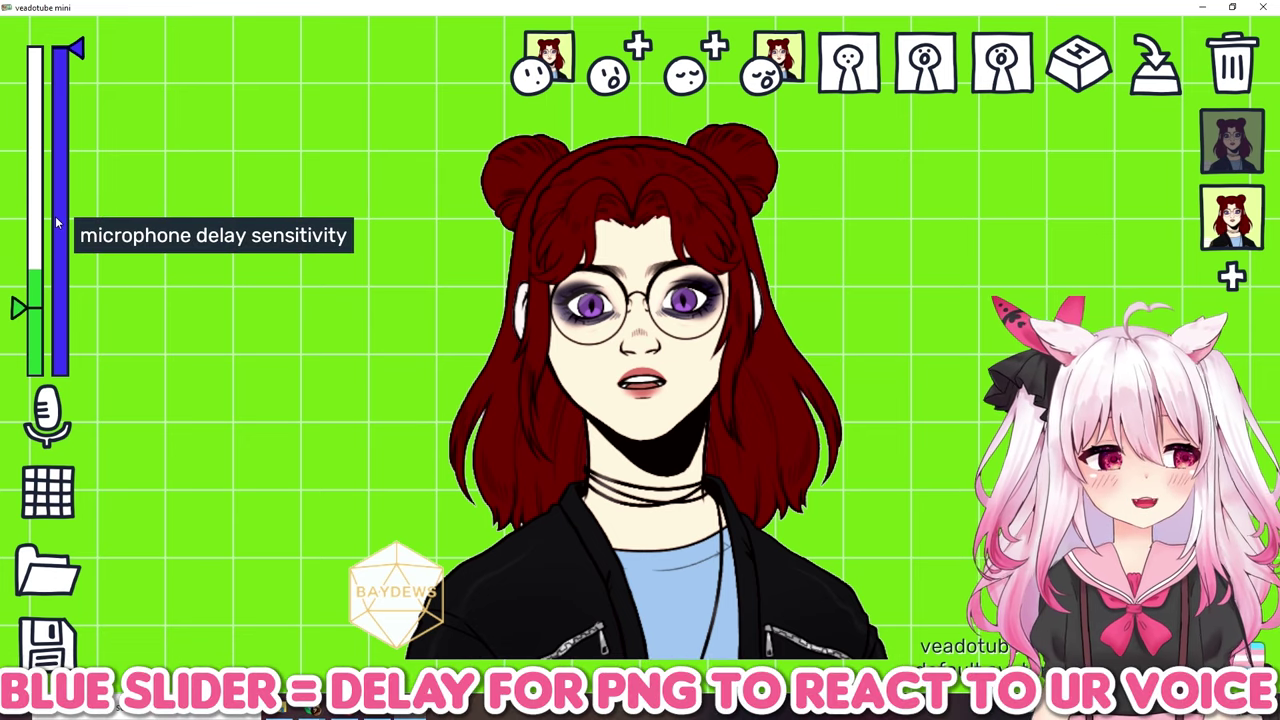
drag(65, 50, 67, 268)
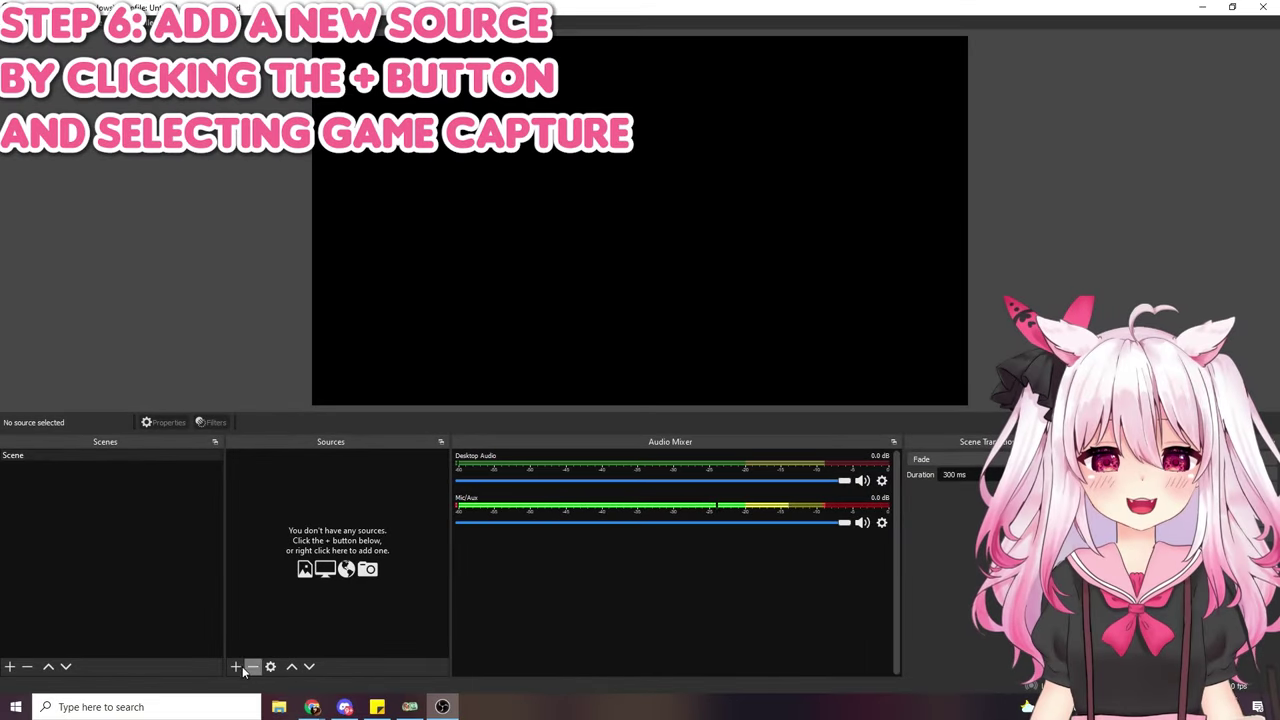
- Add a Game Capture source named 'Png Reactive'
click(237, 666)
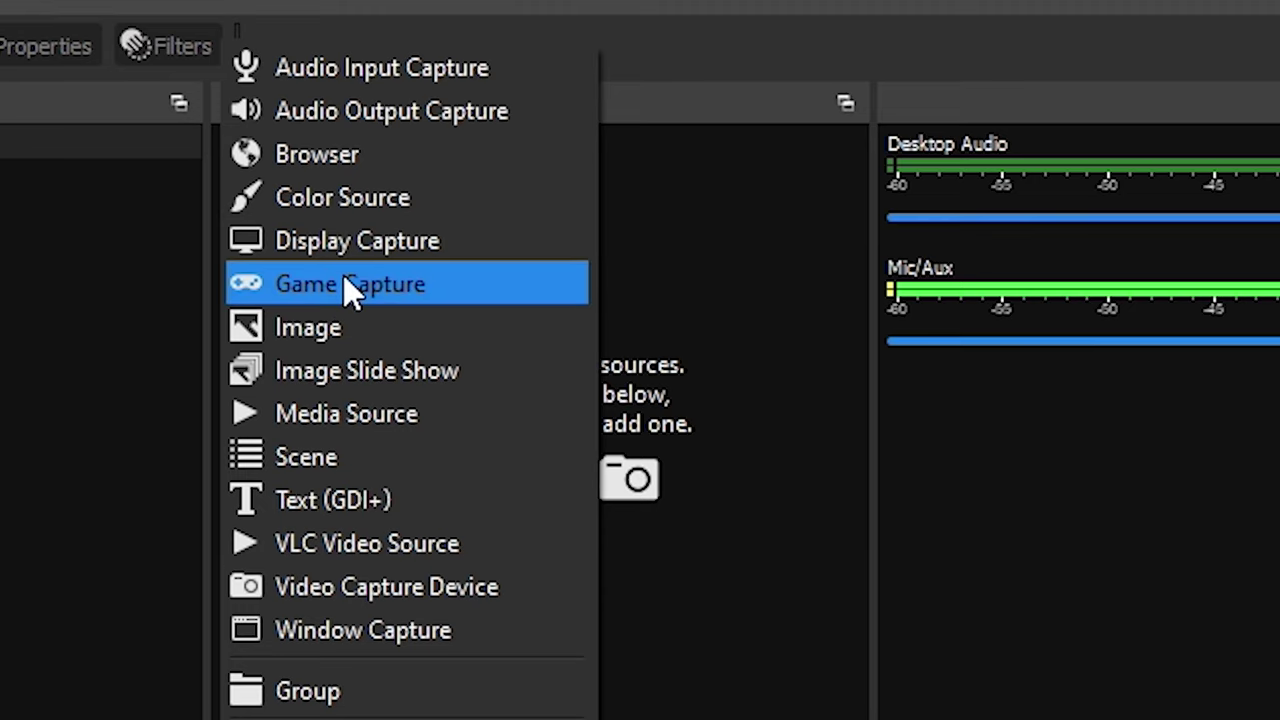
click(341, 284)
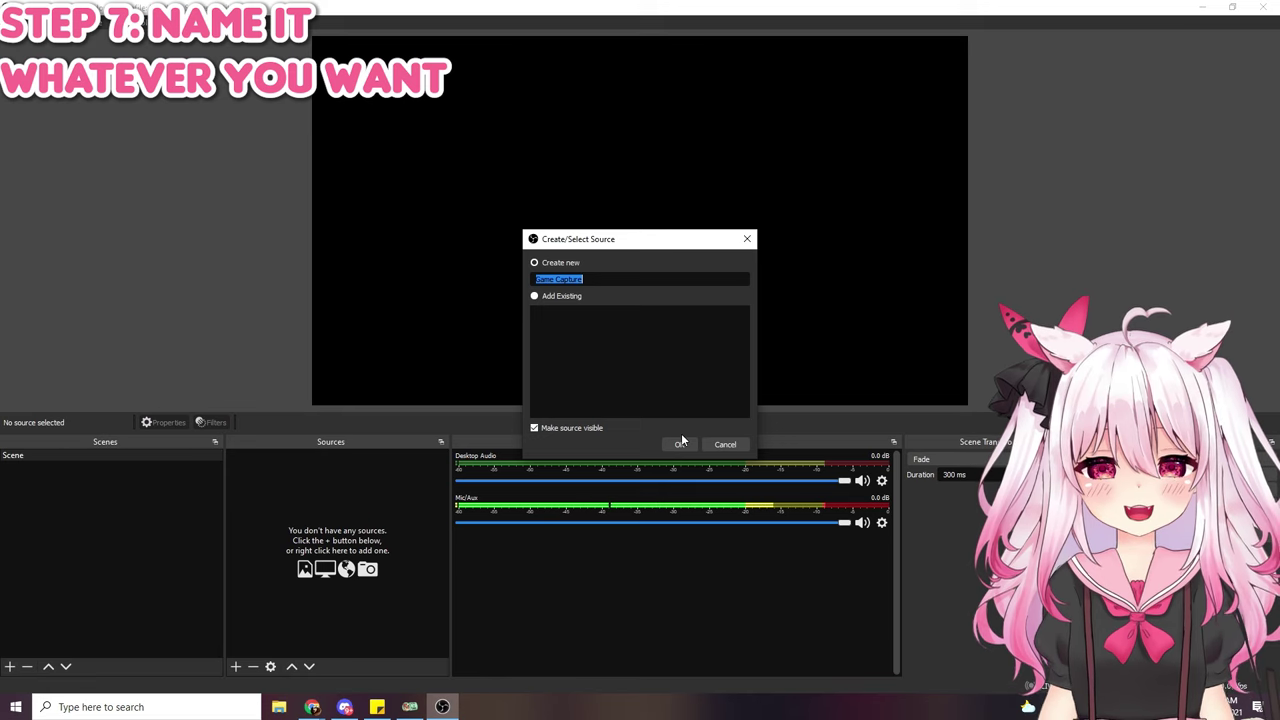
text(Png)
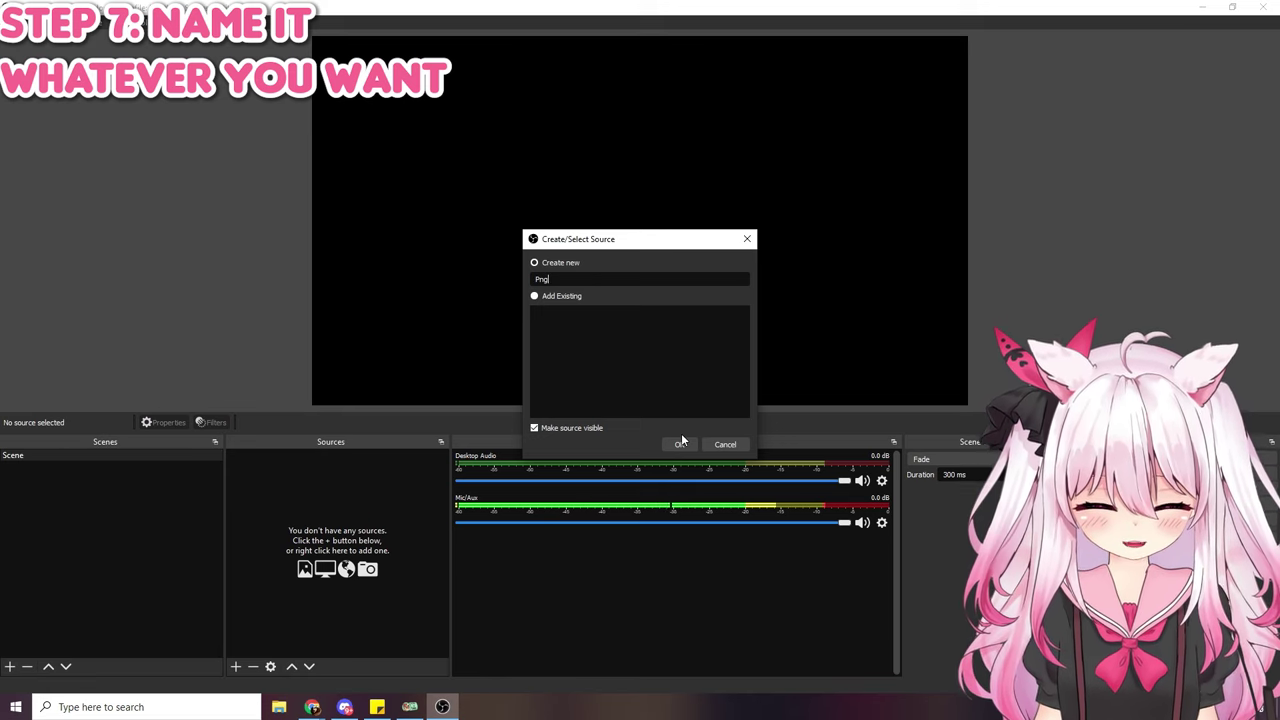
text( Rea)
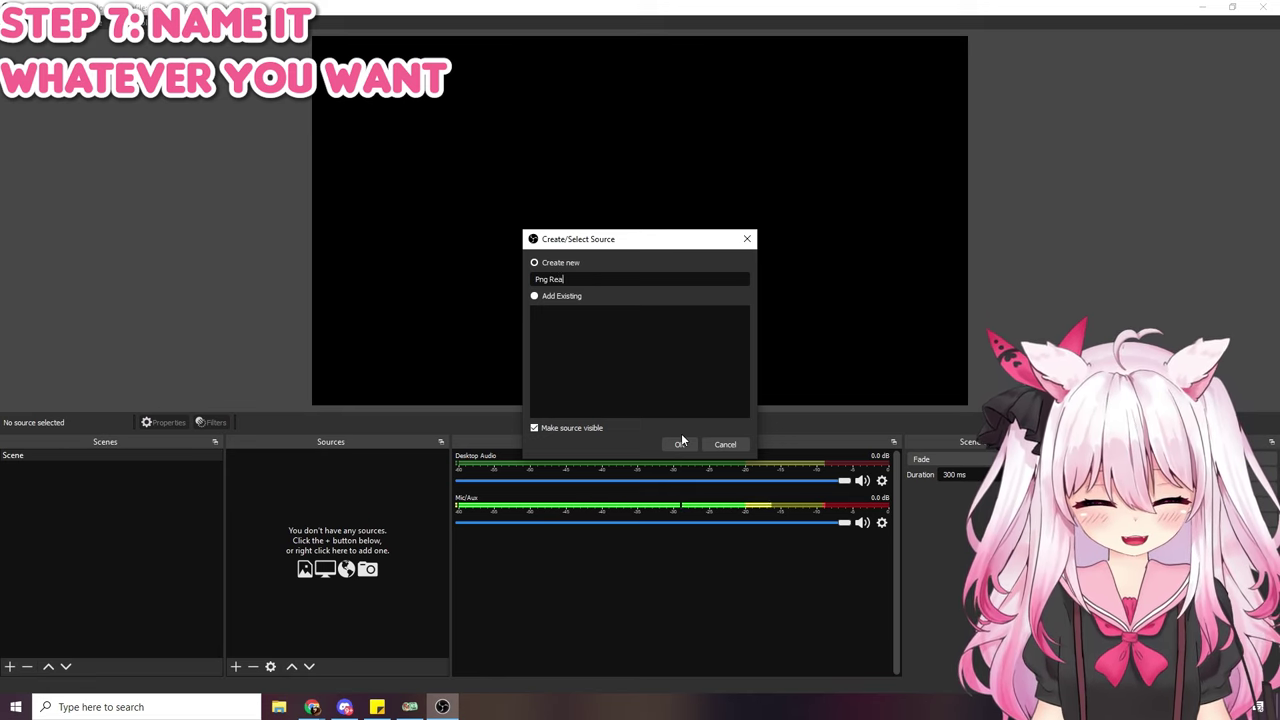
text(ctive)
click(681, 443)
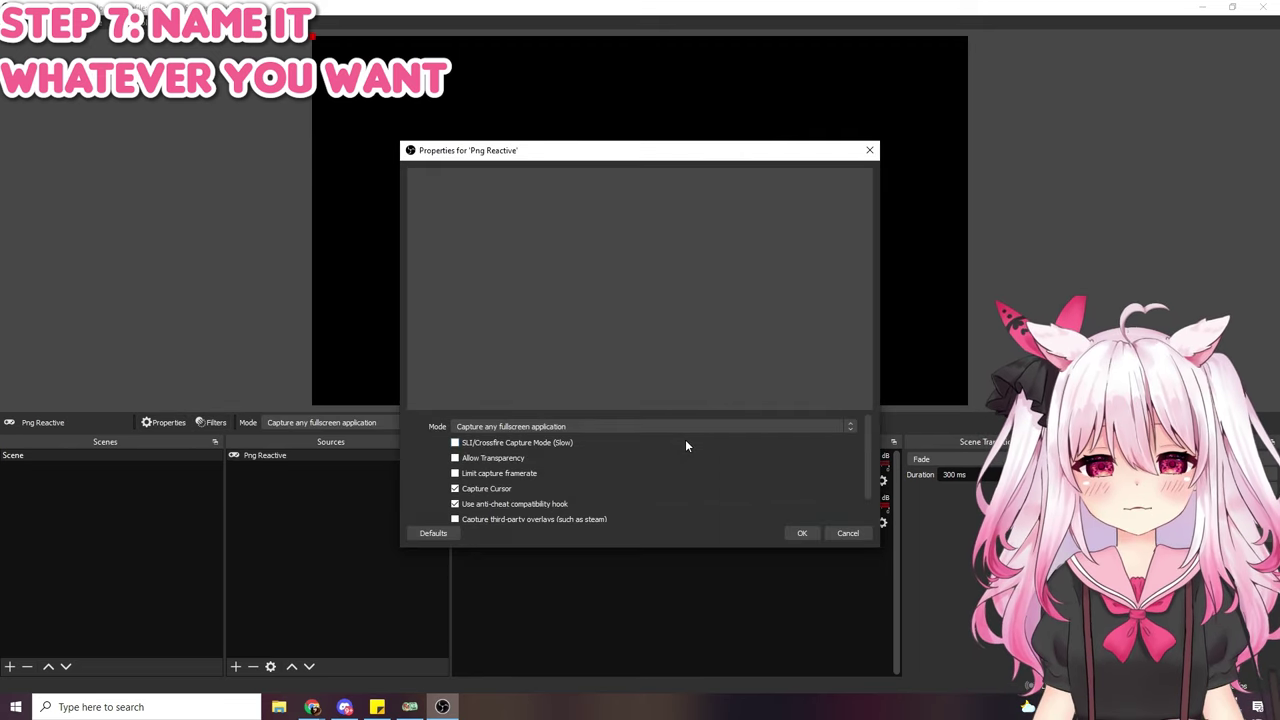
- Set it to capture the specific veadotube mini window, requiring the window title to match
click(641, 427)
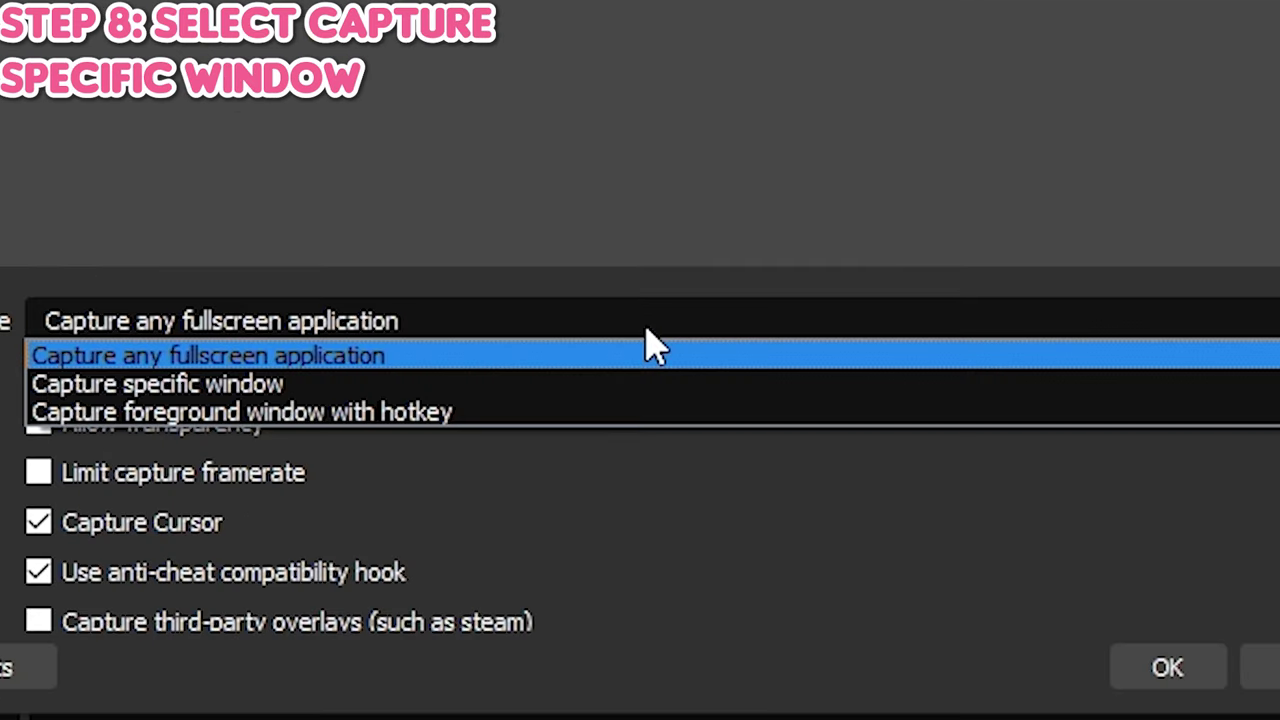
click(469, 394)
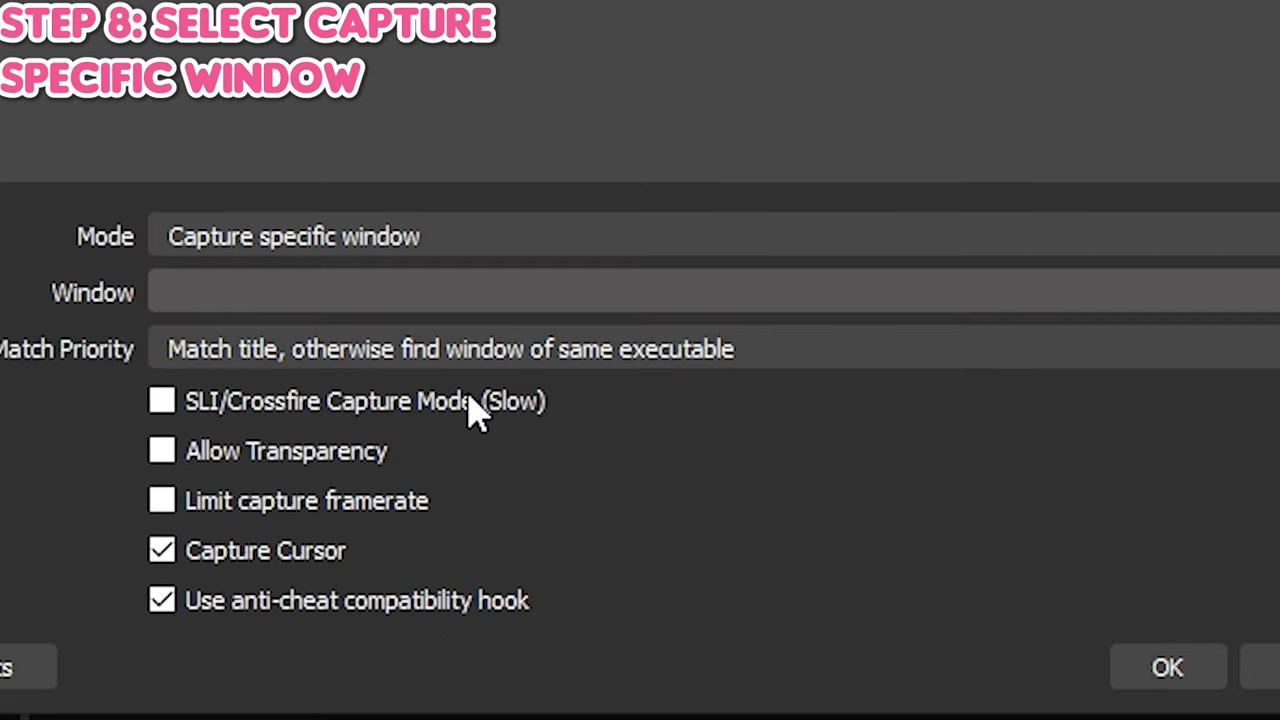
click(414, 293)
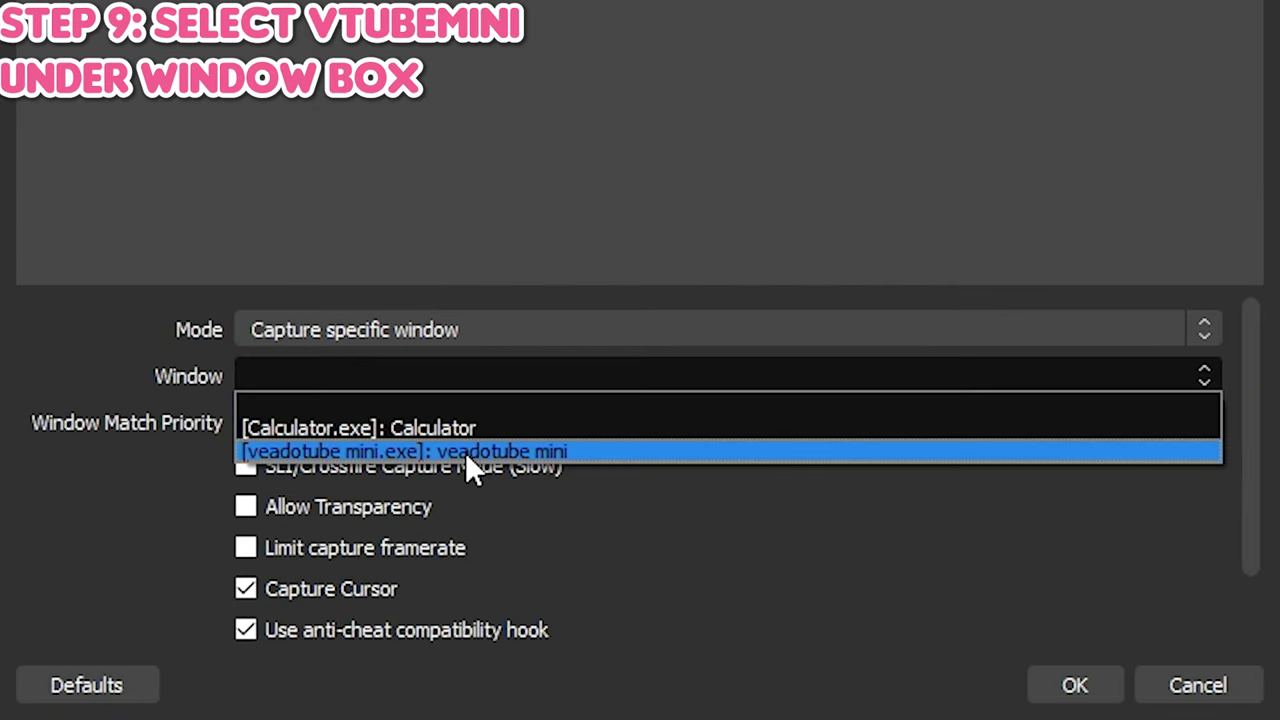
click(465, 452)
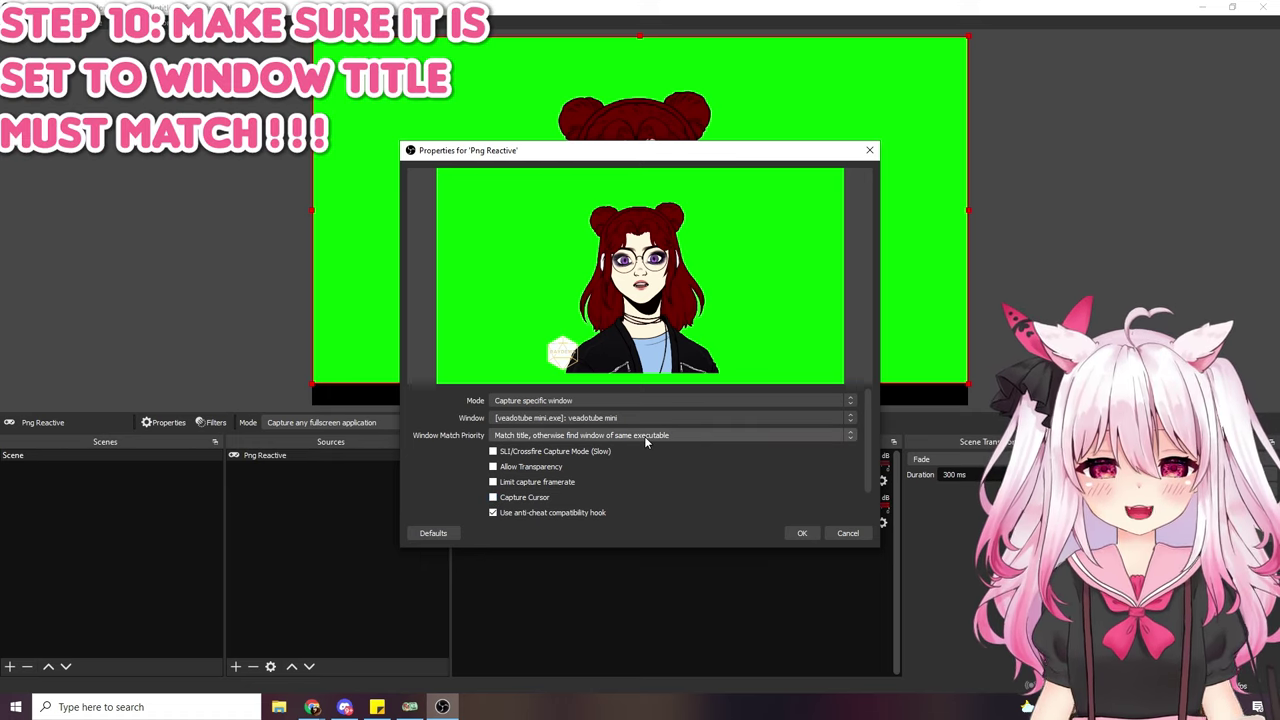
click(644, 436)
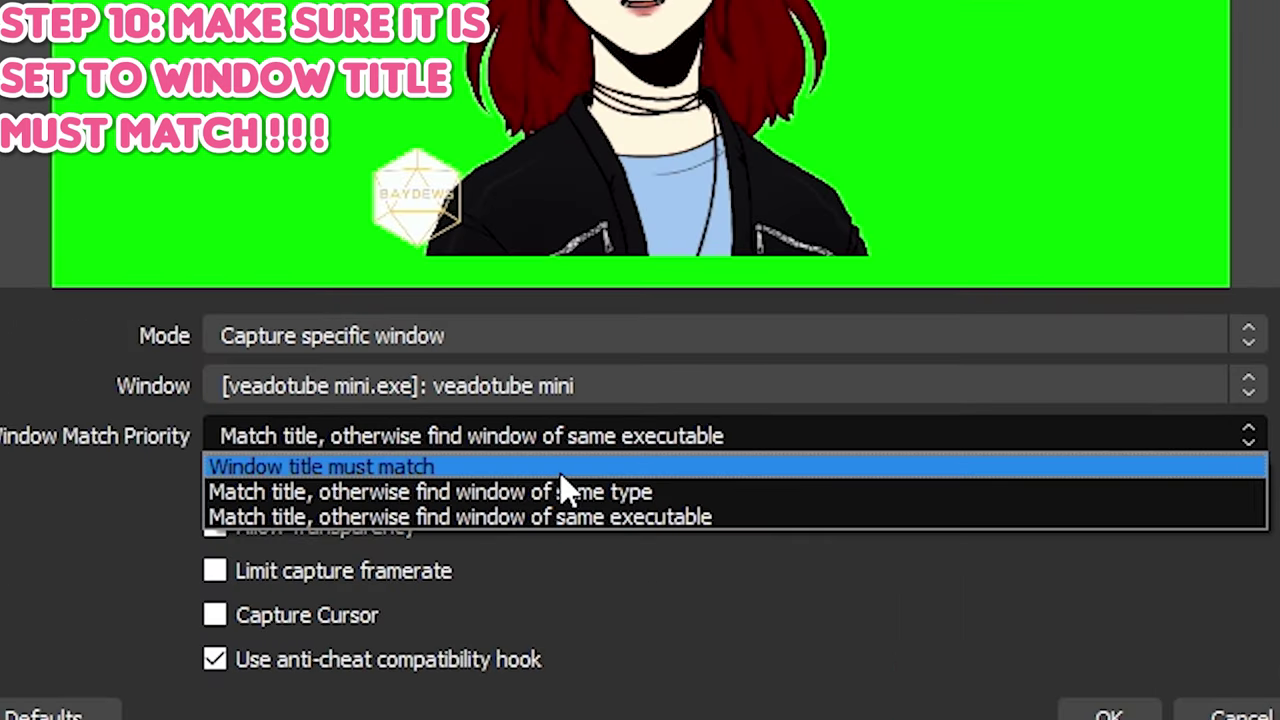
click(561, 475)
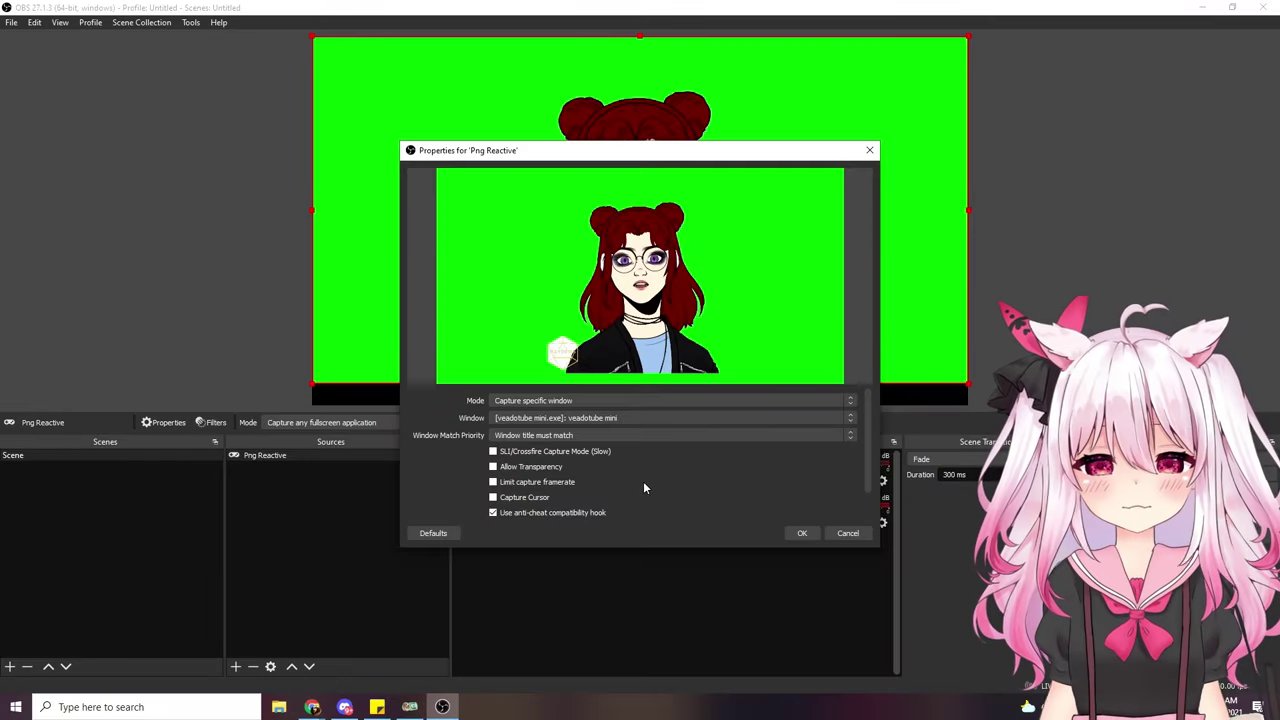
- Apply the capture settings and add a Chroma Key filter to the Png Reactive source
click(801, 533)
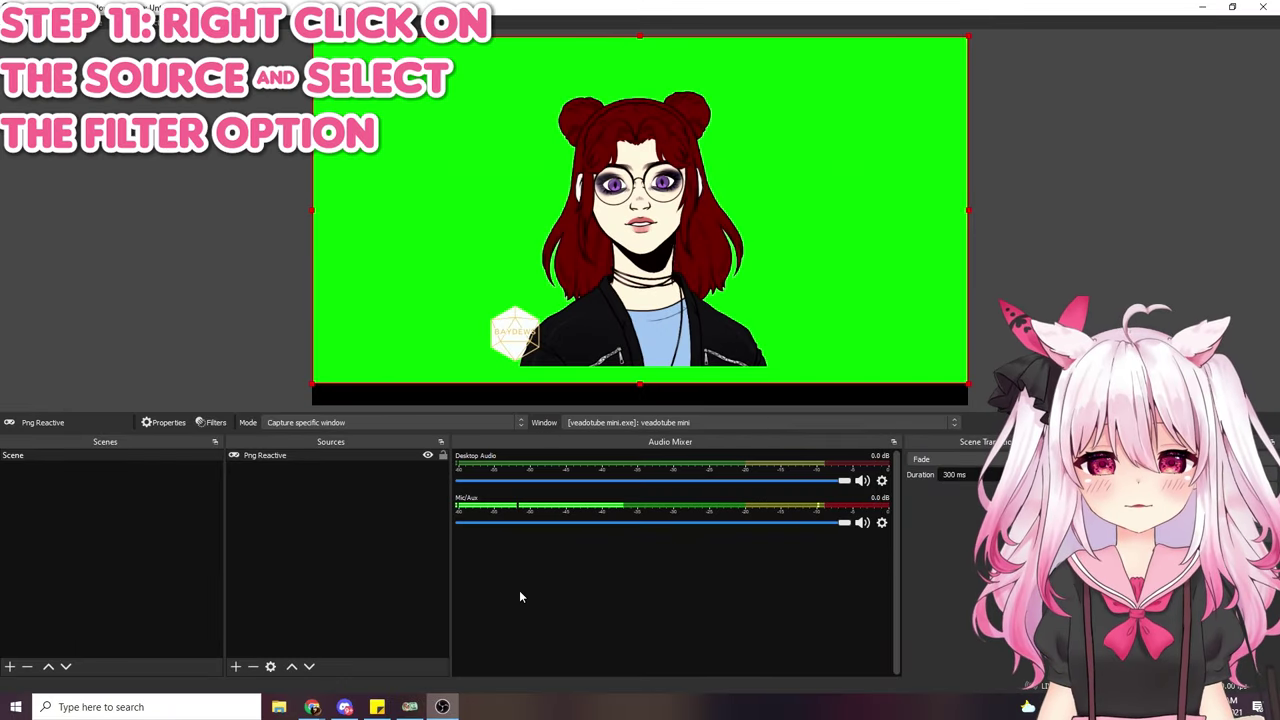
right_click(289, 459)
click(314, 437)
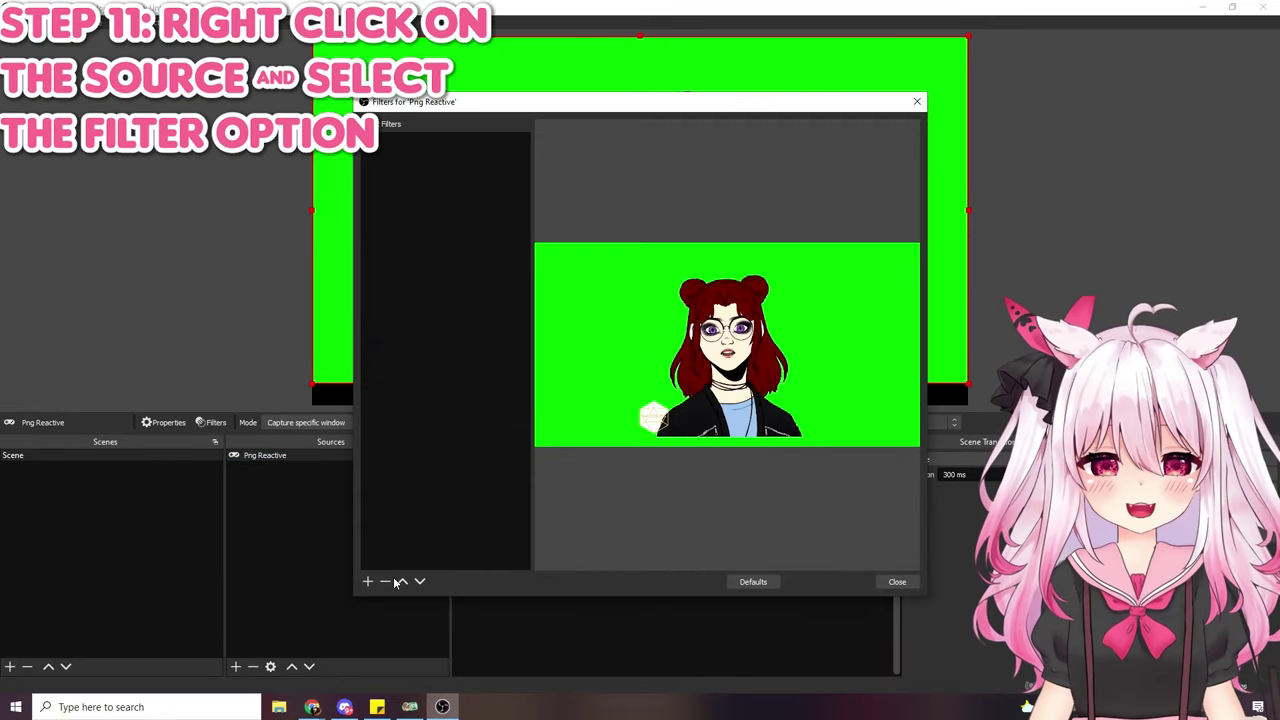
click(368, 581)
click(405, 443)
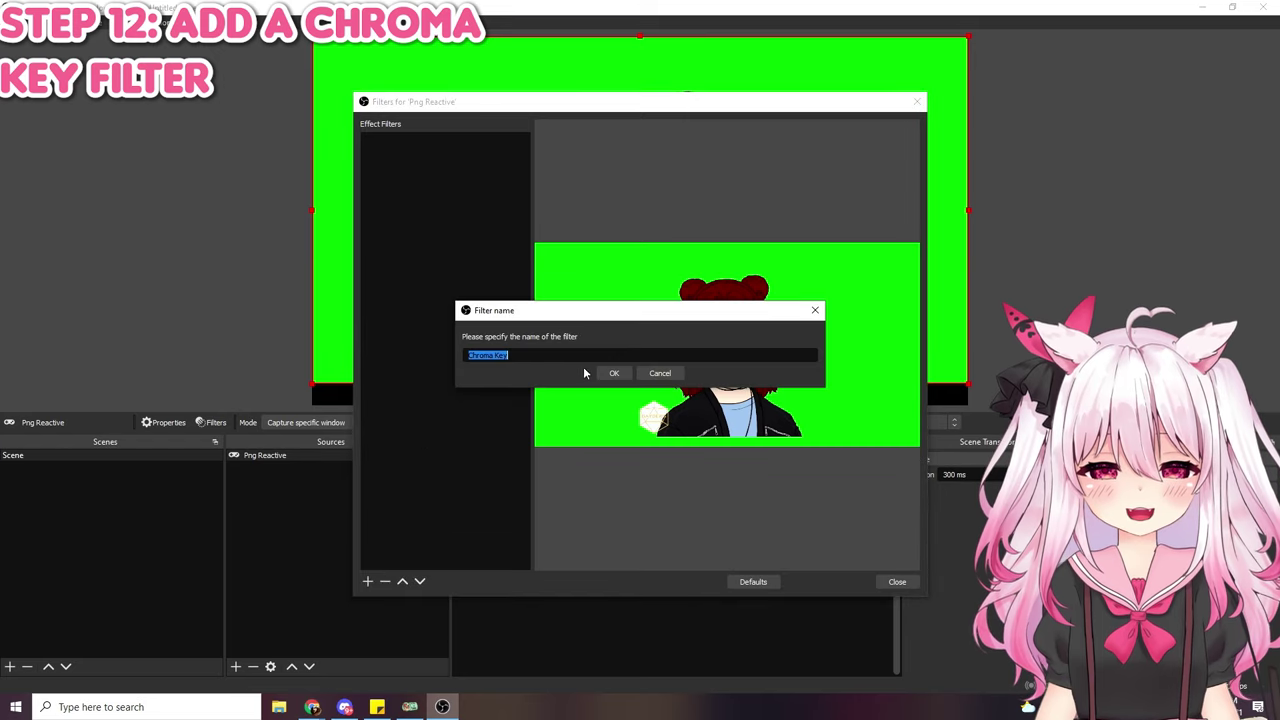
click(613, 374)
click(896, 582)
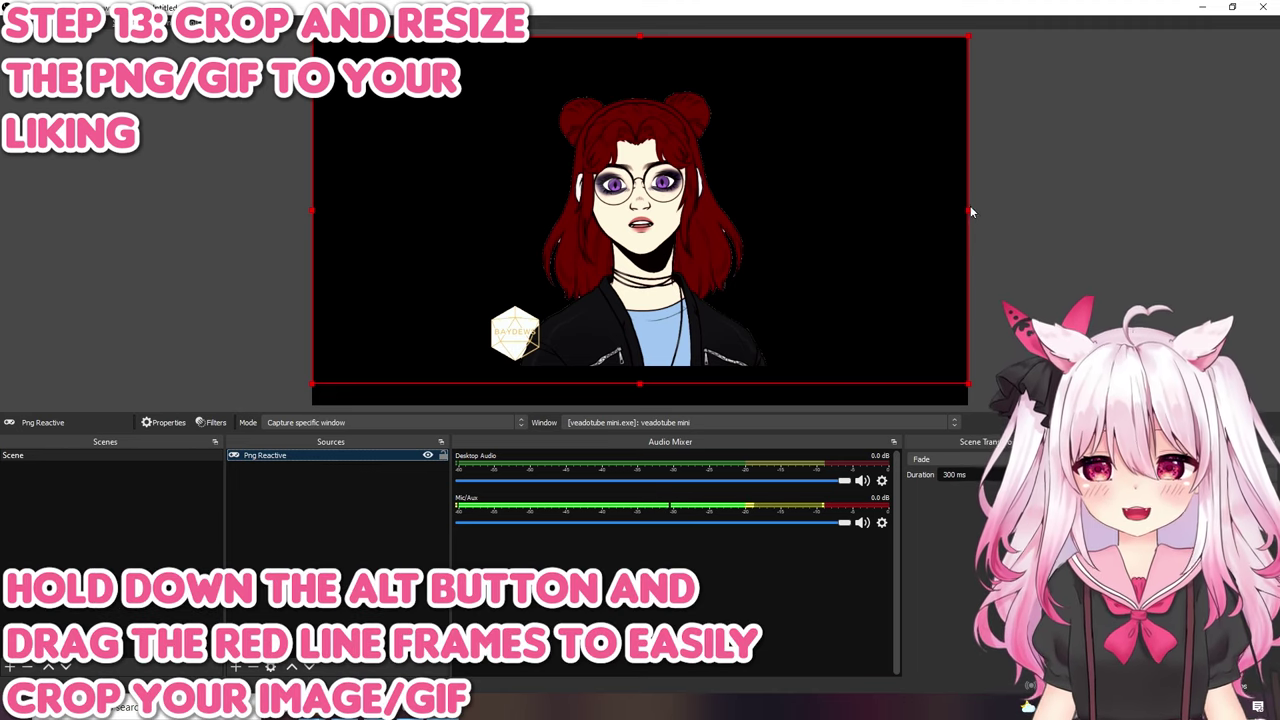
- Crop the capture's right, left, top and bottom edges tightly around the avatar
drag(968, 210, 782, 210)
drag(313, 210, 470, 210)
drag(626, 37, 626, 79)
drag(627, 384, 627, 366)
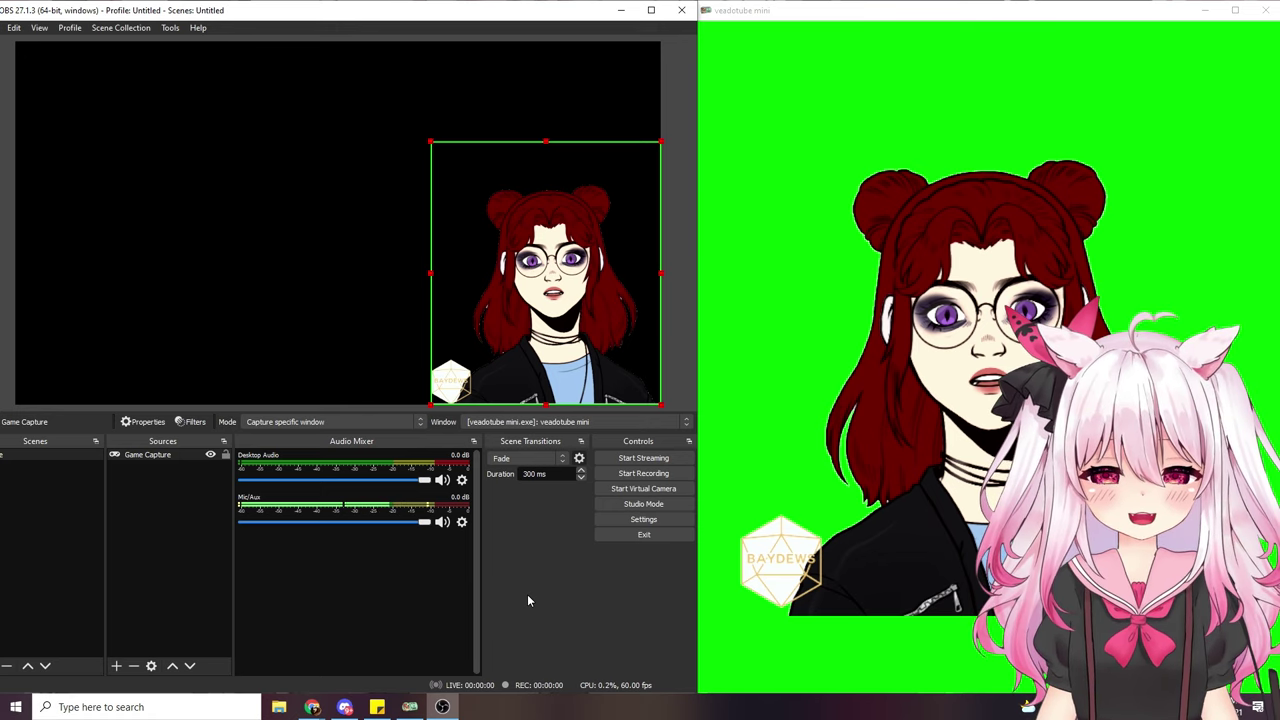
click(840, 380)
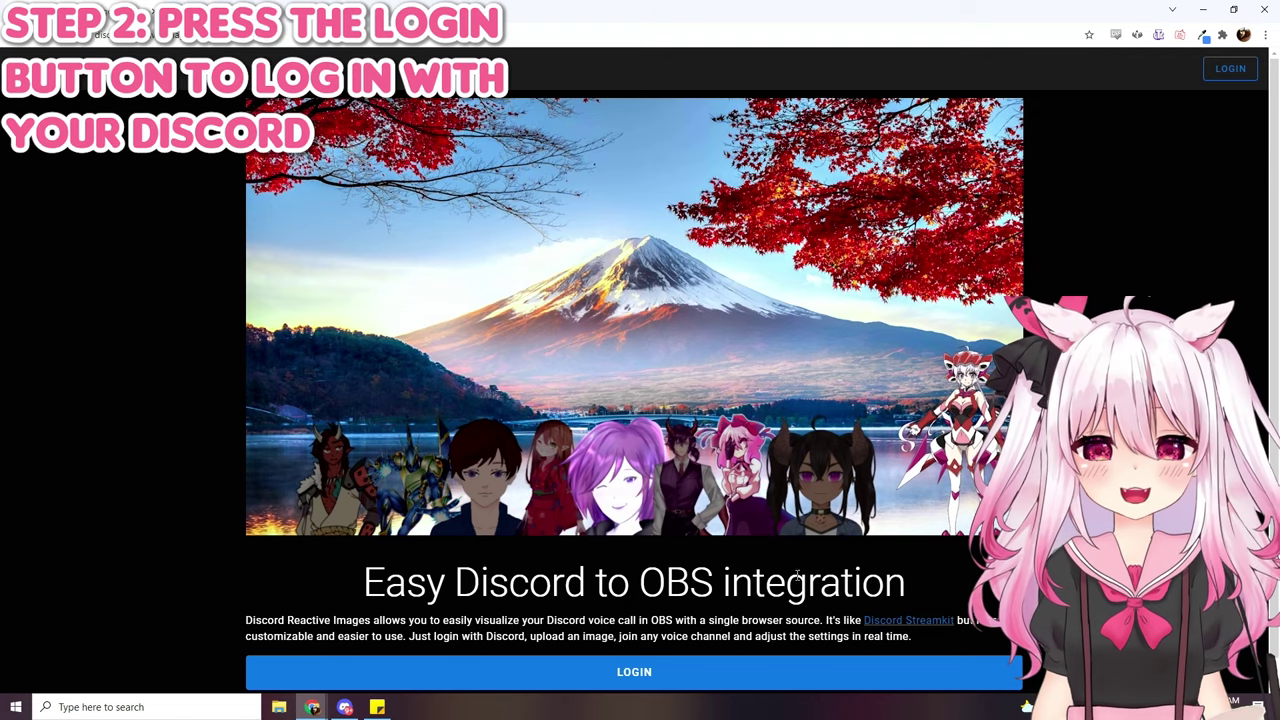
- Log in to Discord Reactive Images with the Discord account and authorize the app
scroll(620, 665, down, 1)
click(613, 652)
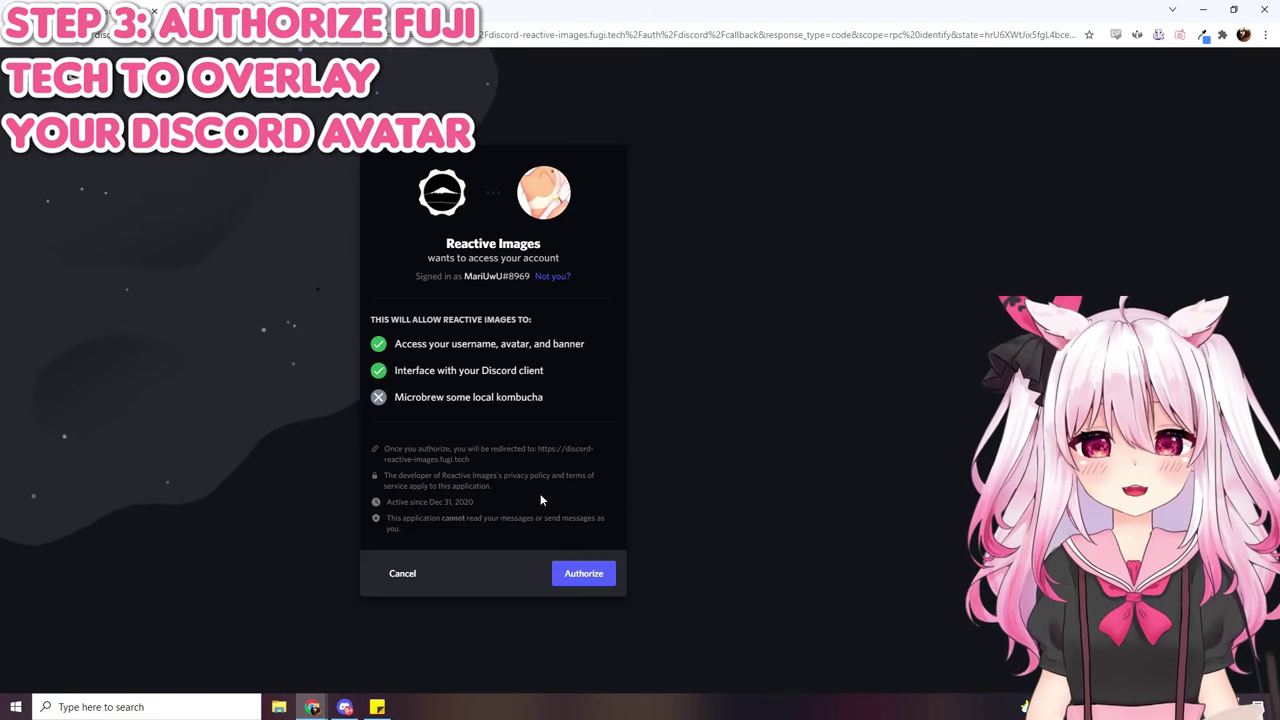
click(583, 573)
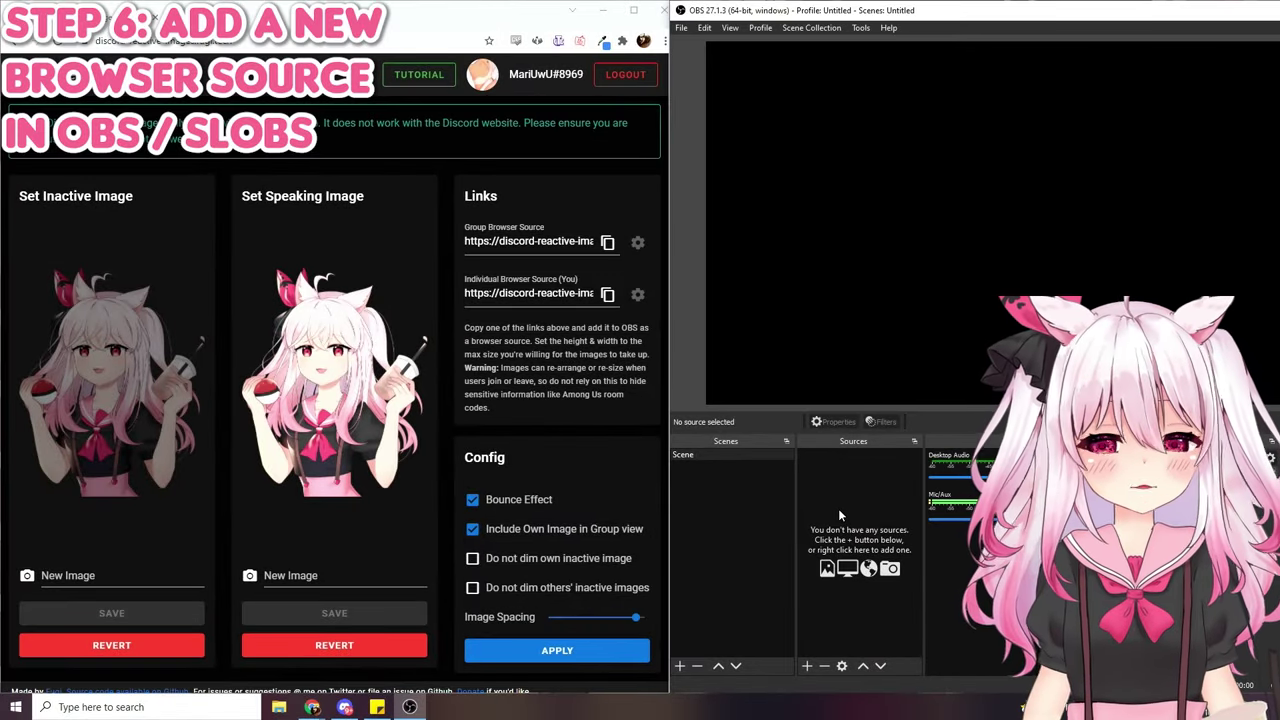
click(807, 666)
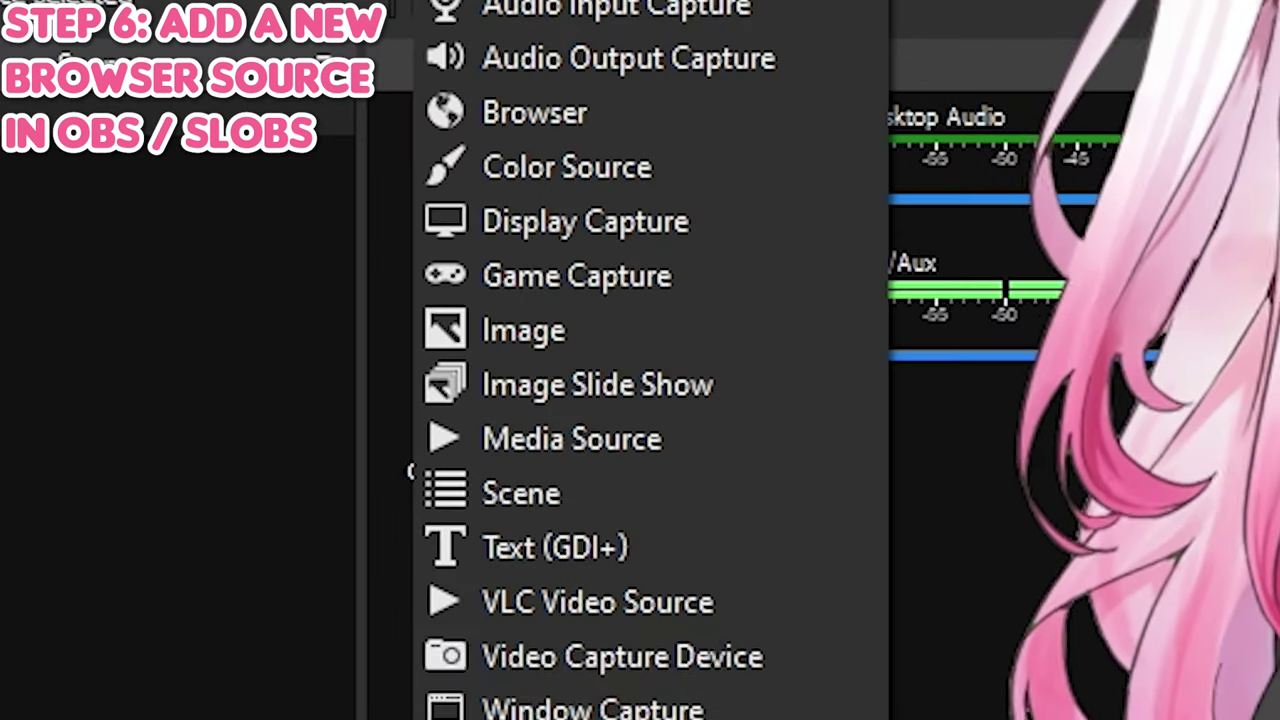
- Add a Browser source using the Individual Browser Source link as URL, setting width to 1920
click(848, 456)
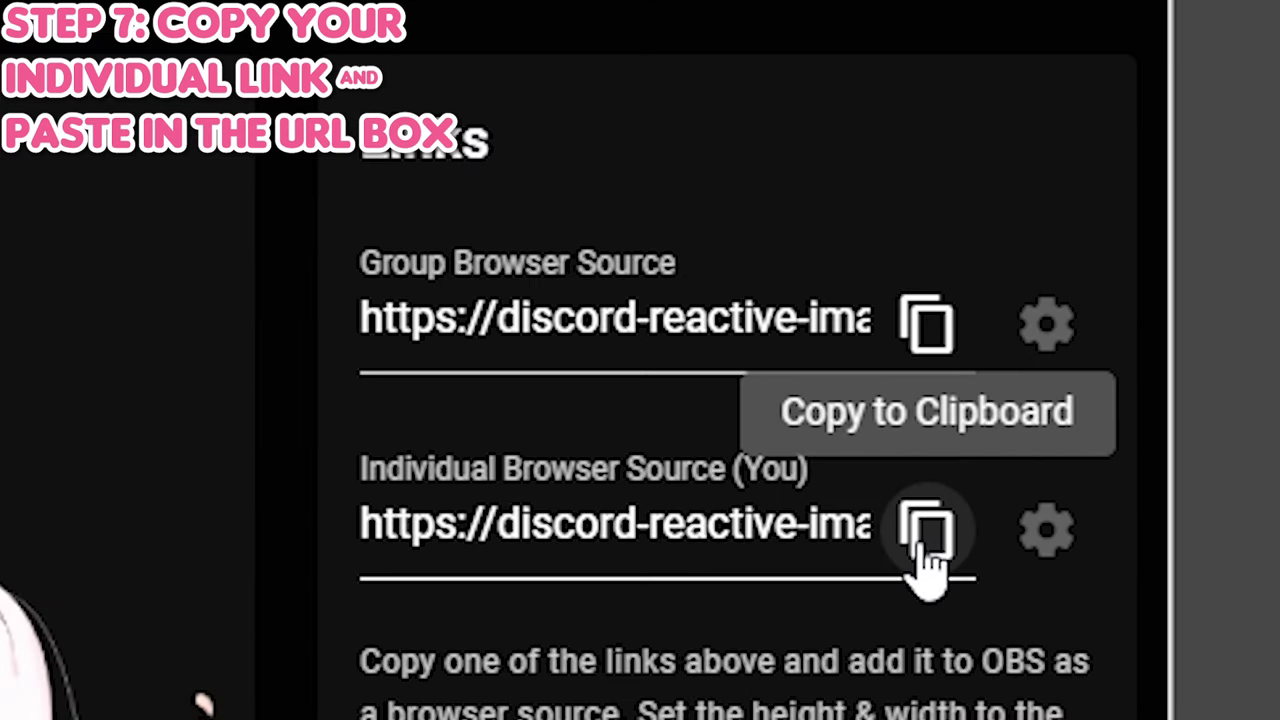
click(607, 296)
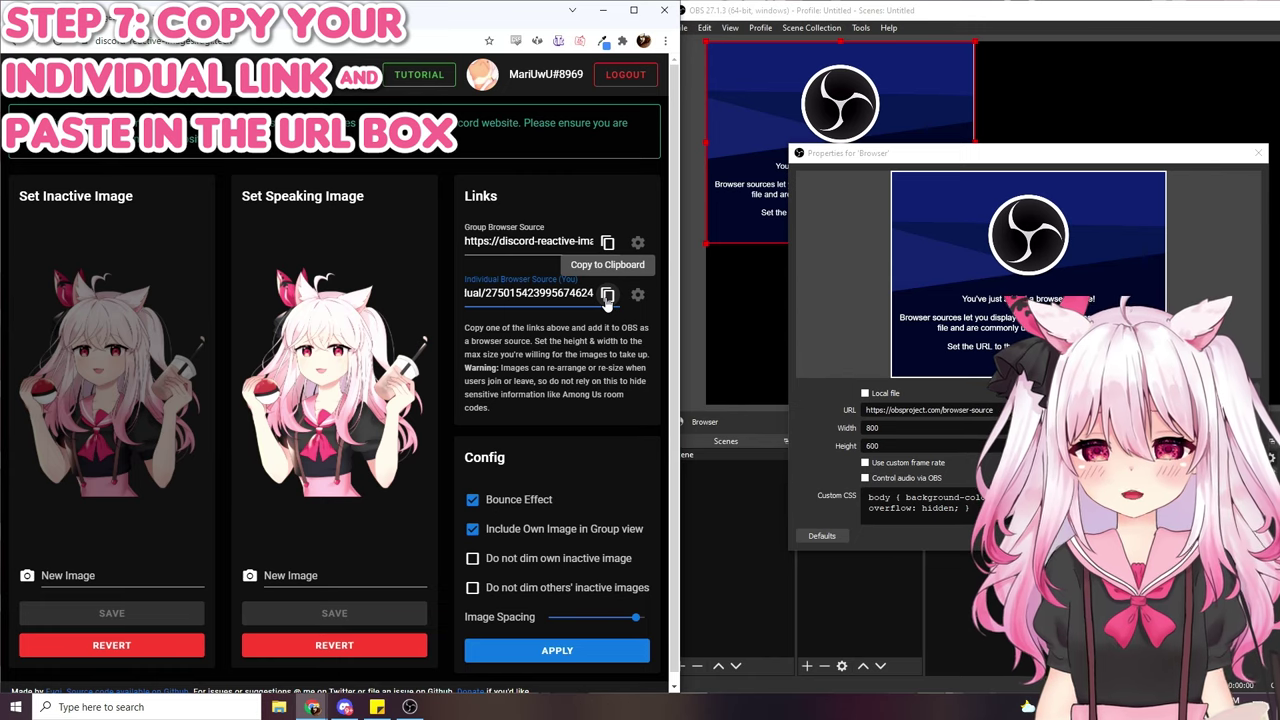
click(824, 409)
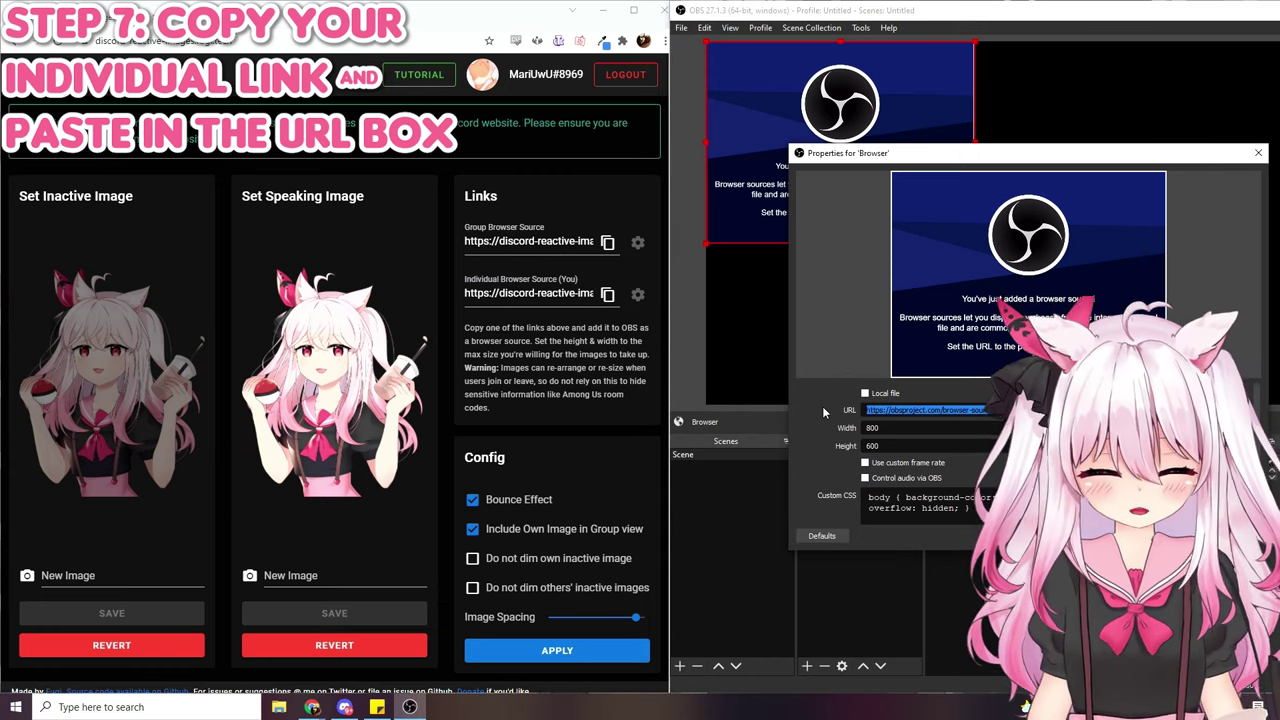
key(ctrl+v)
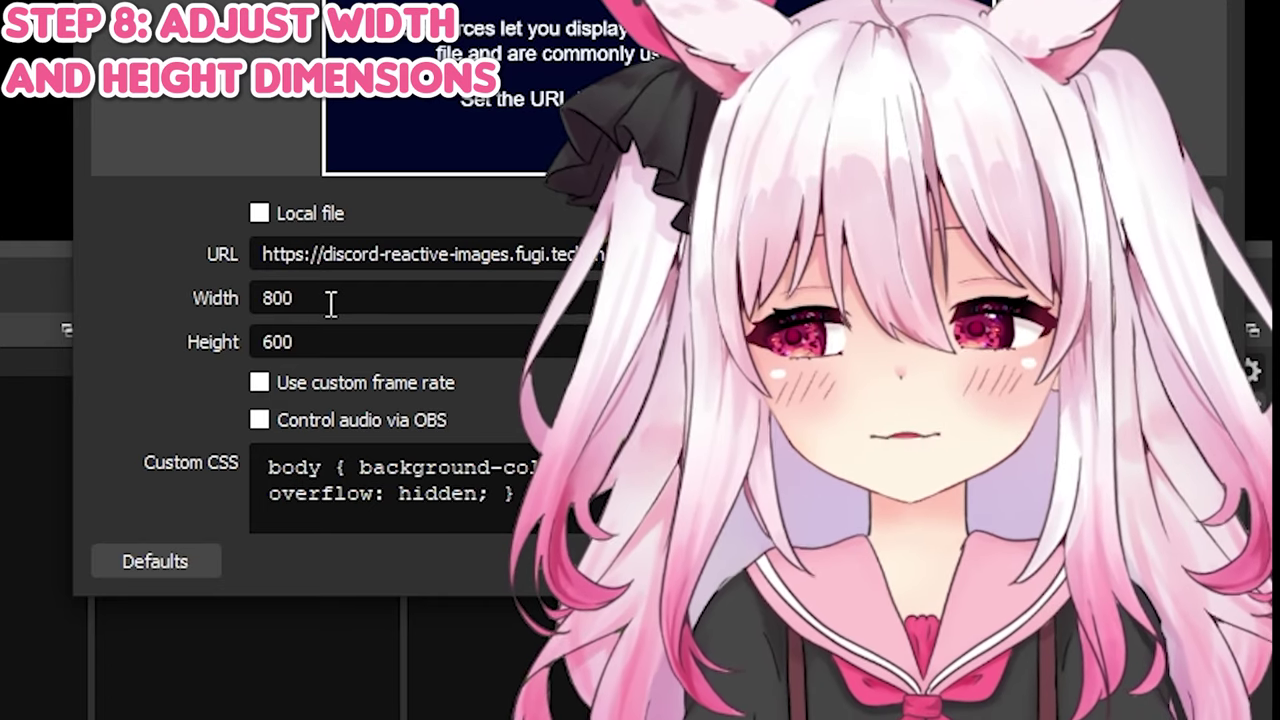
drag(892, 428, 847, 430)
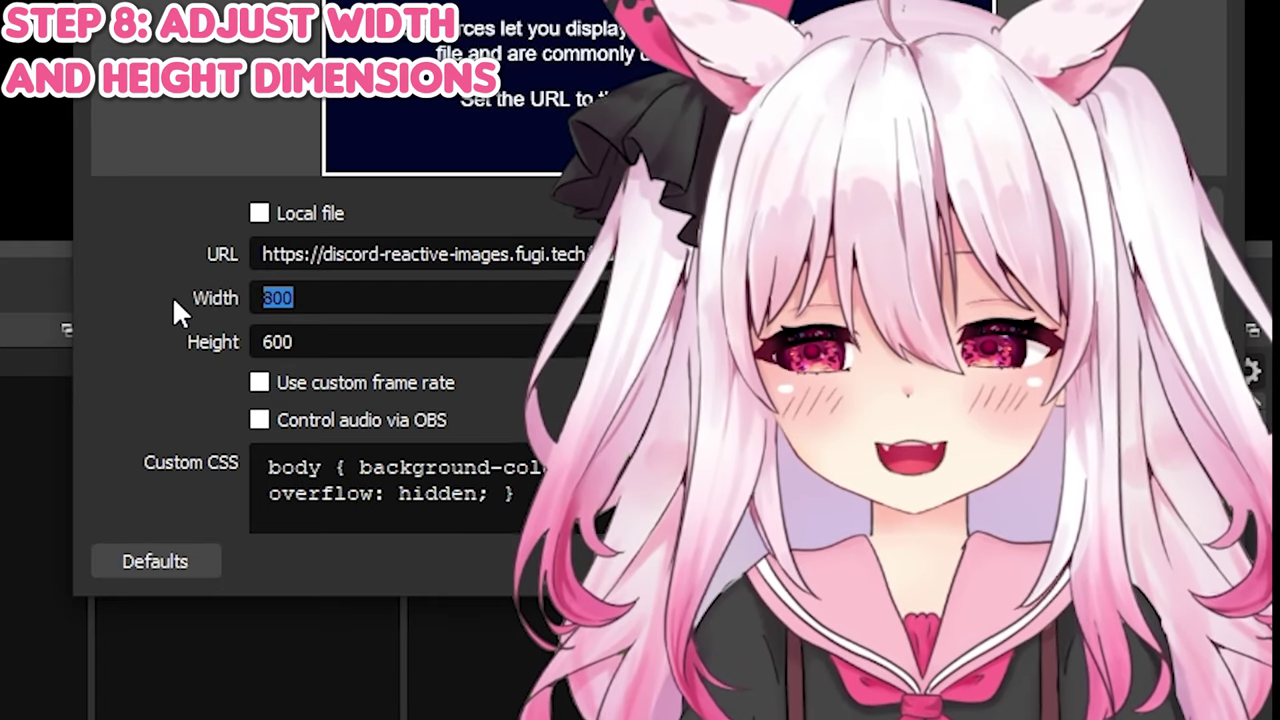
text(1)
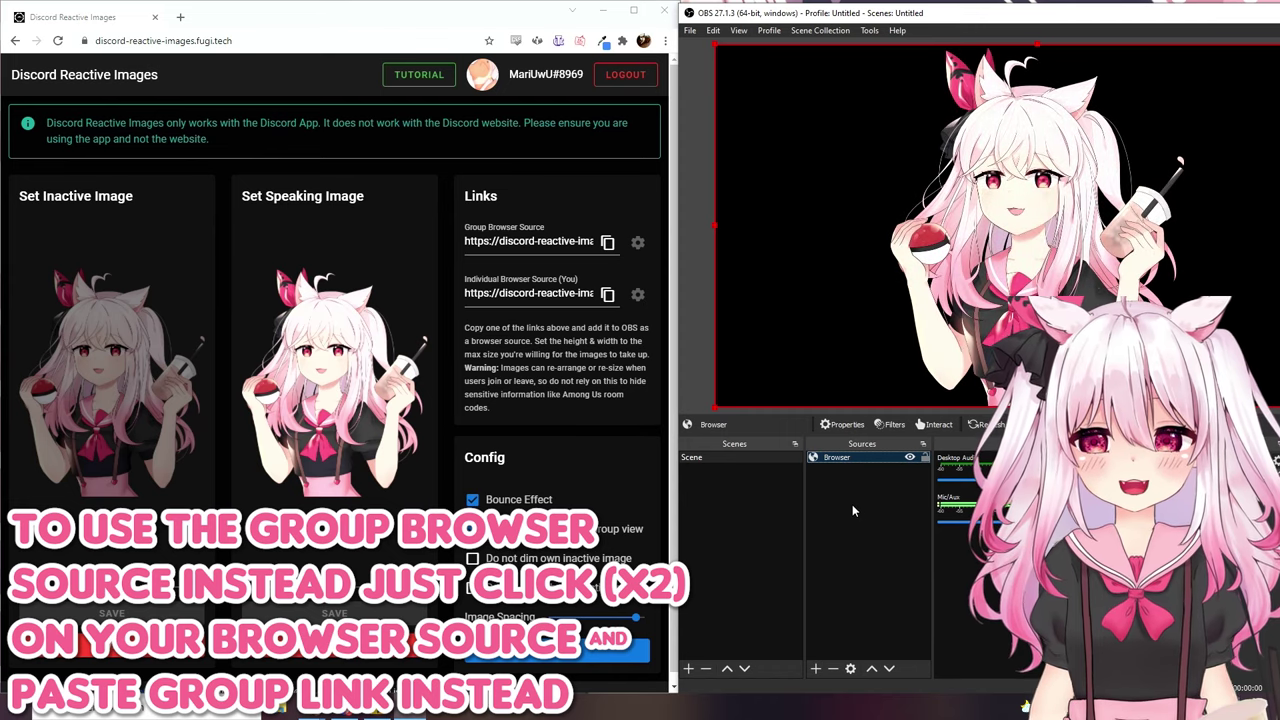
- Replace the Browser source's URL with the Group Browser Source link and apply it
double_click(836, 458)
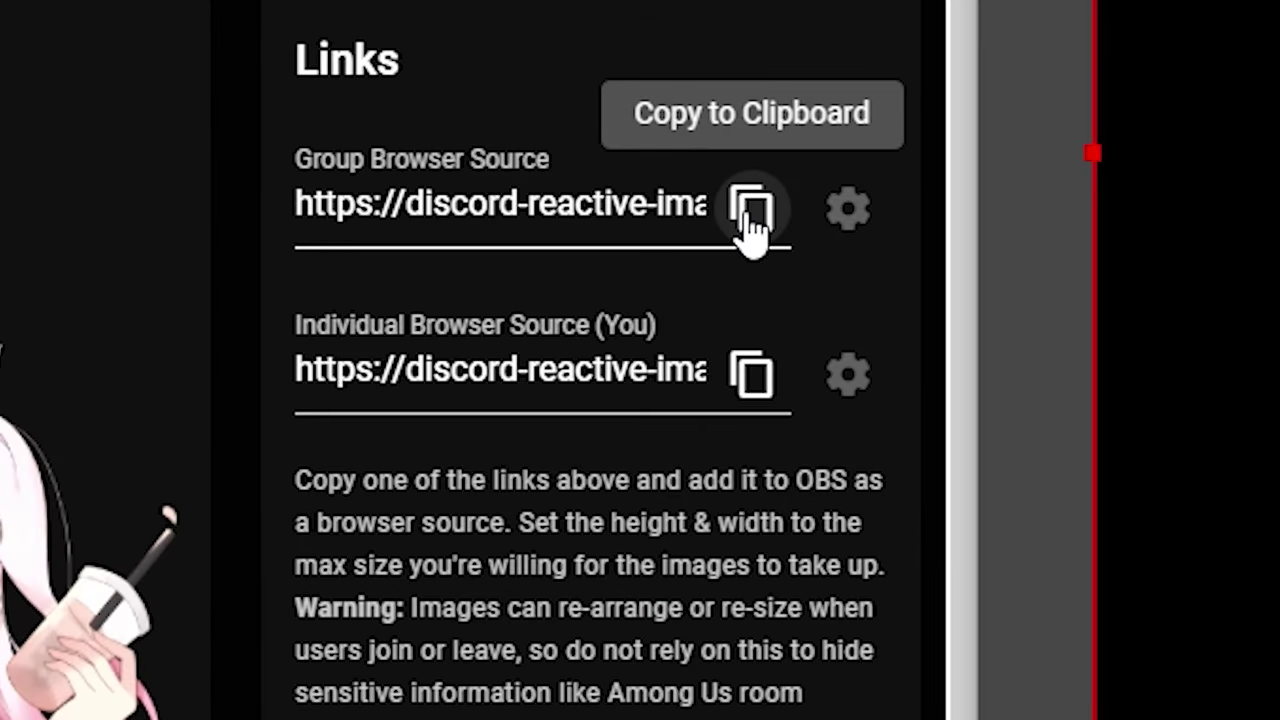
click(606, 243)
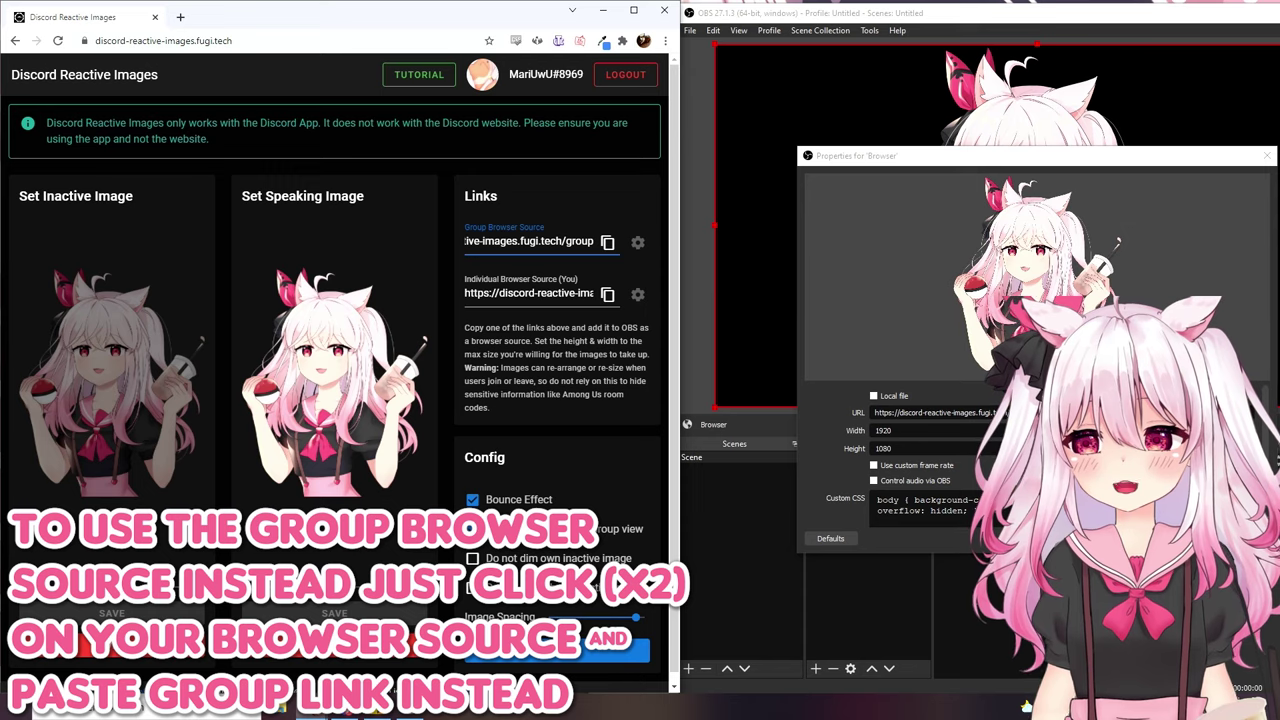
click(830, 419)
key(ctrl+a)
key(ctrl+v)
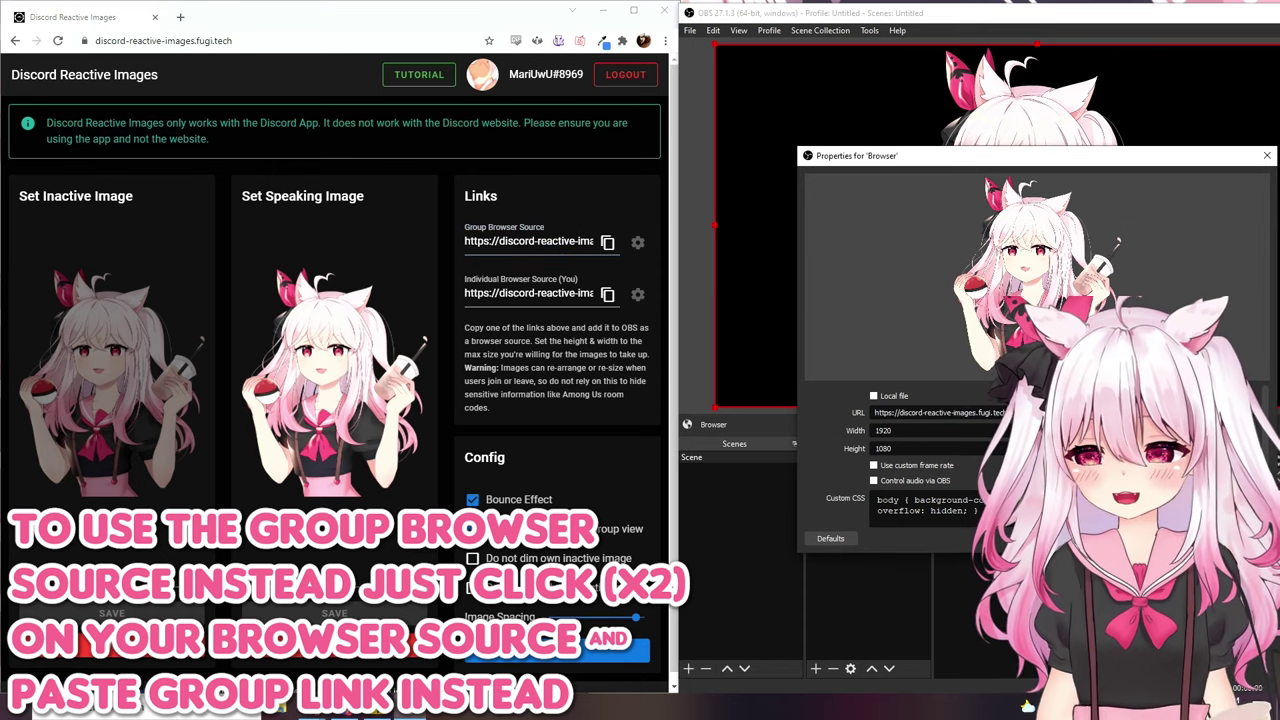
key(Return)
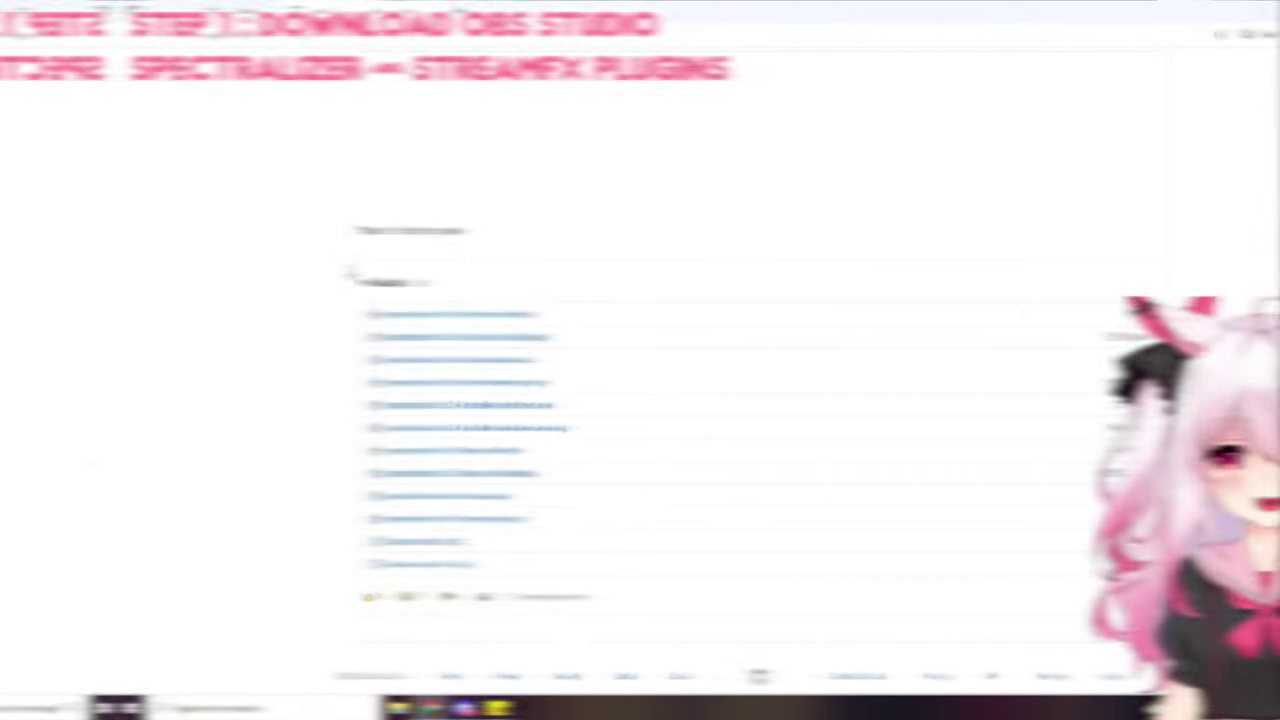
- Download the Spectralizer and StreamFX Windows installers and run the Spectralizer installer
click(384, 414)
click(434, 457)
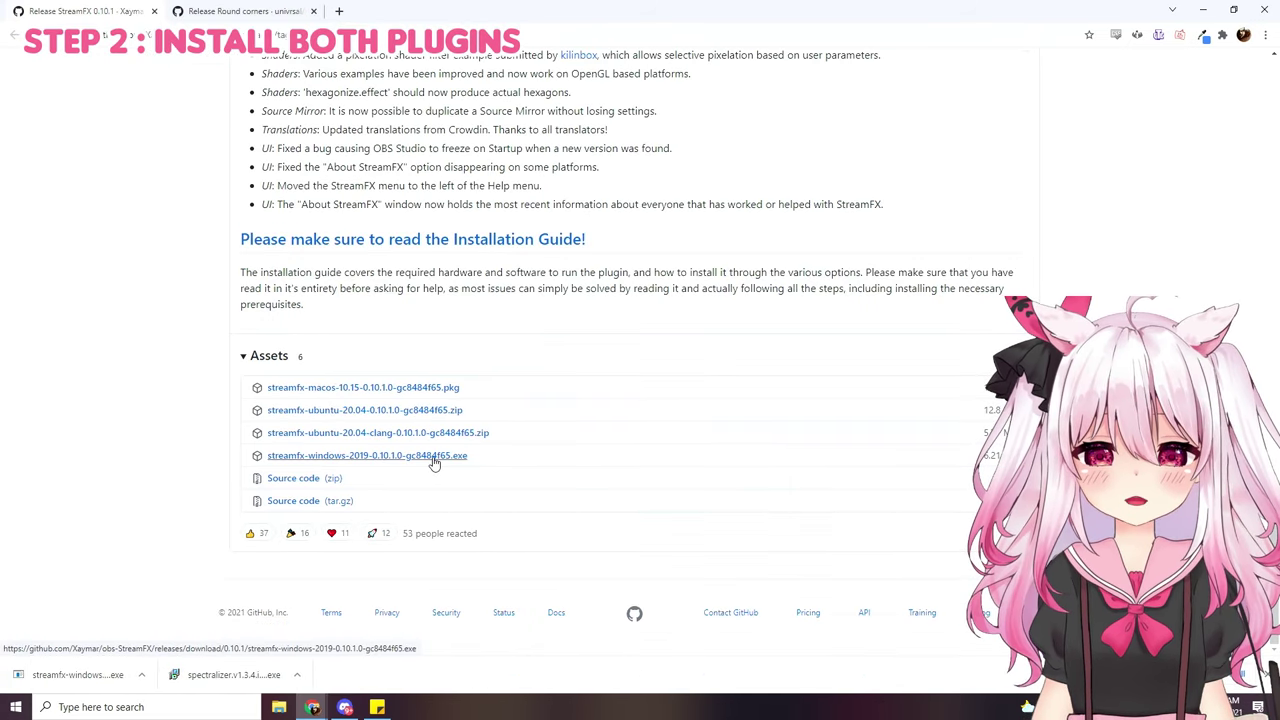
click(240, 675)
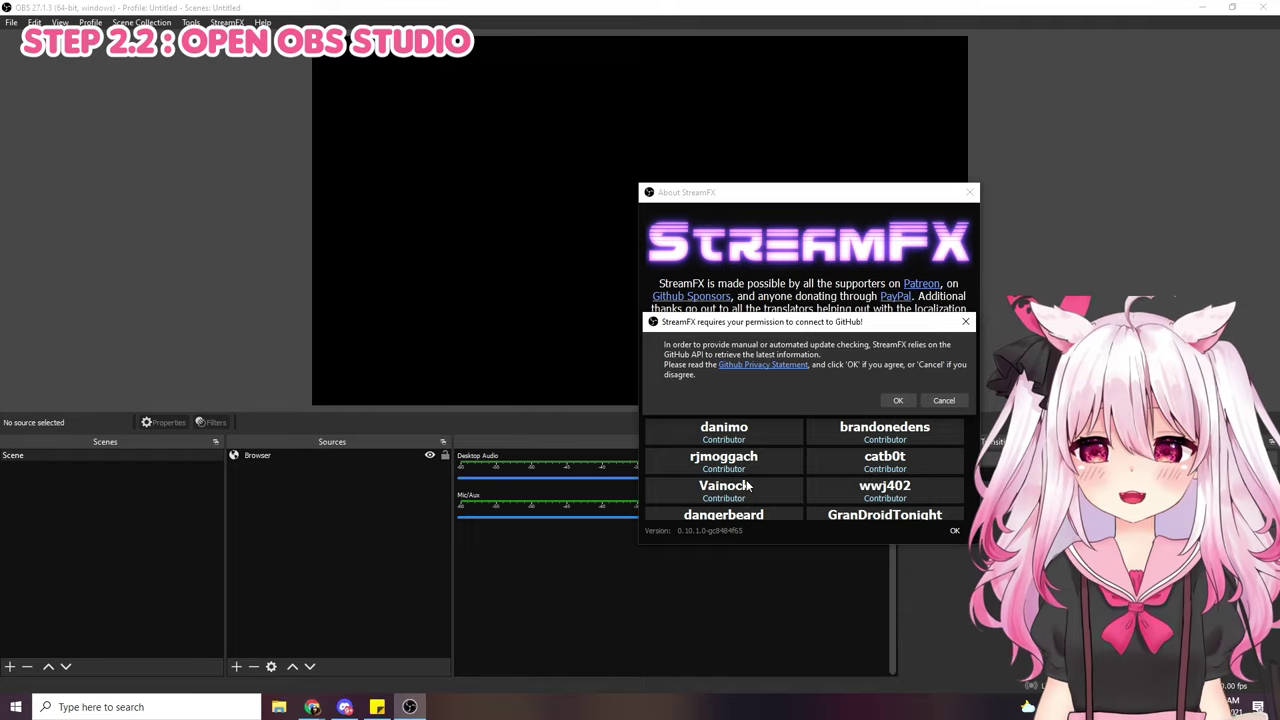
- Allow StreamFX to connect to GitHub and view the About StreamFX window
drag(811, 327, 473, 230)
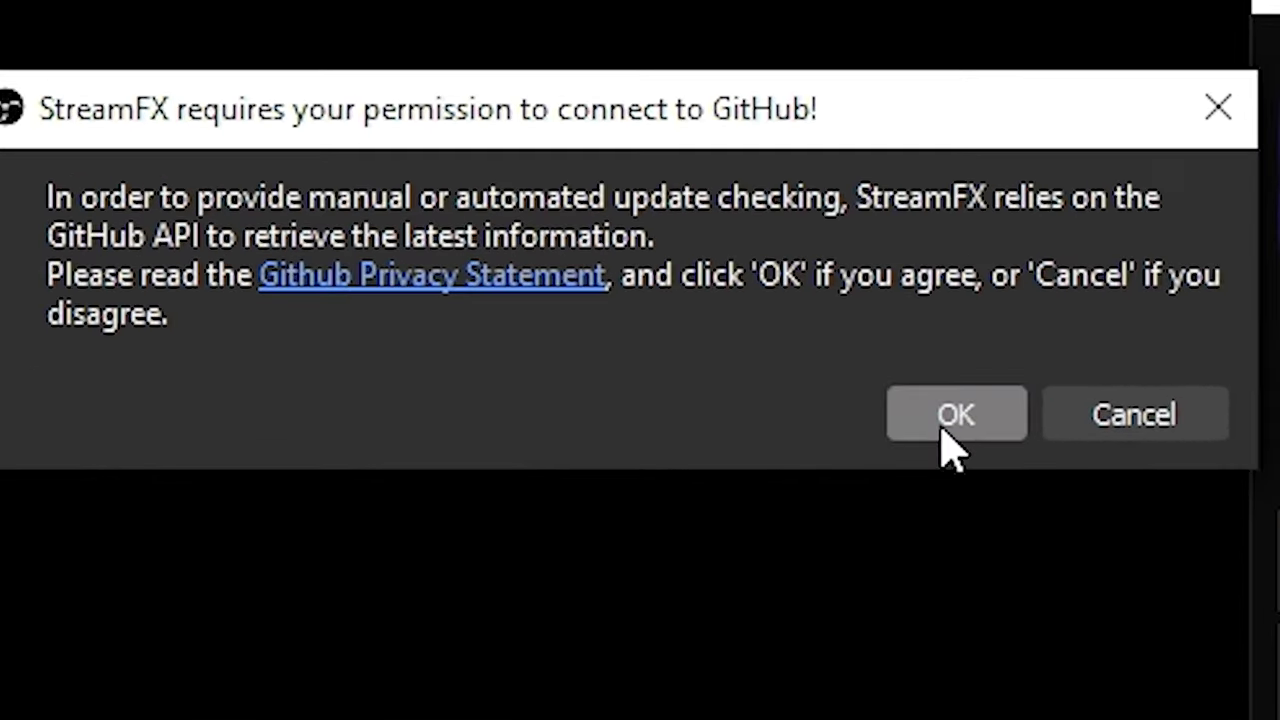
click(608, 316)
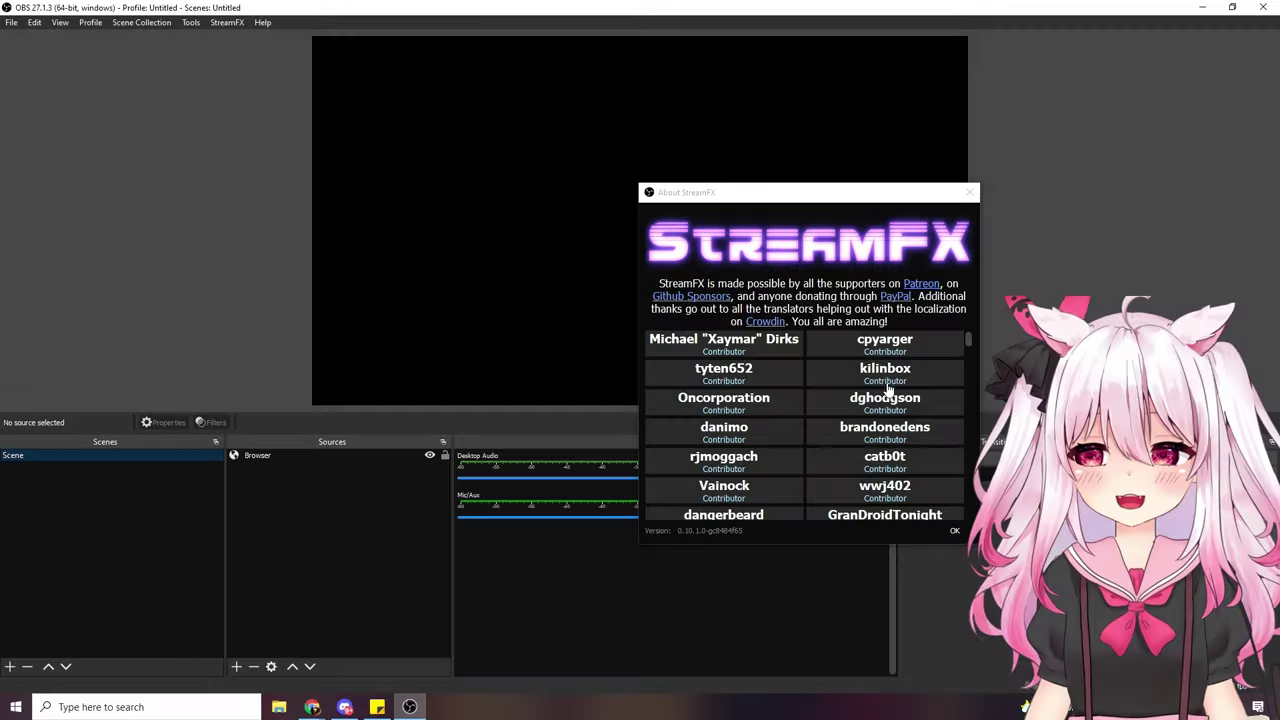
scroll(886, 400, down, 2)
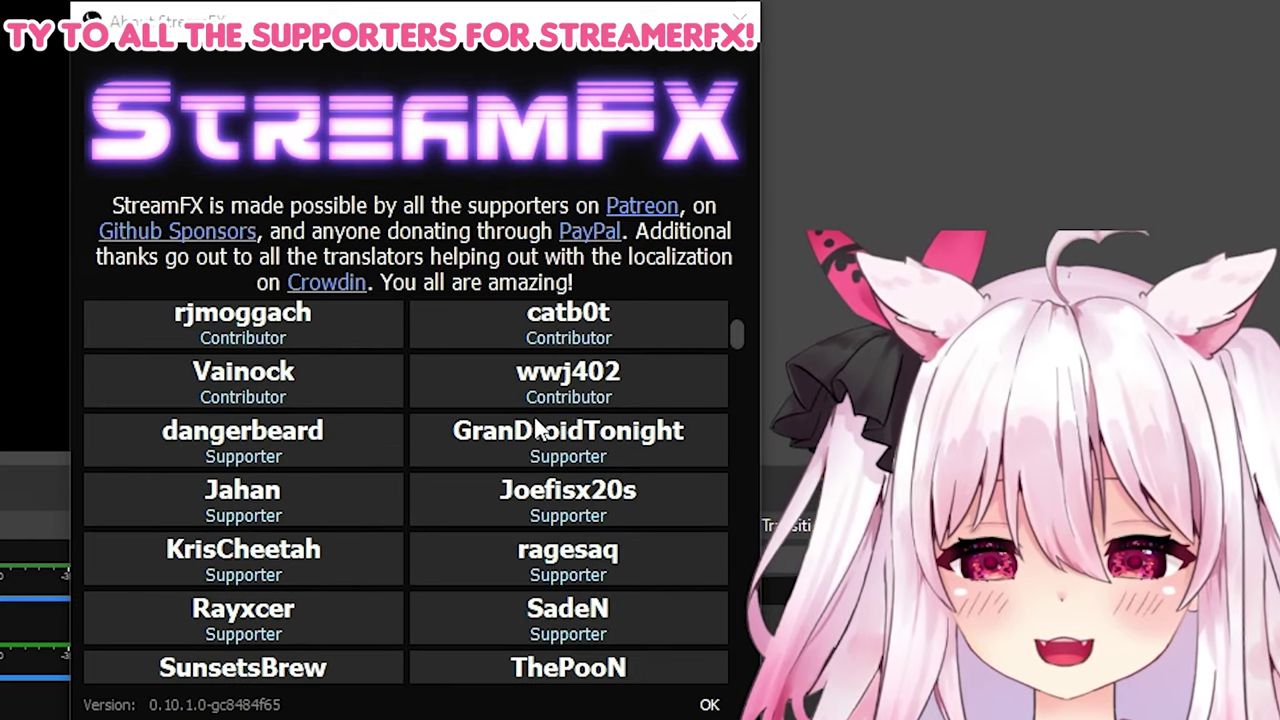
scroll(537, 428, up, 2)
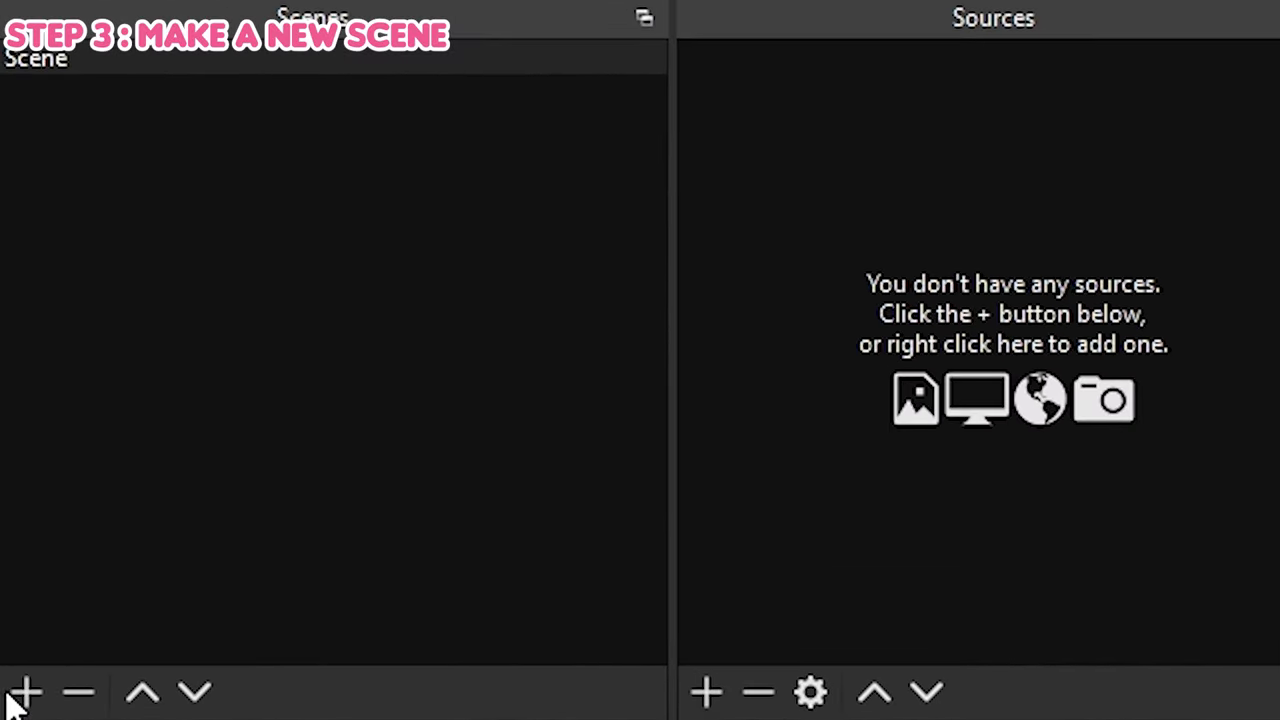
- Create a new scene named 'Reactive PNG'
click(12, 696)
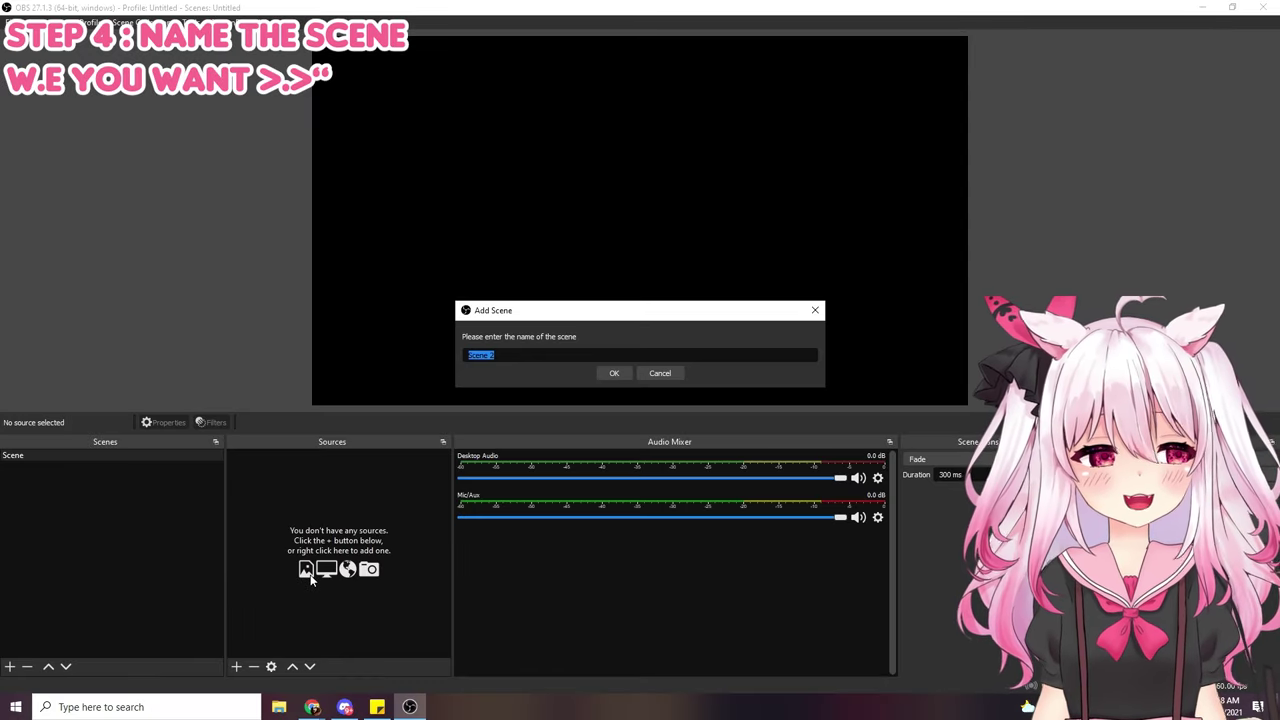
text(Reactive PNG)
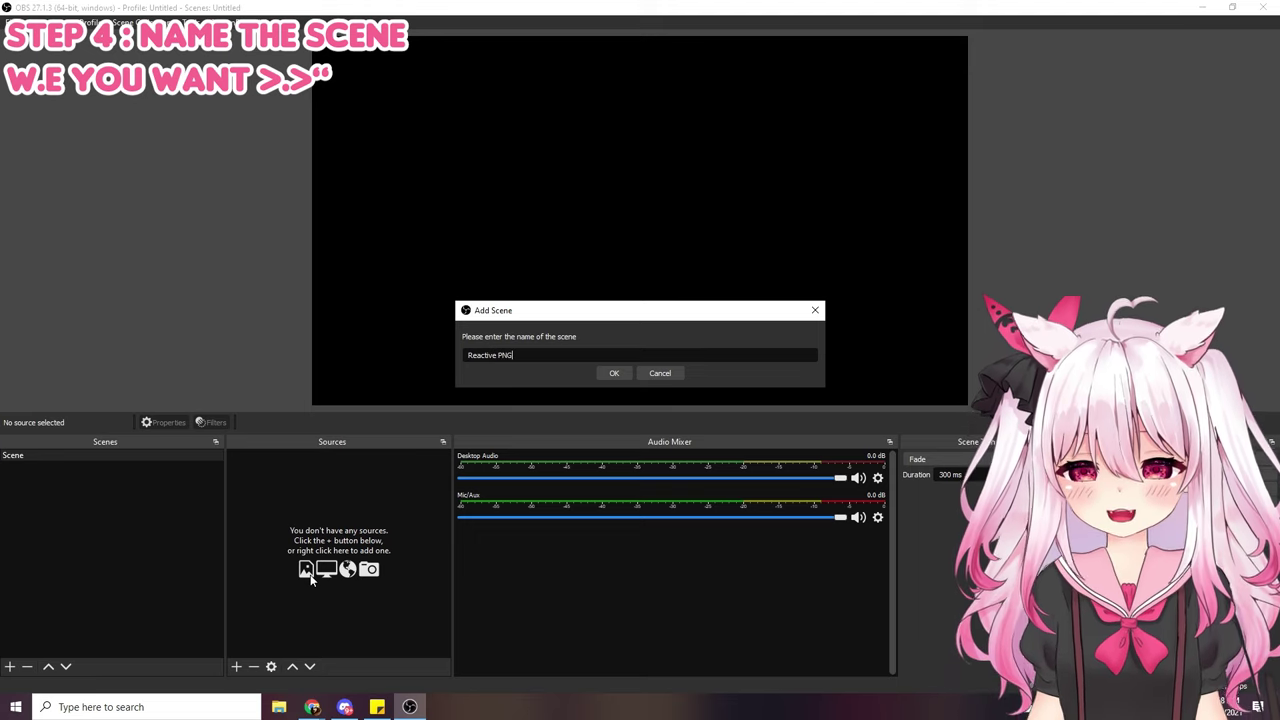
click(612, 374)
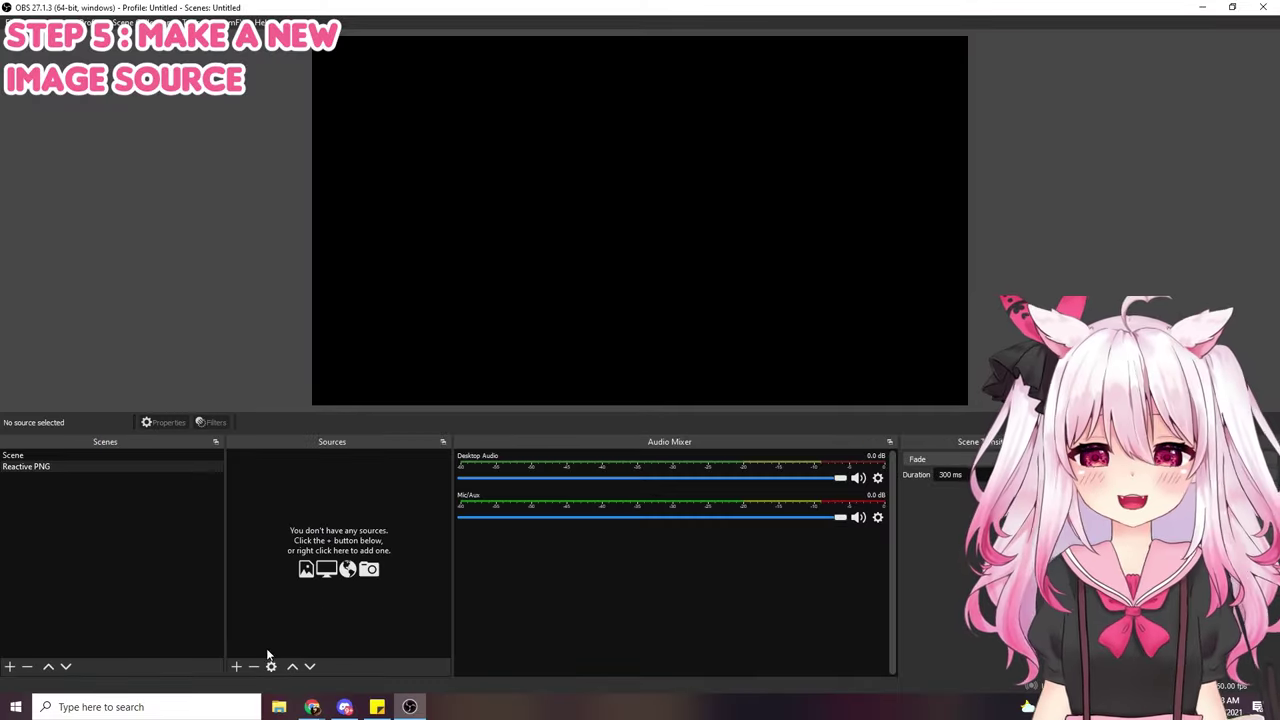
- Add an Image source named 'Closing' showing the closed-mouth sprite spriteClosed
click(238, 666)
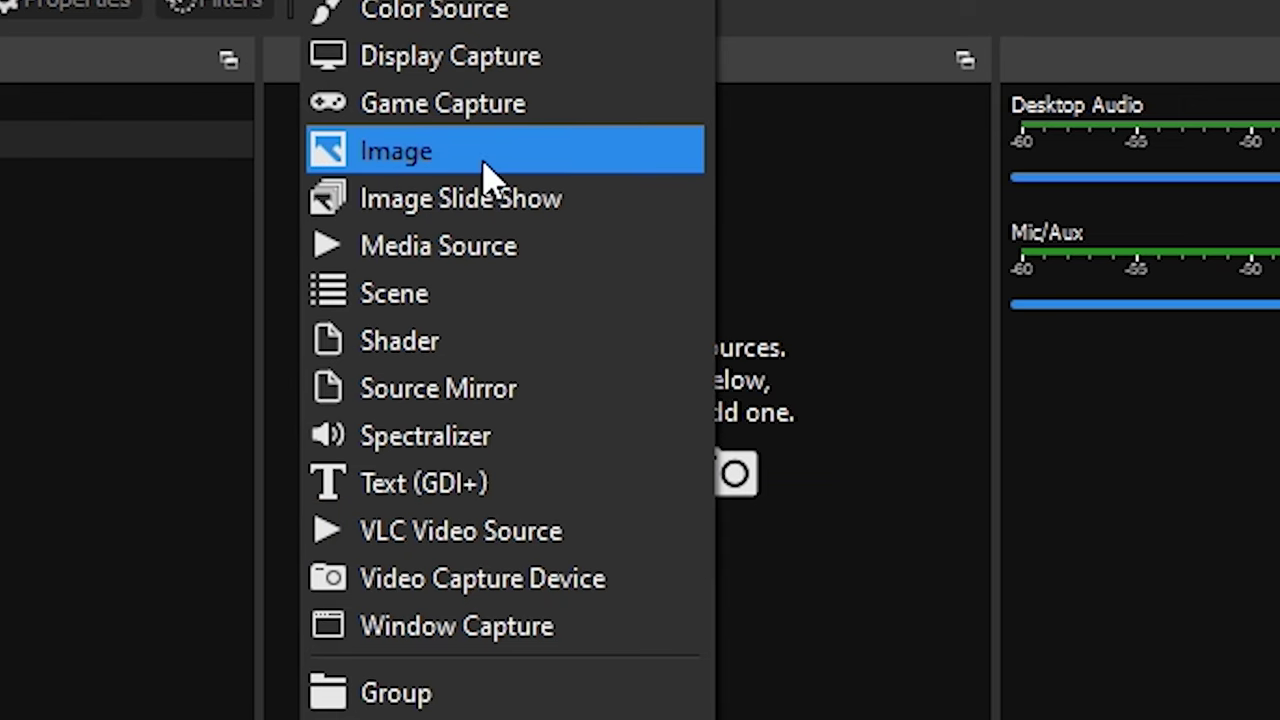
click(297, 471)
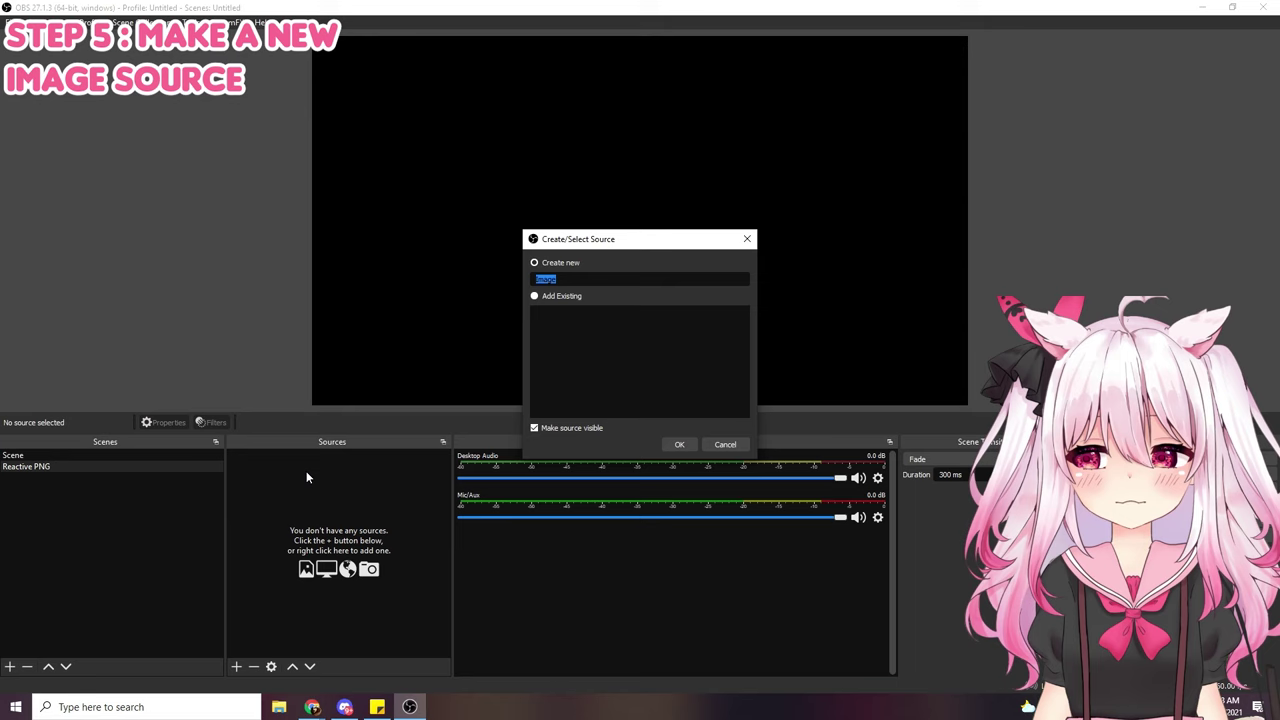
text(Closing)
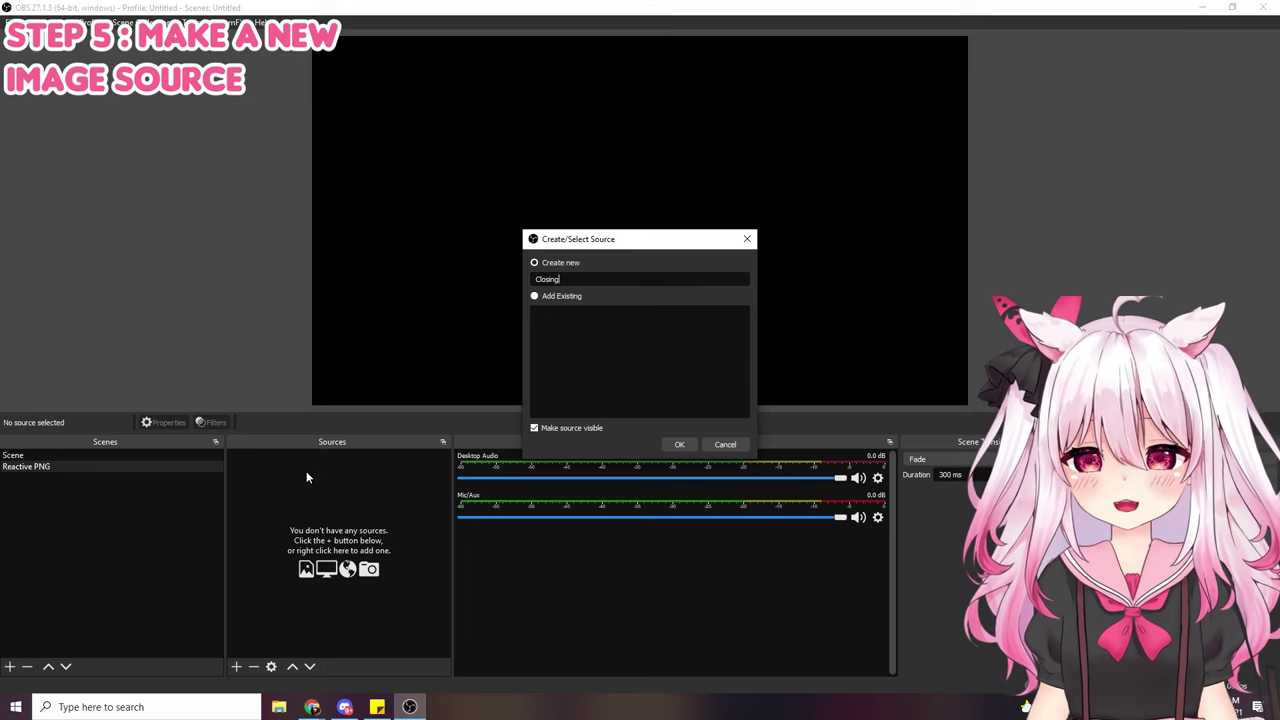
click(679, 444)
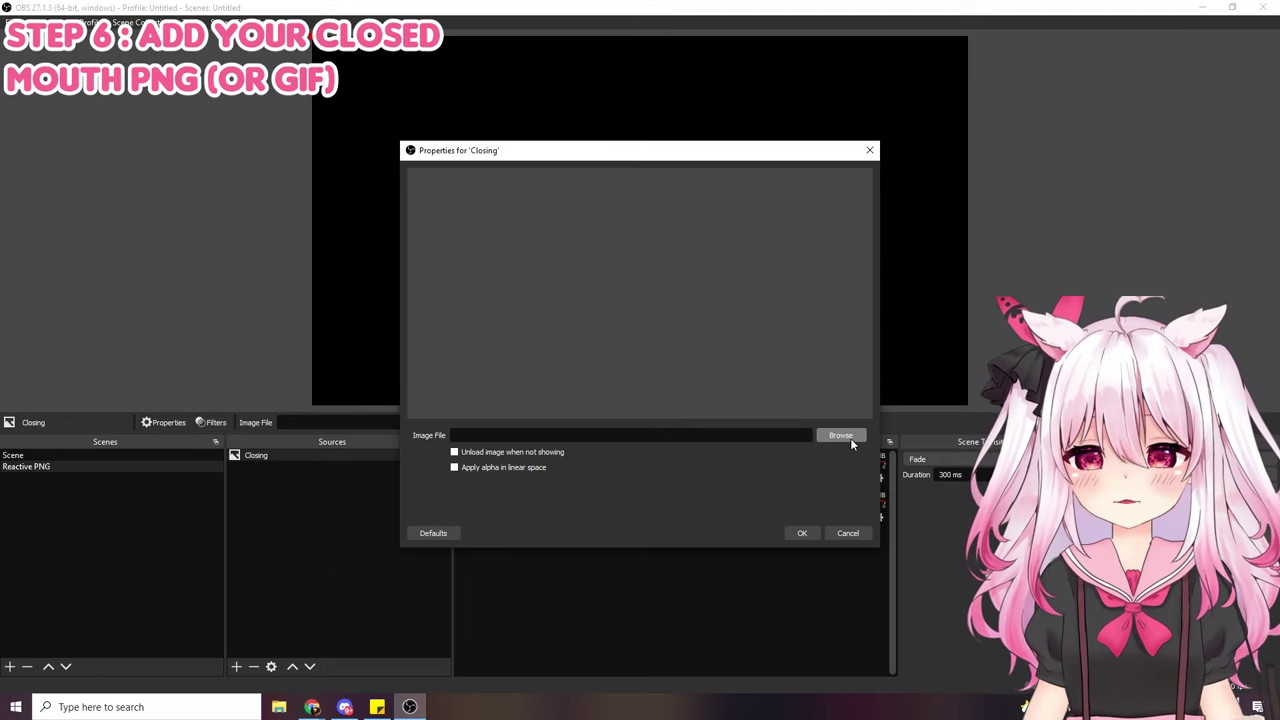
click(840, 436)
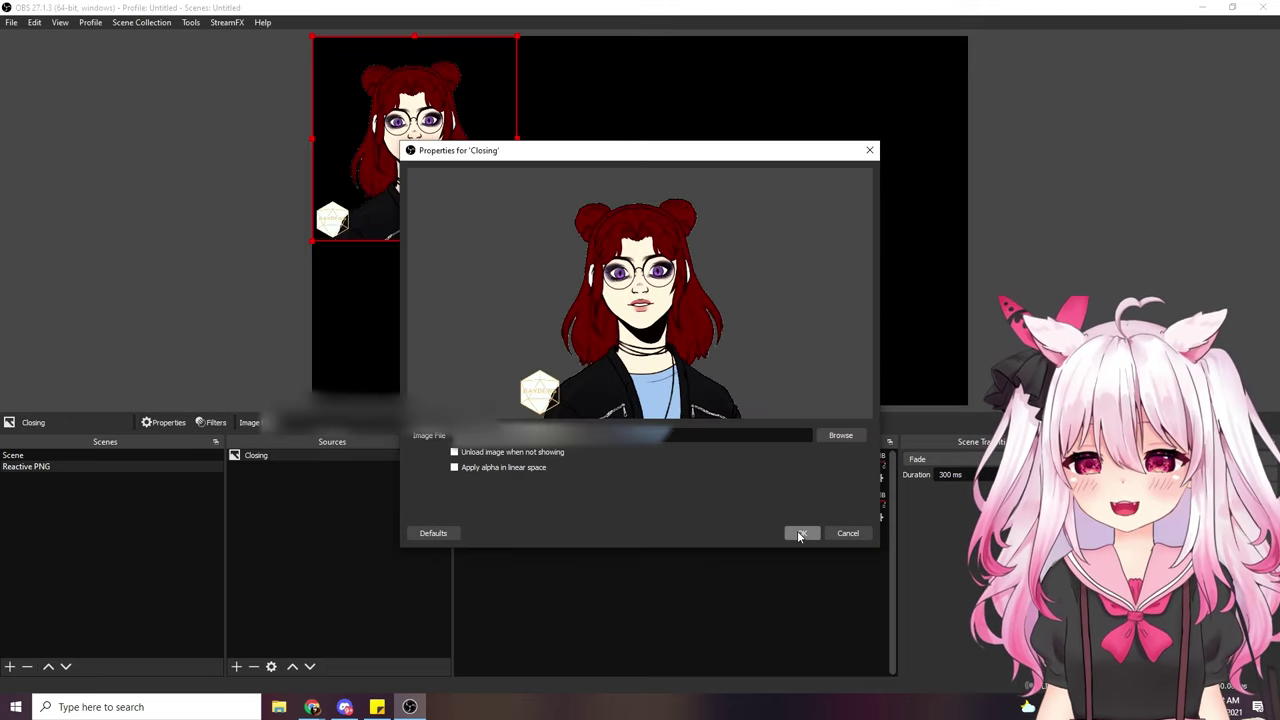
click(800, 533)
- Add a second Image source, 'Open', loaded with the spriteOpen image
click(237, 666)
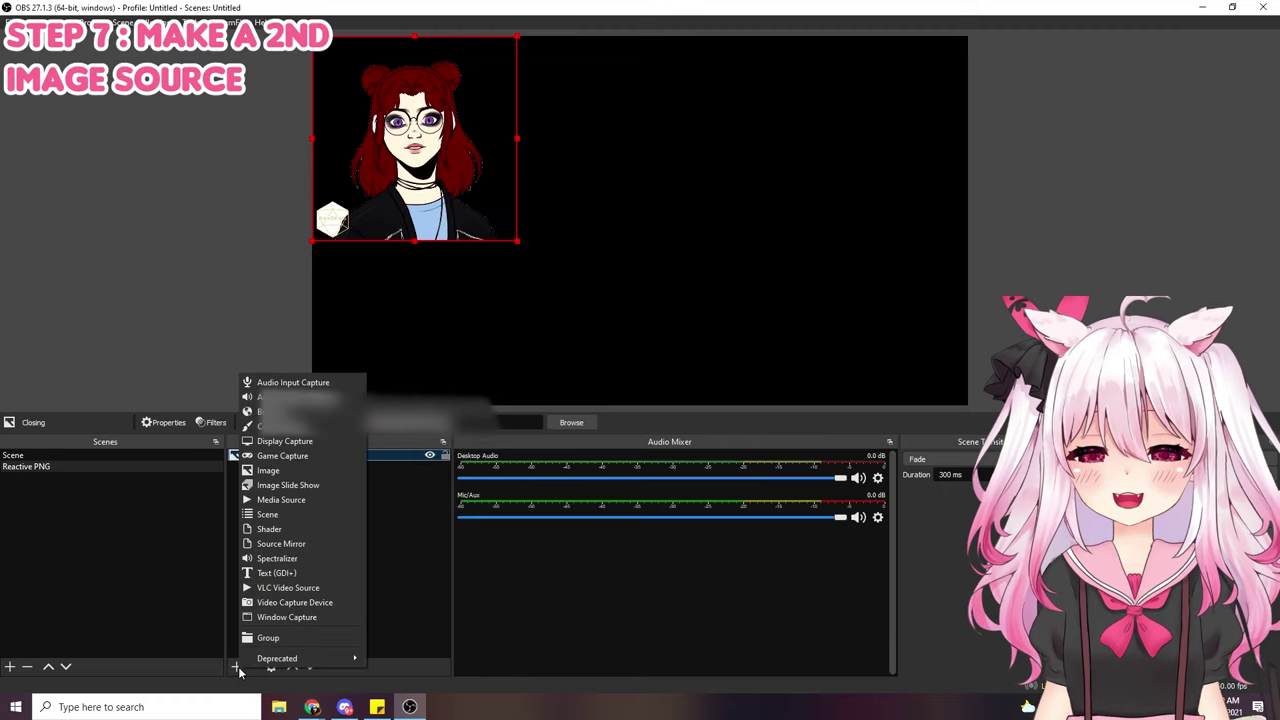
click(285, 471)
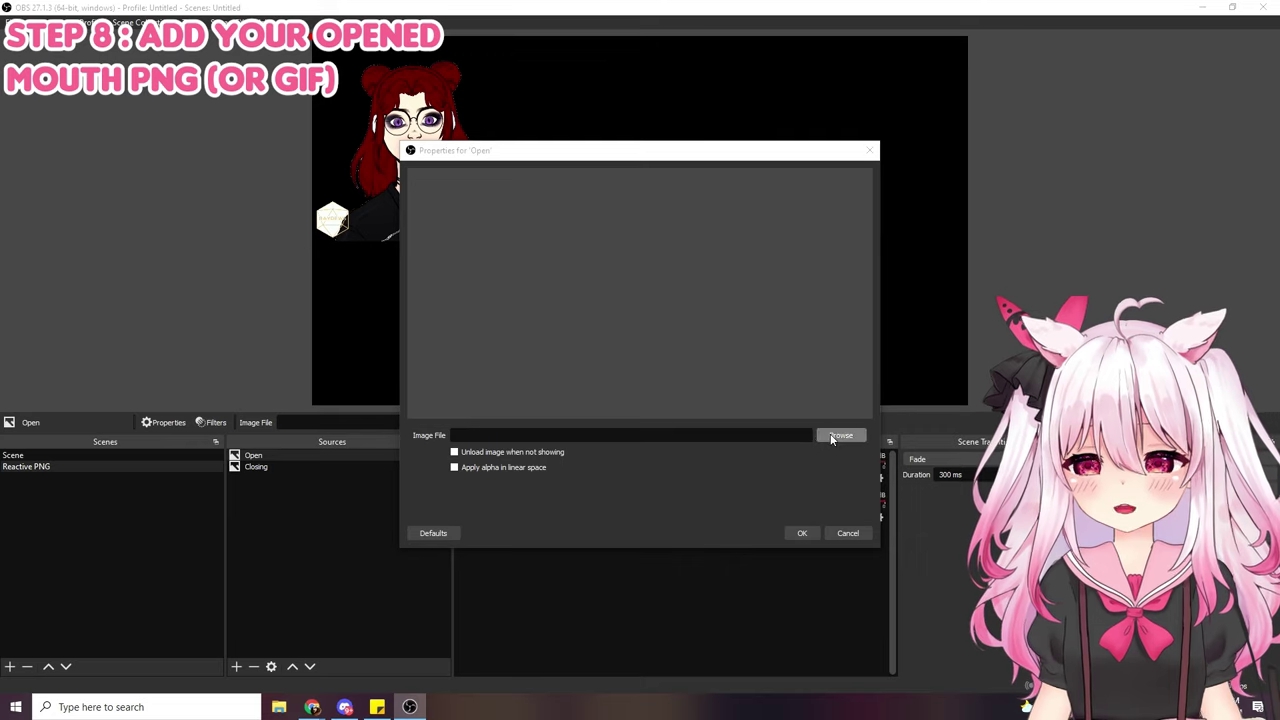
click(832, 436)
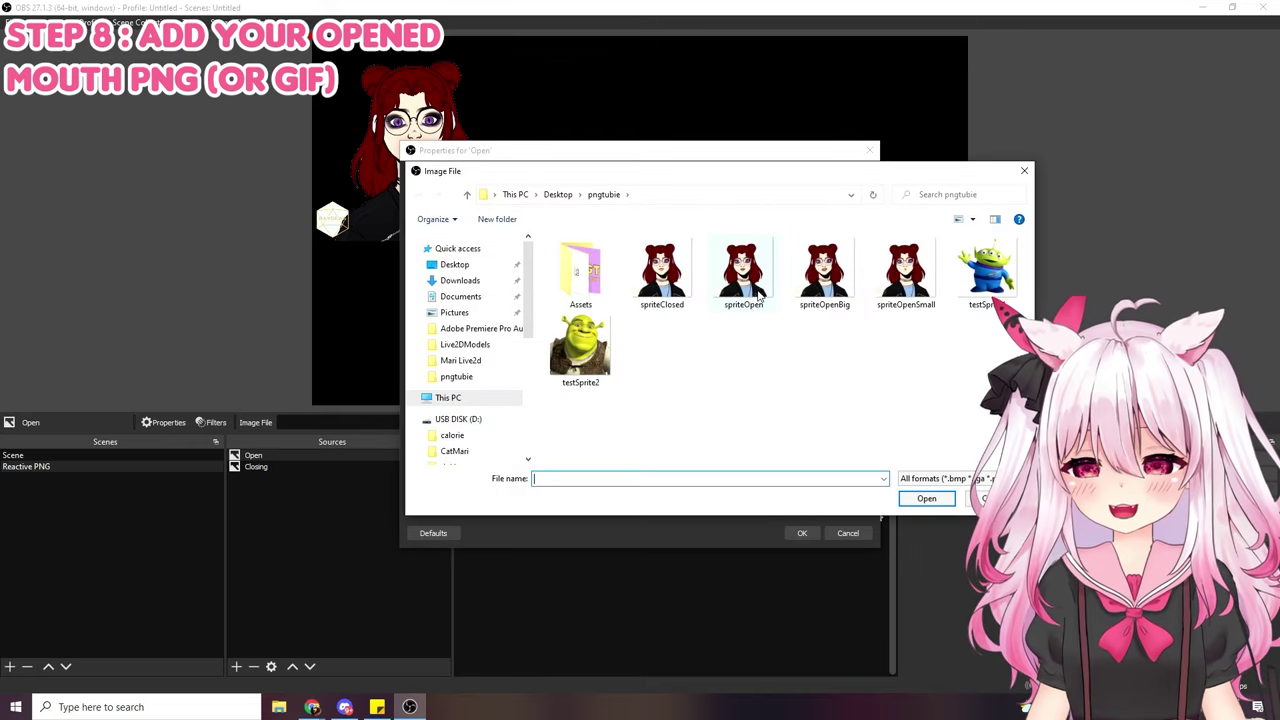
double_click(766, 280)
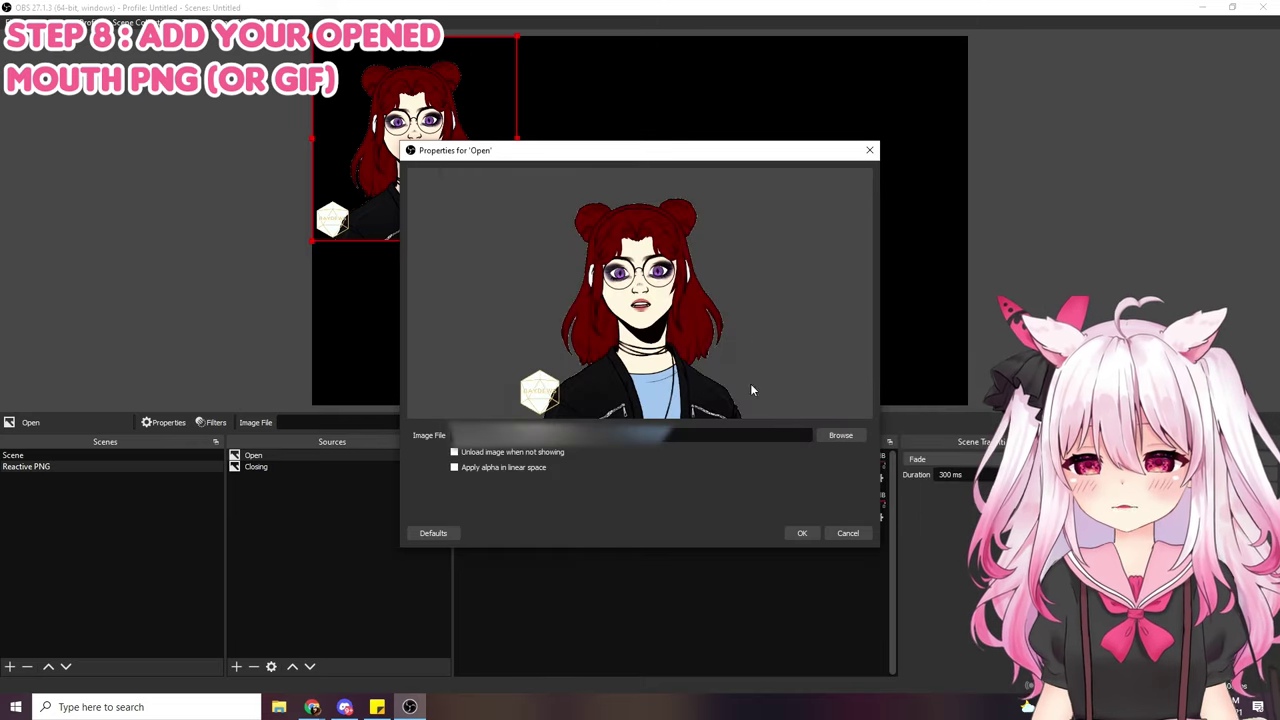
click(802, 534)
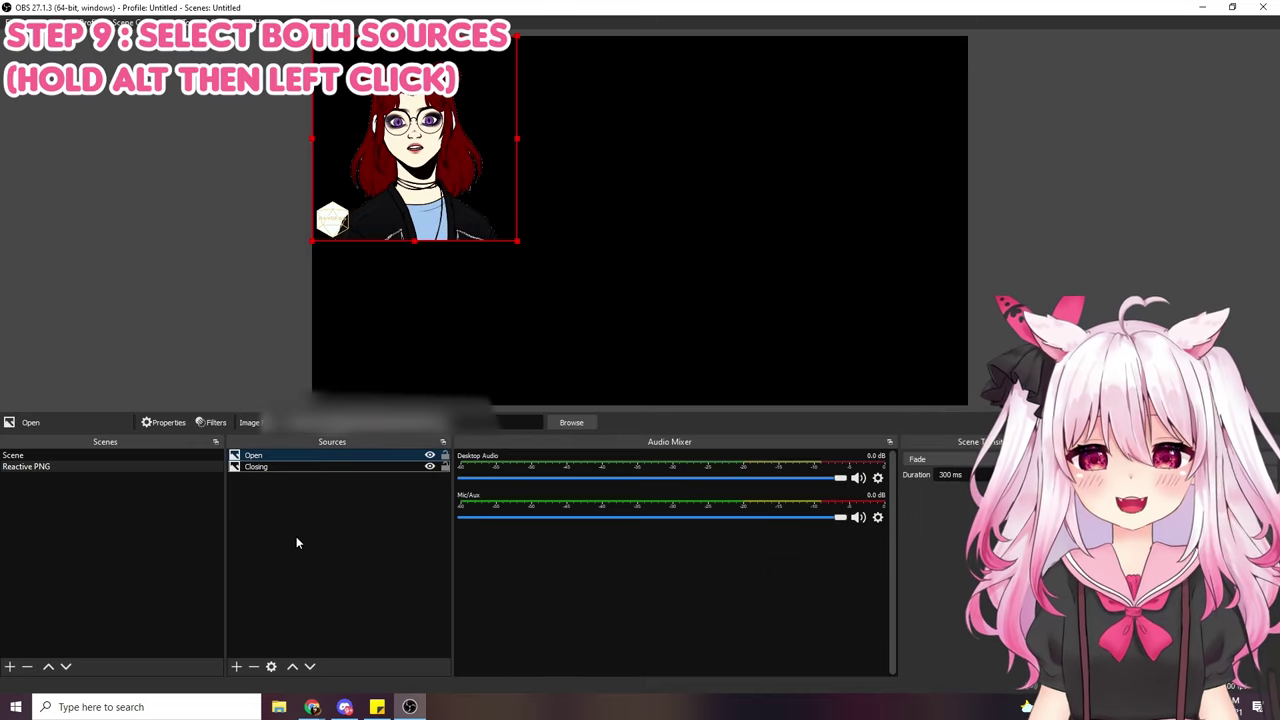
- Select both the Open and Closing images and fit them to the screen with Ctrl+F
ctrl+click(276, 466)
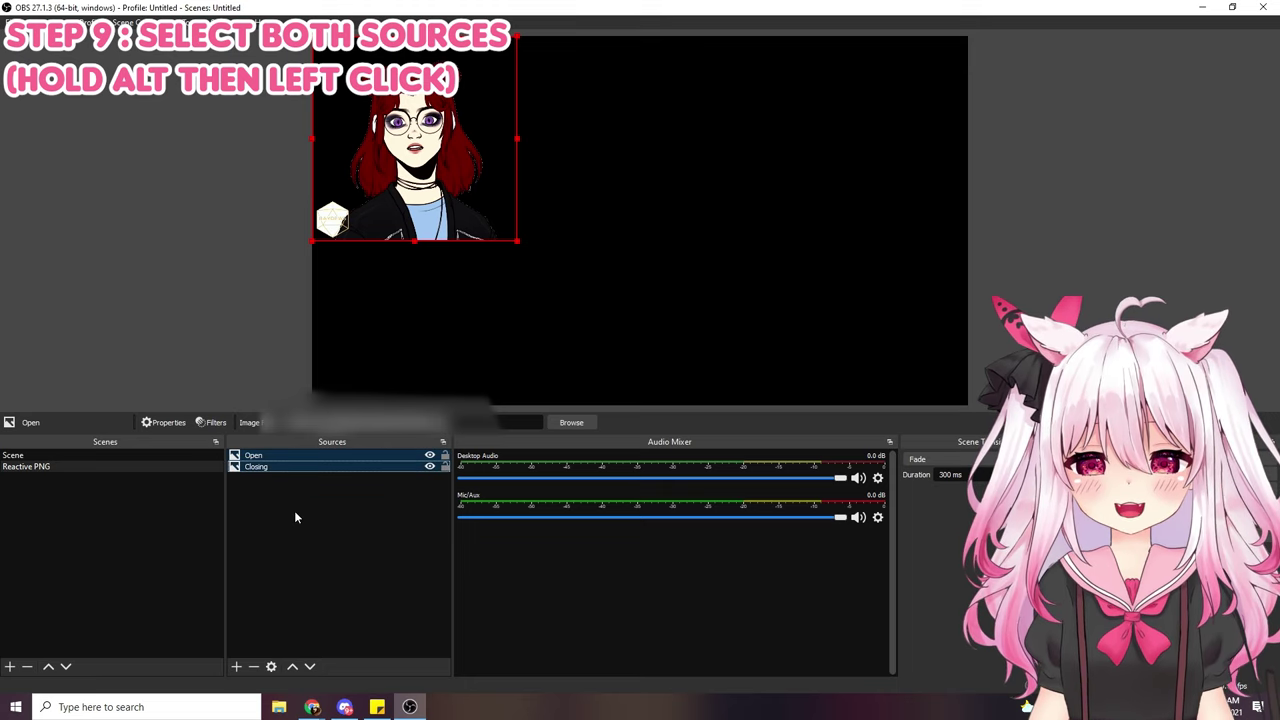
ctrl+click(271, 457)
ctrl+click(285, 467)
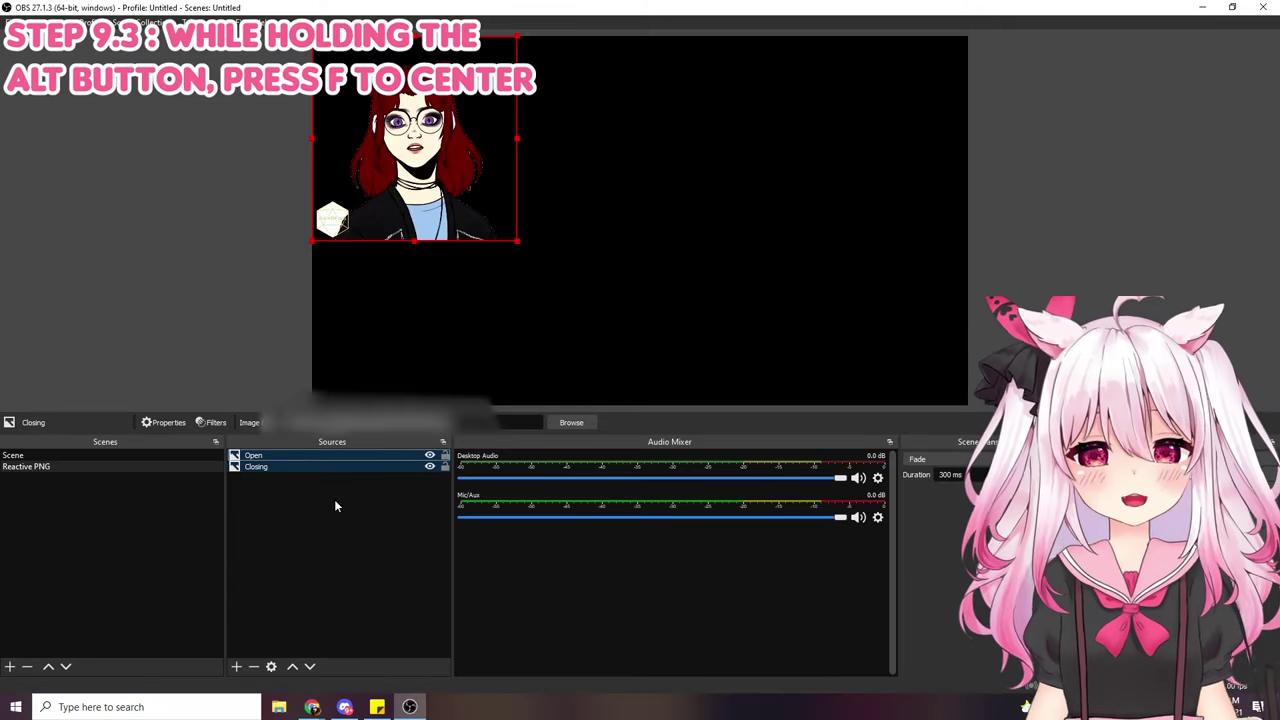
key(ctrl+f)
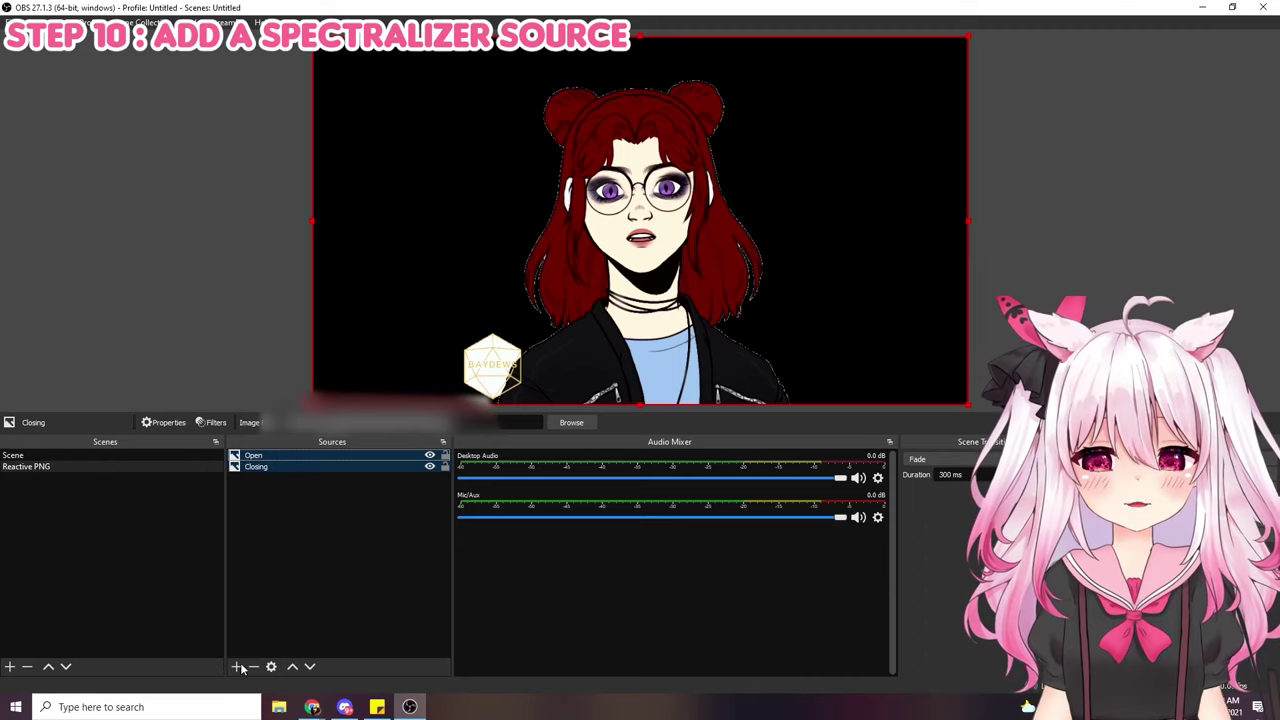
- Add a Spectralizer audio visualiser source to the Reactive PNG scene
click(237, 666)
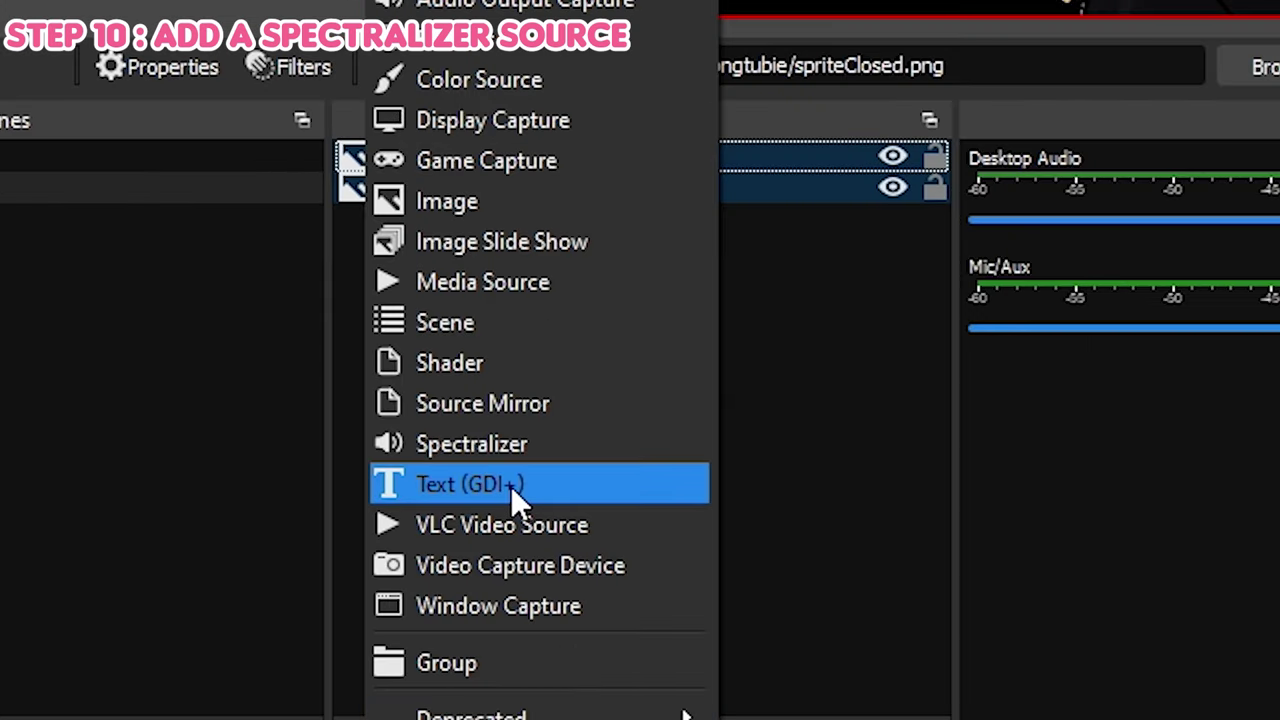
click(562, 445)
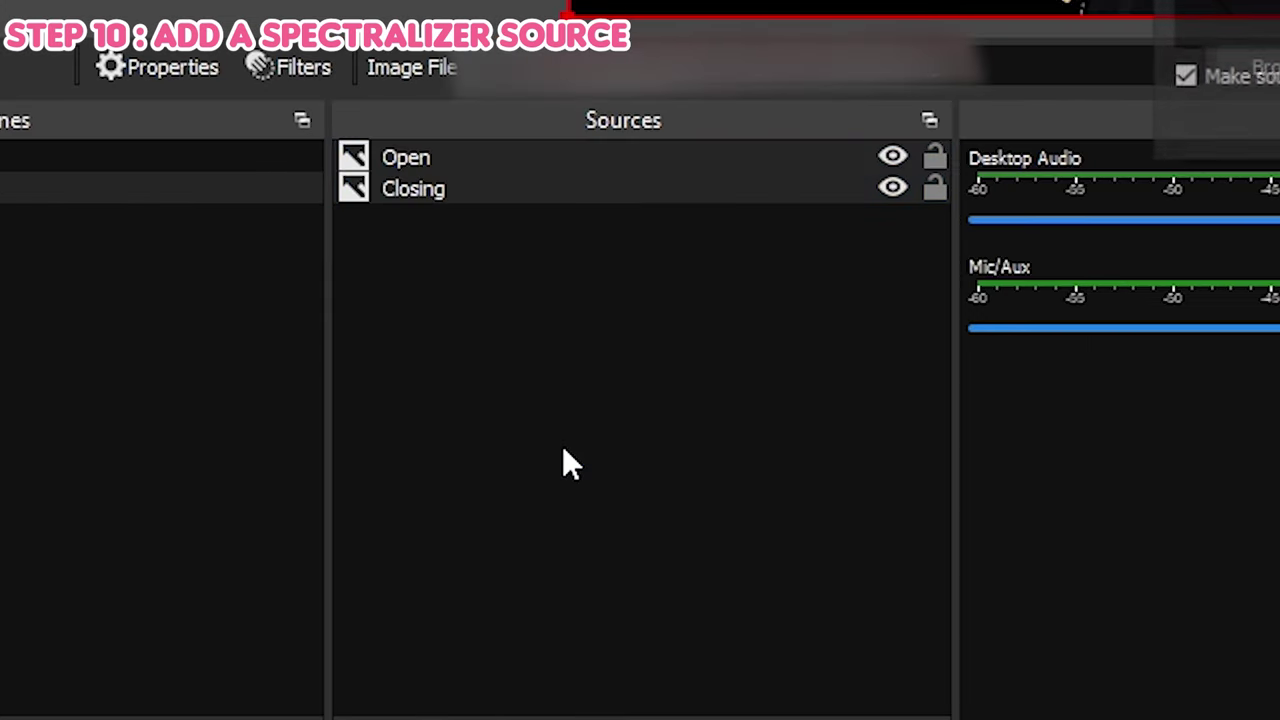
click(675, 446)
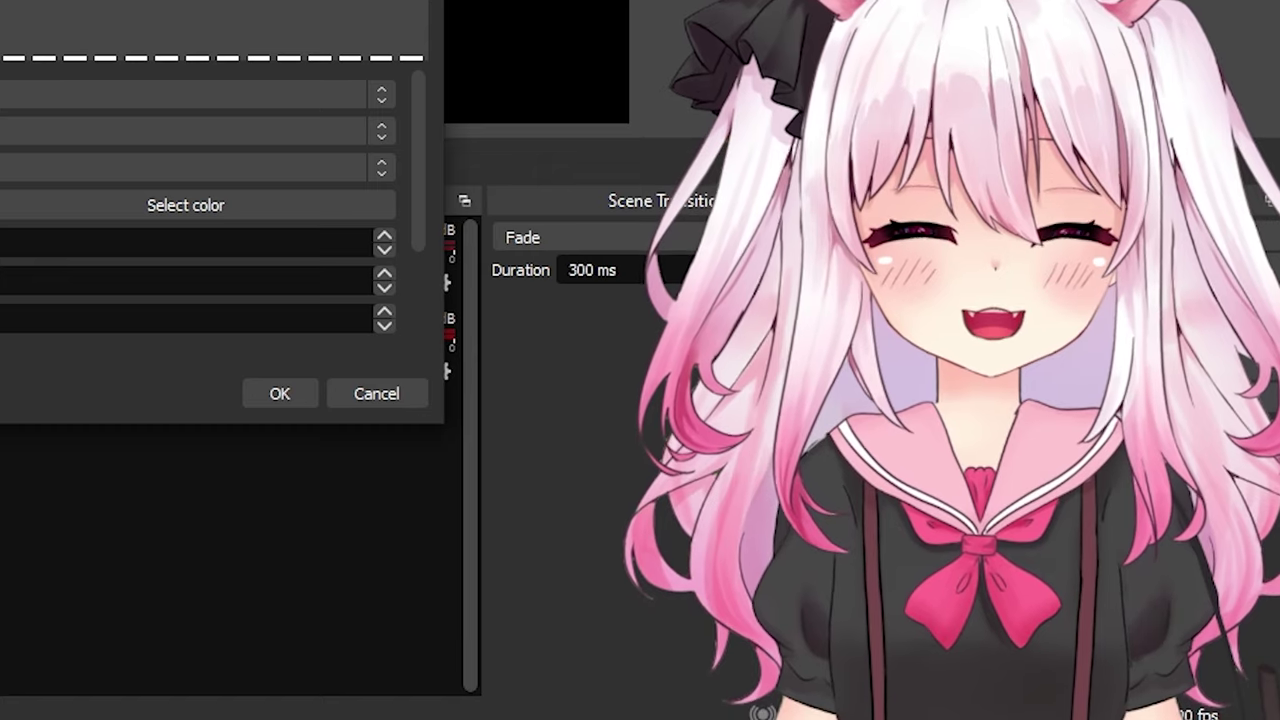